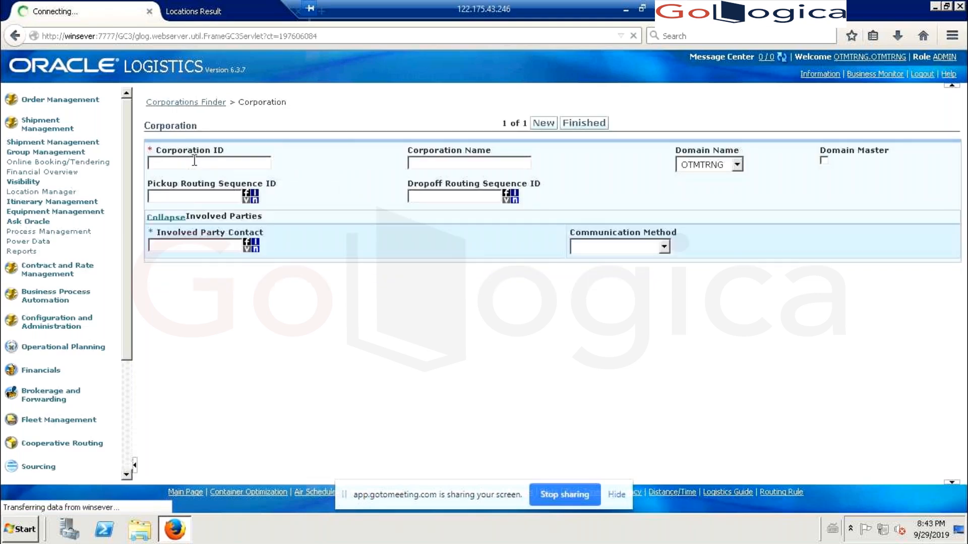
Create a corporation with DEMO_CORP as both its ID and name, and save the record
type("DEMO")
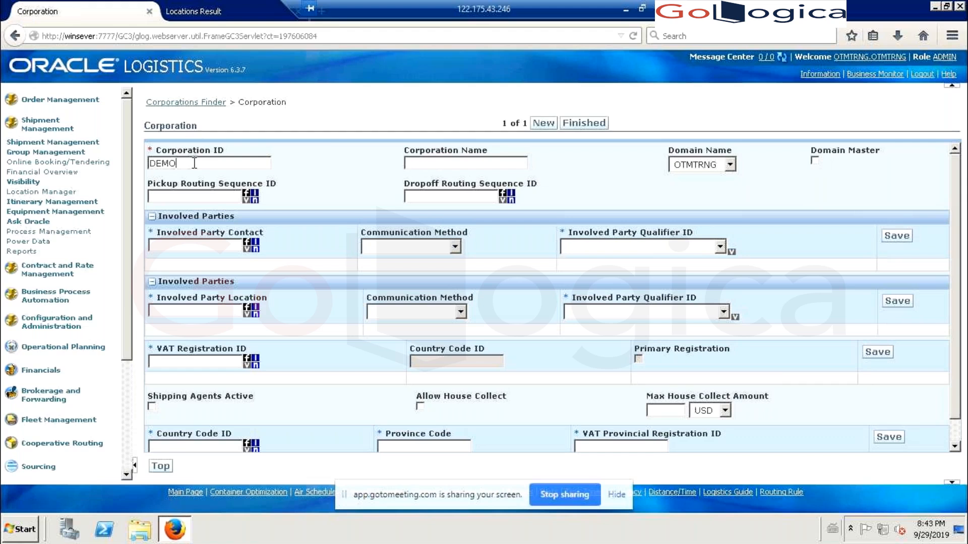
type("_CORP")
key("Tab")
type("DEMO_cORP")
left_click(590, 221)
scroll(590, 225, "down", 1)
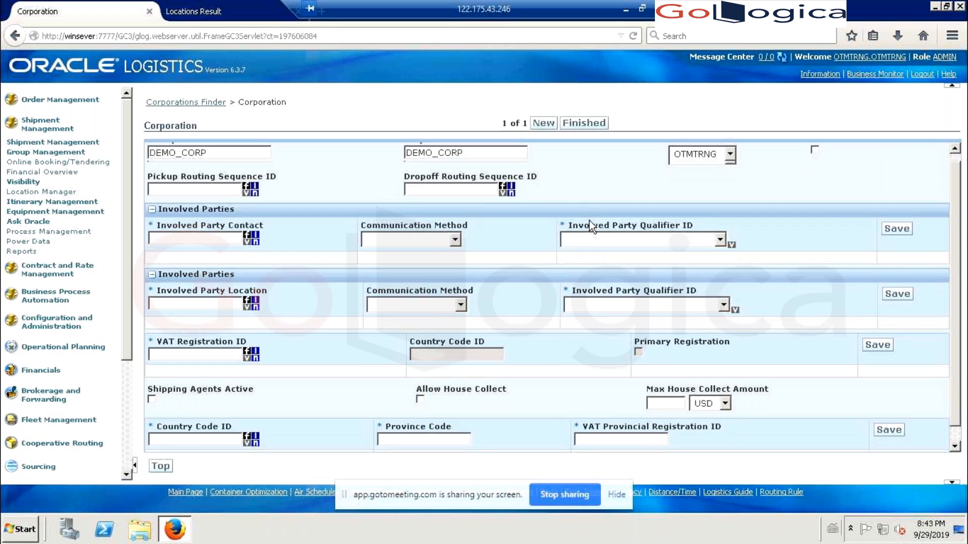
scroll(591, 226, "up", 1)
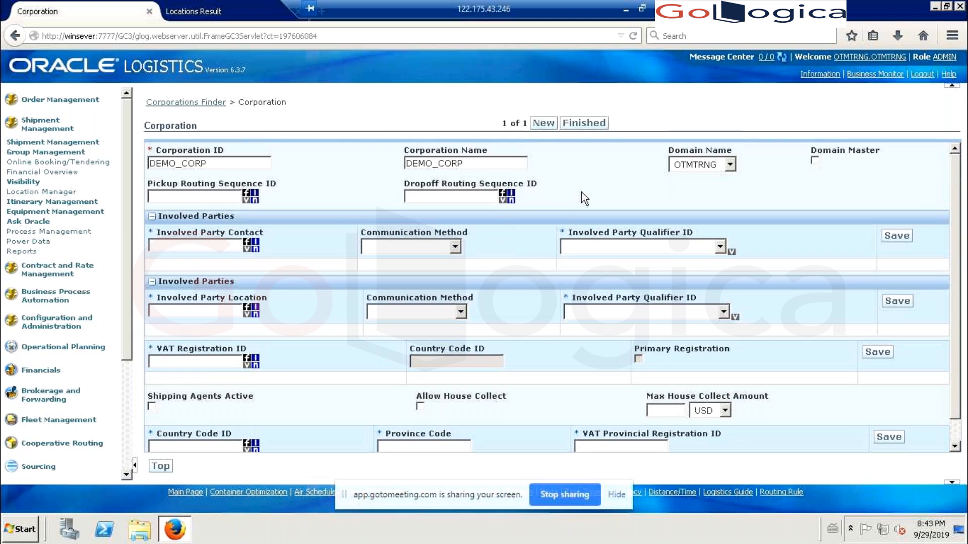
left_click(582, 124)
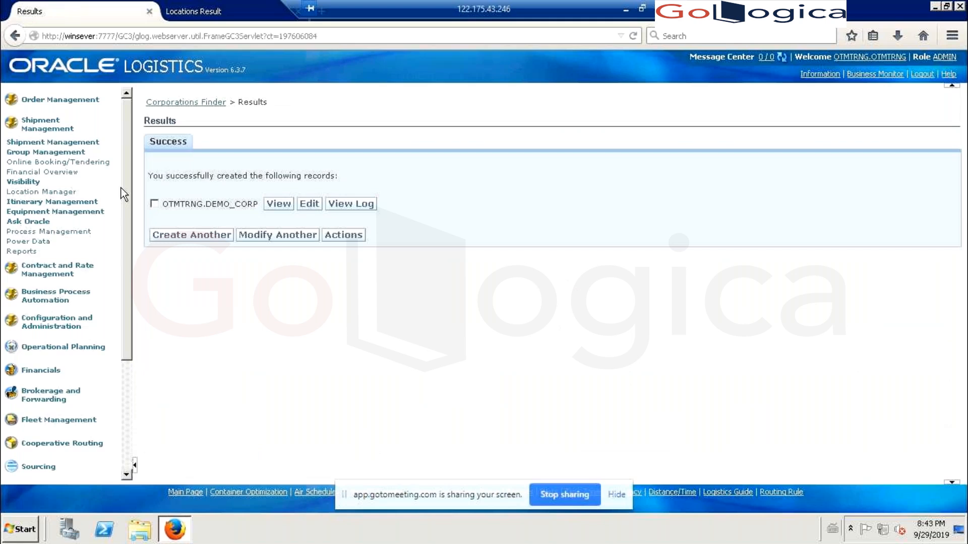
Search the locations for the ID BANGALORE and open the matching record
left_click(46, 196)
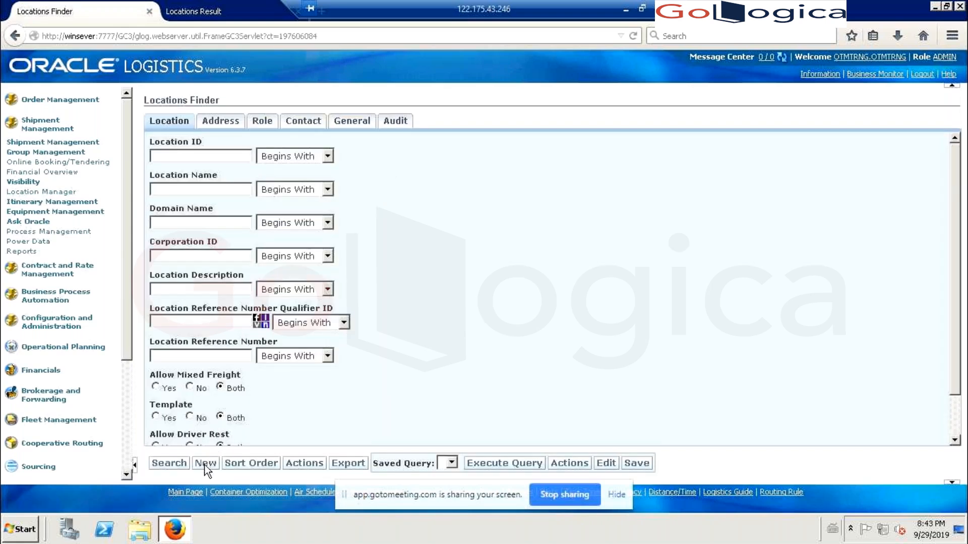
left_click(206, 469)
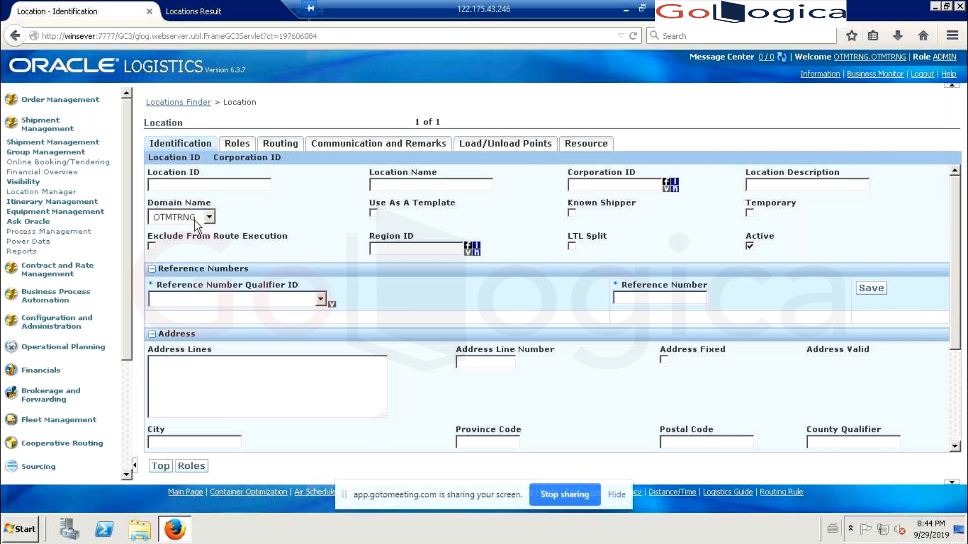
left_click(36, 194)
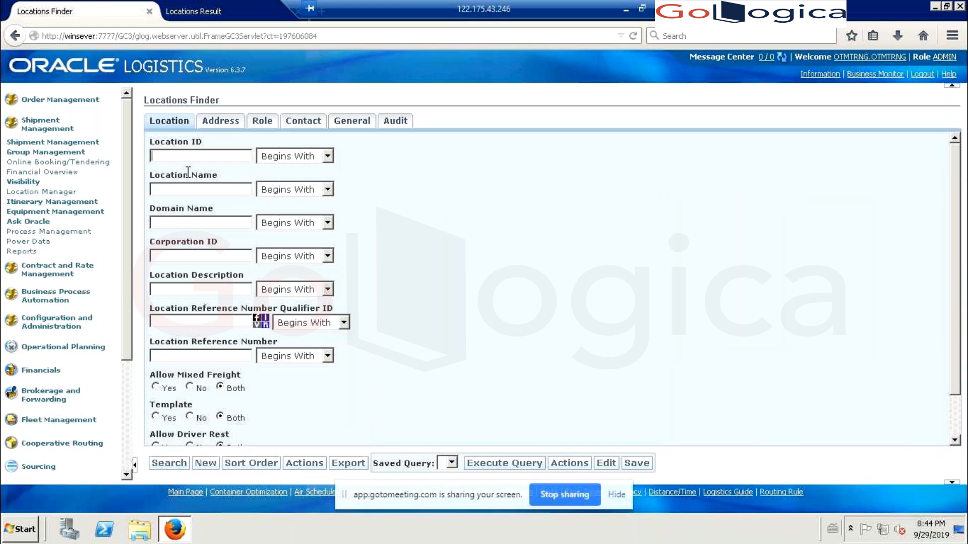
type("BAN")
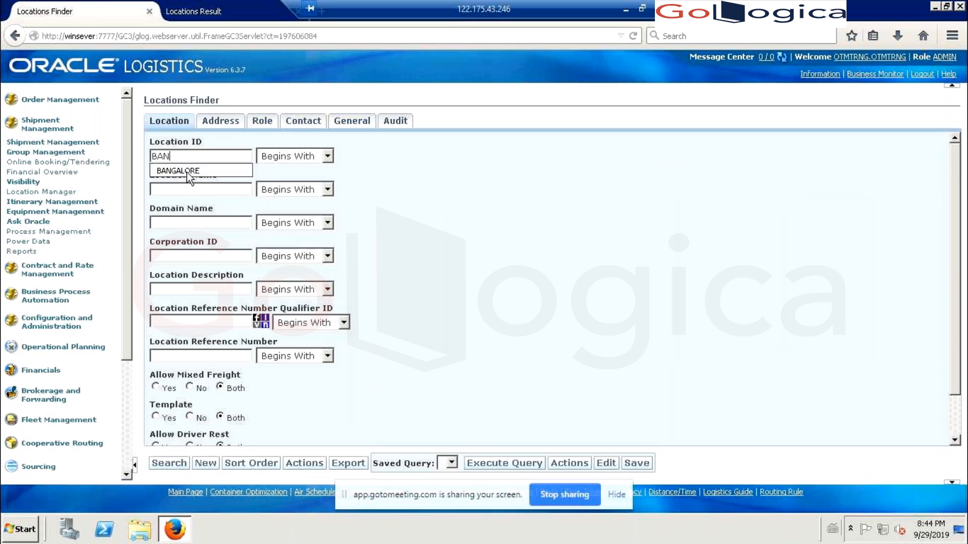
left_click(186, 171)
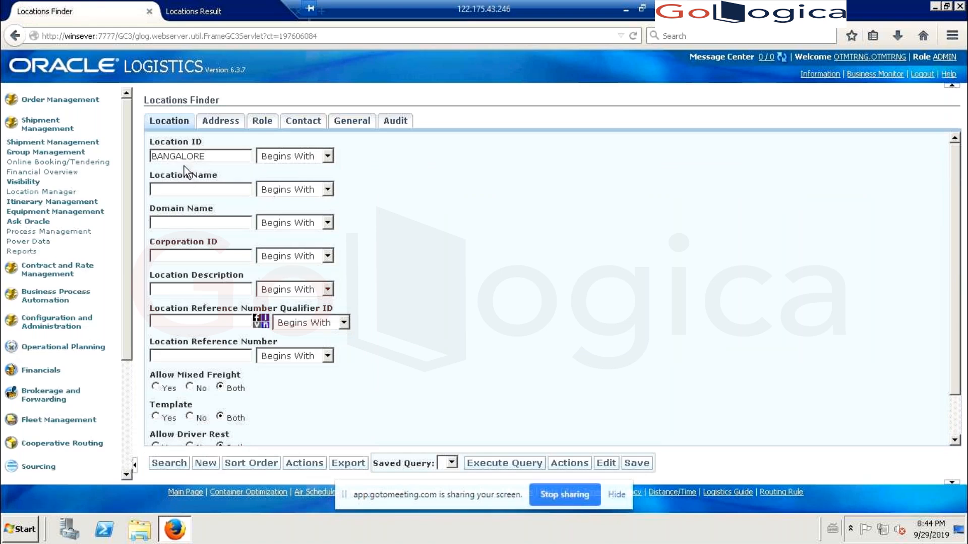
key("Return")
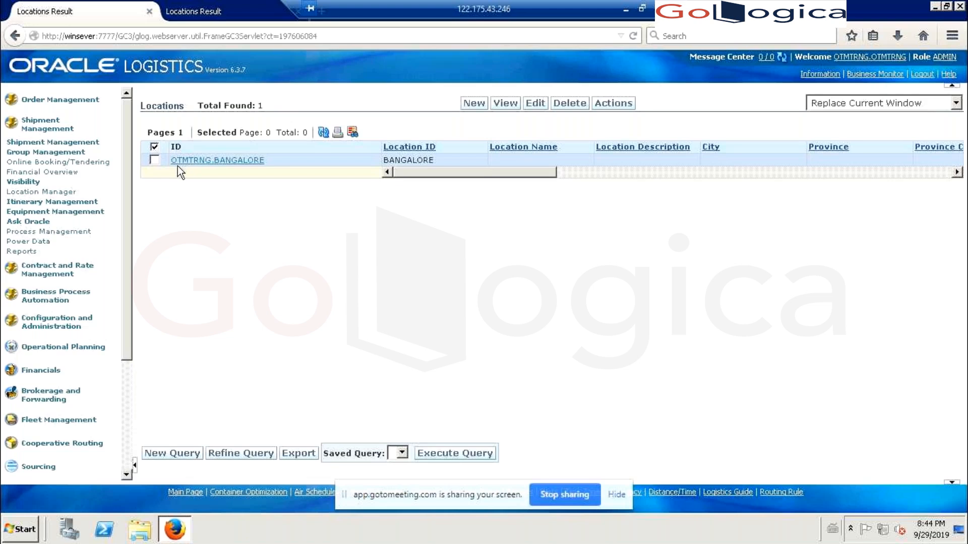
left_click(198, 162)
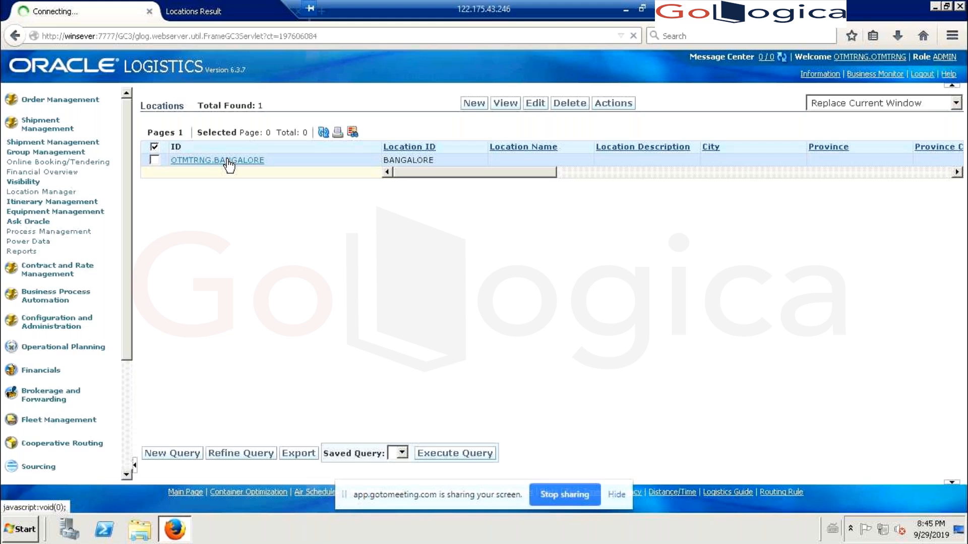
Find the location with ID BANGALORE again and open it for editing
left_click(49, 194)
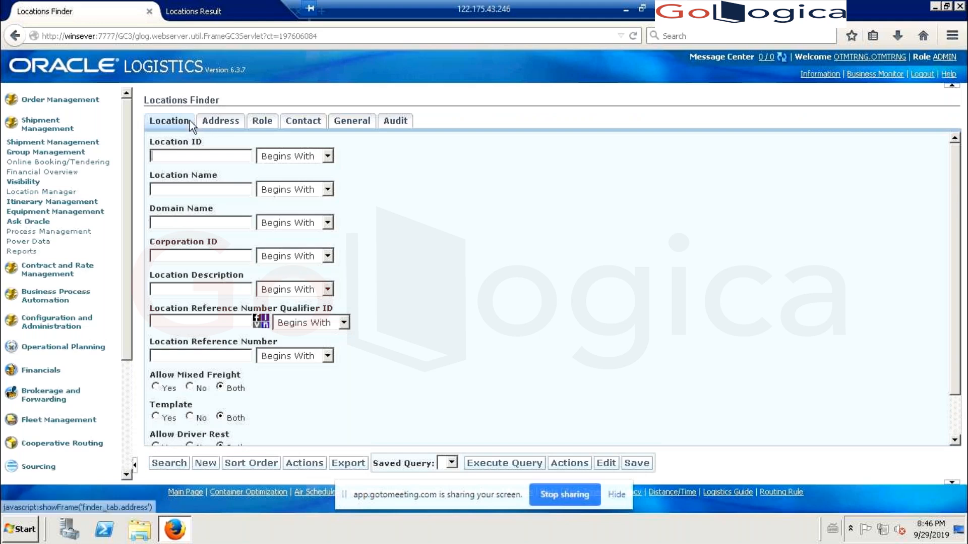
left_click(183, 155)
type("BANGAL")
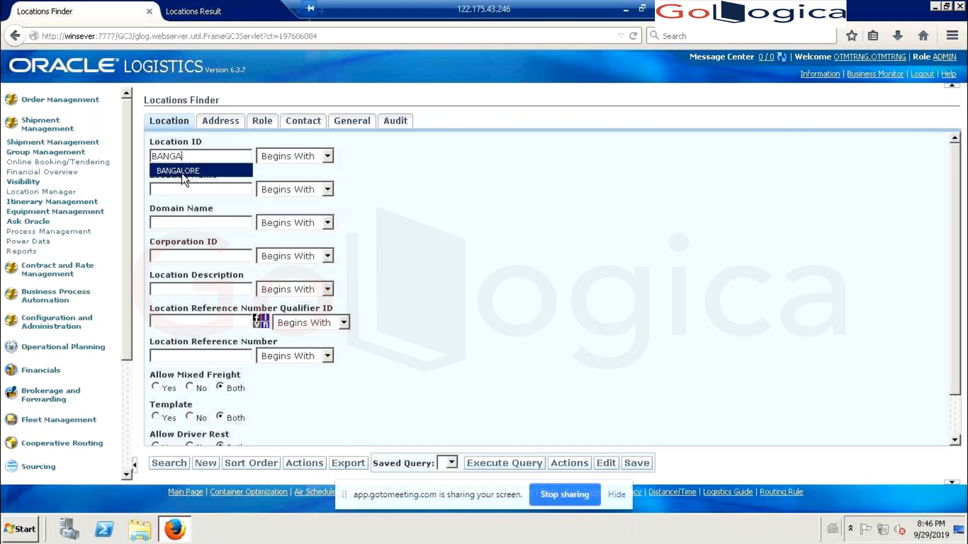
left_click(182, 171)
key("Return")
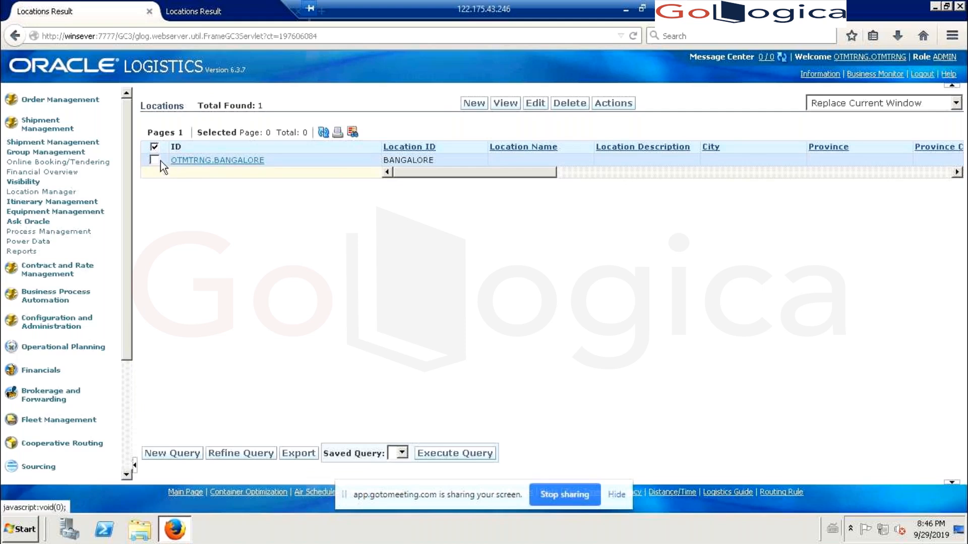
left_click(154, 161)
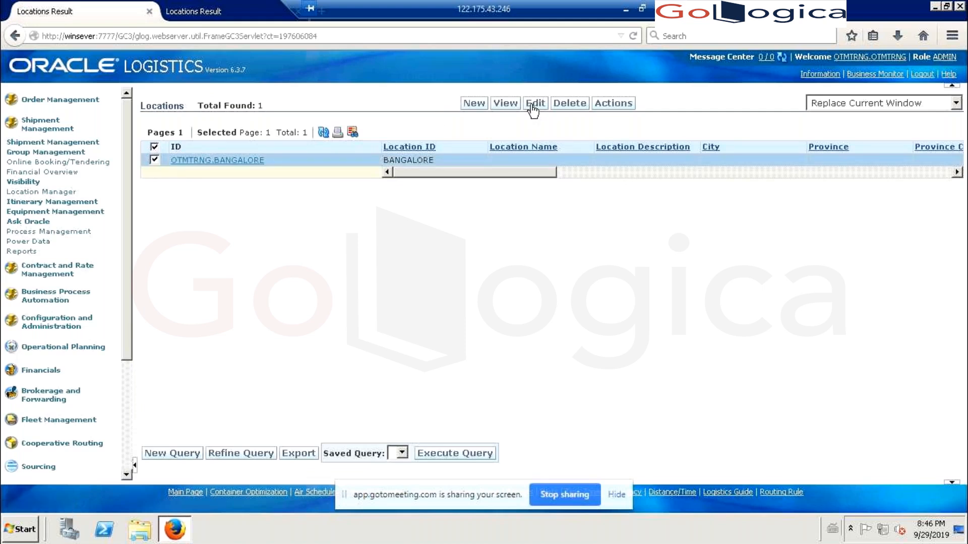
left_click(533, 106)
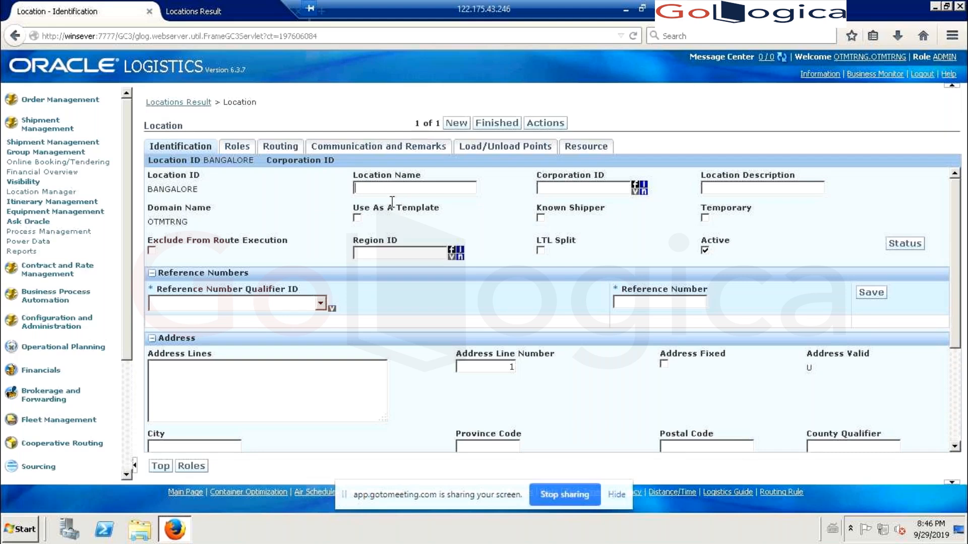
Set the location name to BANGALORE and assign the location to corporation DEMO_CORP
type("BANGALORE")
left_click(586, 191)
type("DEMO_CORP")
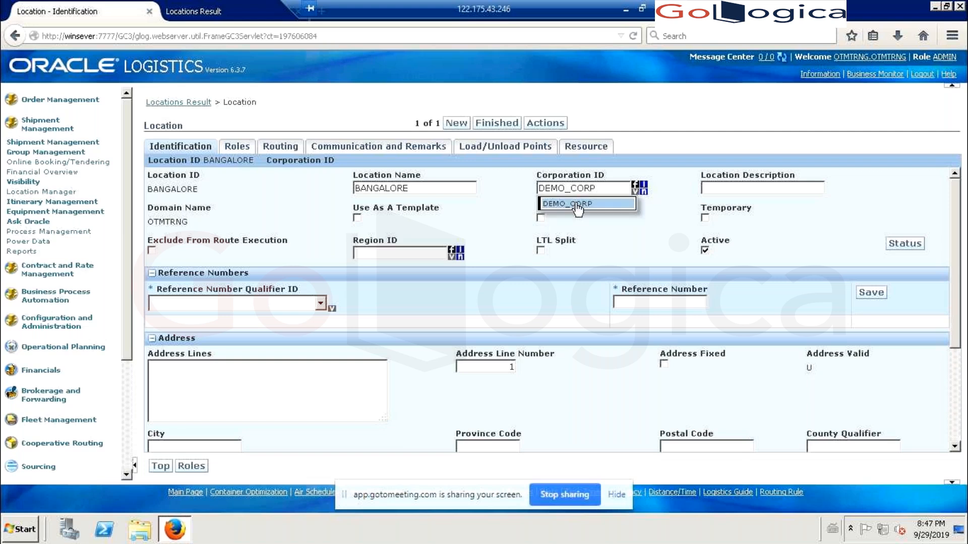
left_click(578, 204)
left_click(619, 232)
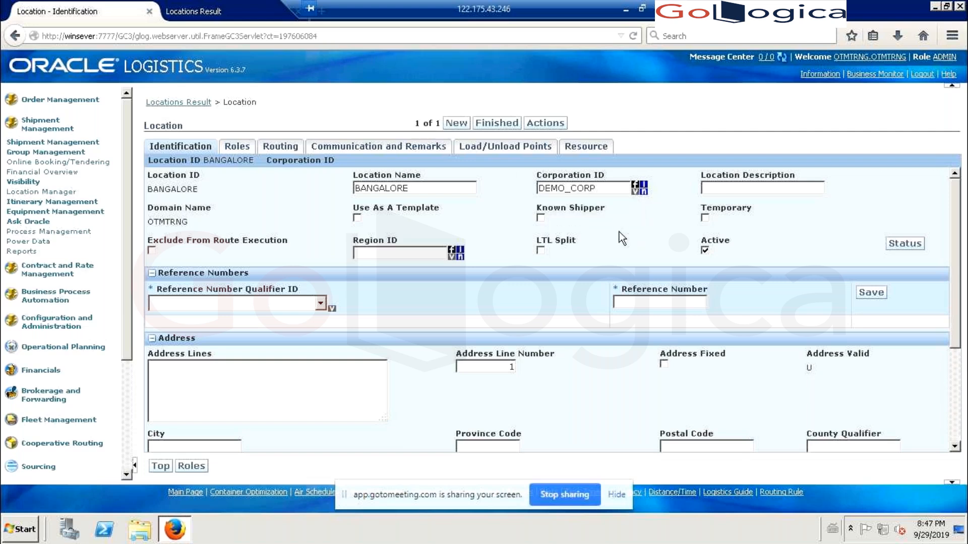
Set the location's city to BANGALORE and save the record after checking its roles
scroll(621, 237, "down", 5)
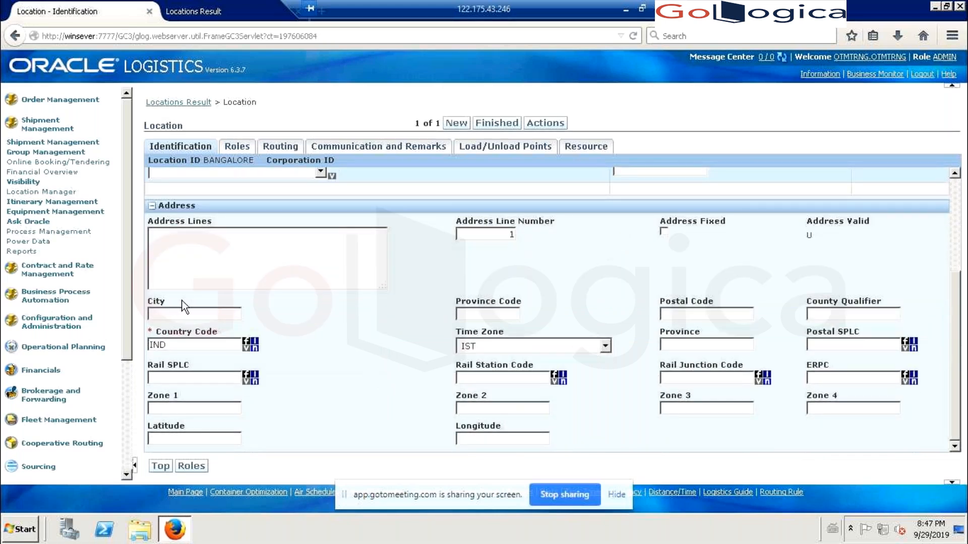
left_click(183, 309)
type("BANGALORE")
left_click(190, 471)
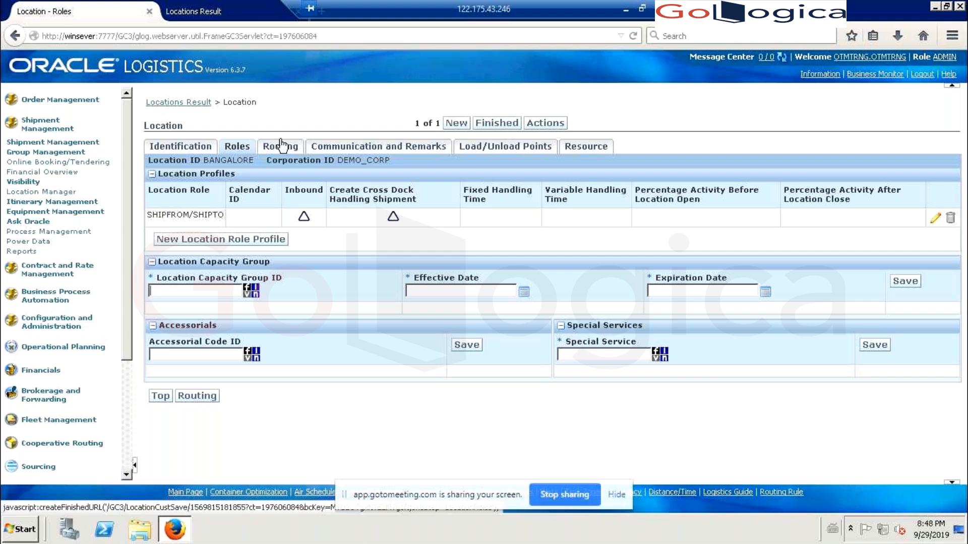
left_click(166, 152)
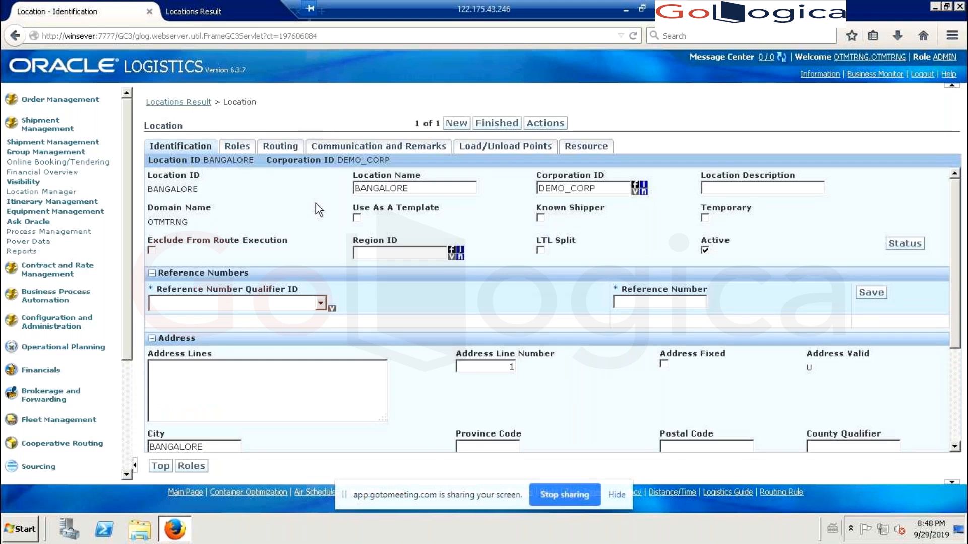
left_click(498, 122)
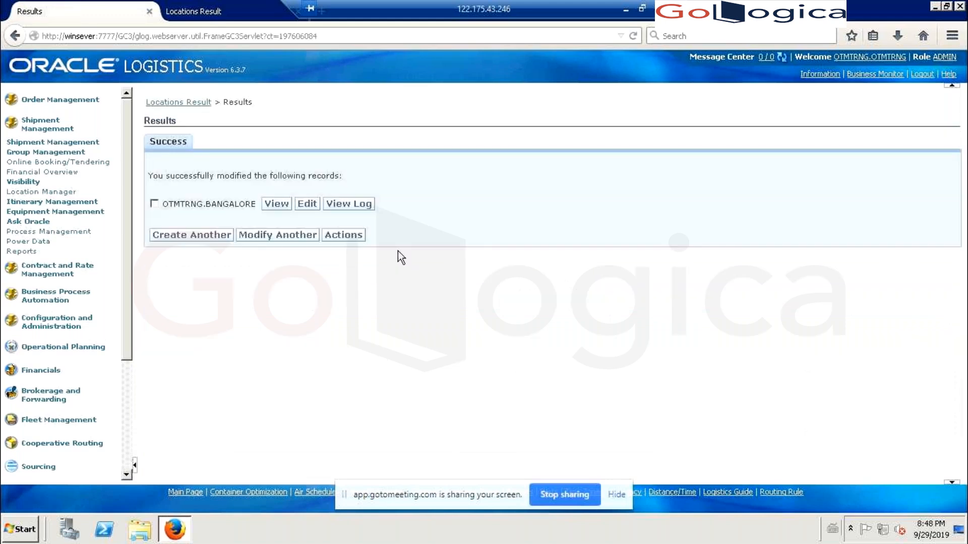
Start another location with CHENNAI as its ID and name, and assign it to corporation DEMO_CORP
left_click(186, 241)
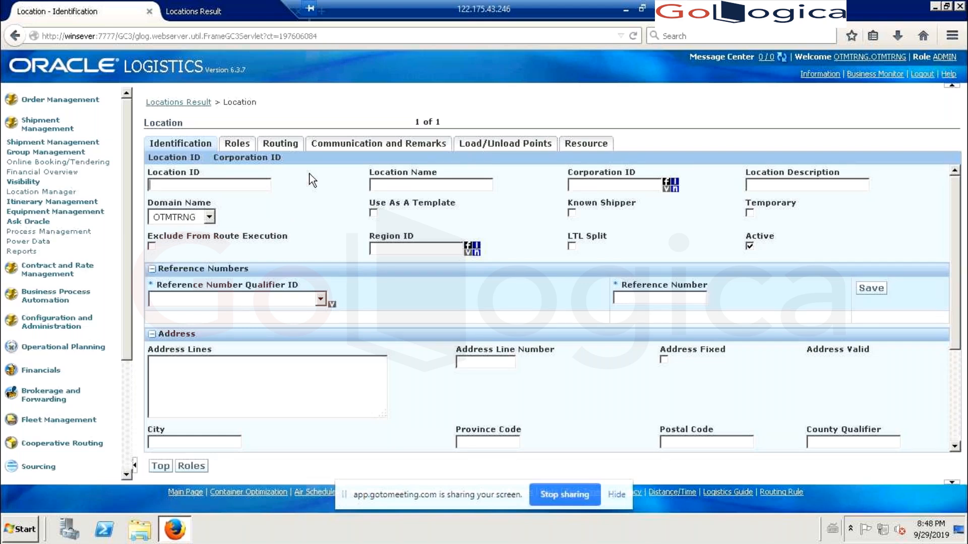
type("CHENNAI")
key("Tab")
type("CHENNAO")
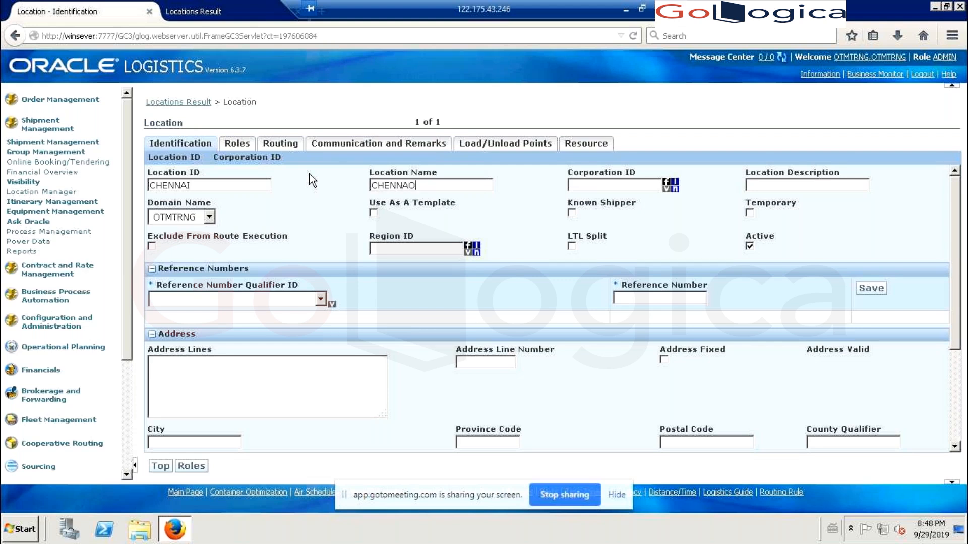
key("BackSpace")
type("I")
key("Tab")
type("EMO")
key("BackSpace")
key("BackSpace")
key("BackSpace")
type("DEMO")
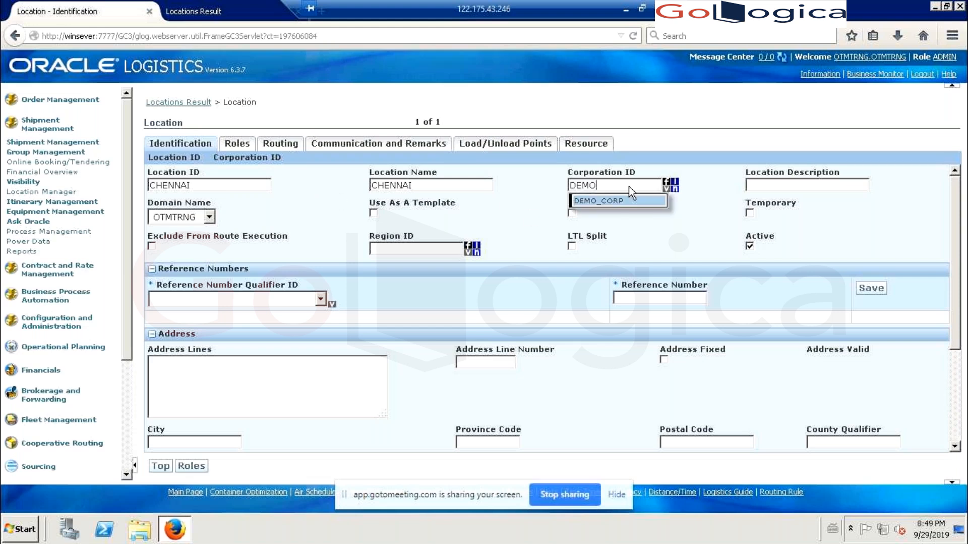
left_click(622, 203)
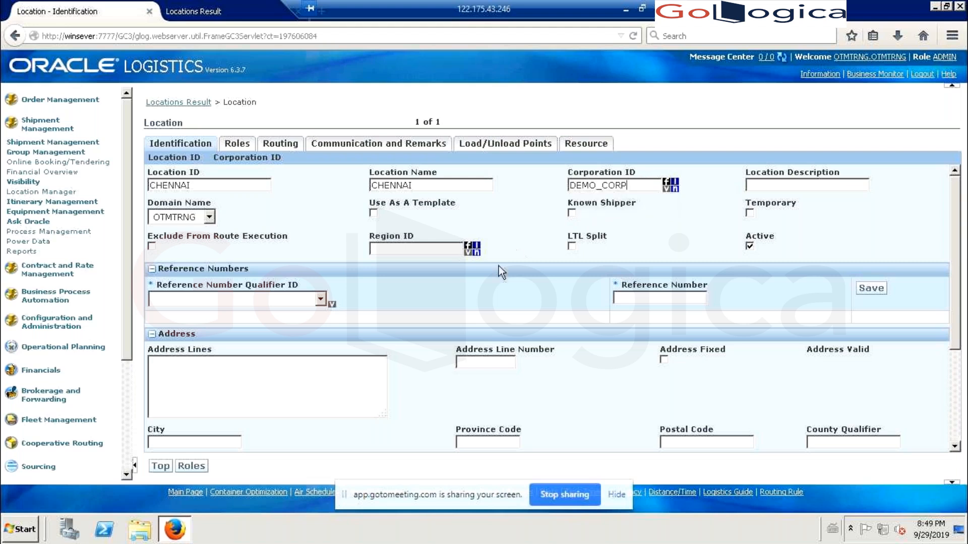
Fill in the new location's address with city CHENNAI, country code IND and time zone IST
scroll(492, 278, "down", 5)
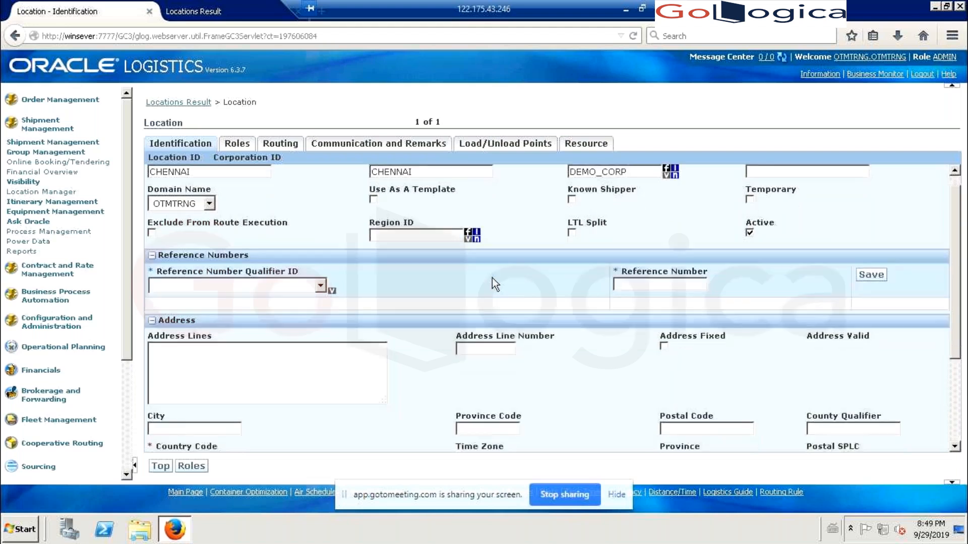
left_click(209, 312)
type("CHENNA")
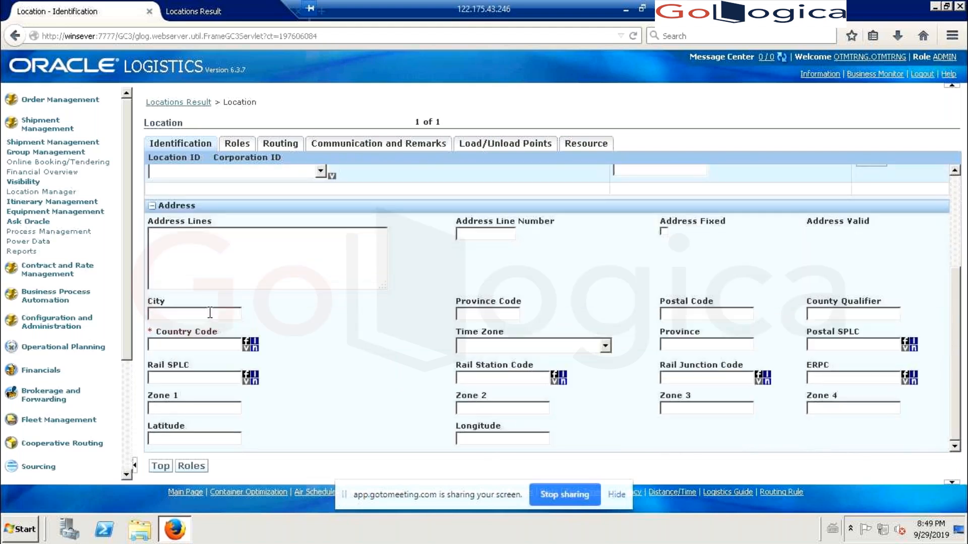
type("I")
left_click(174, 348)
type("IND")
left_click(165, 360)
left_click(484, 347)
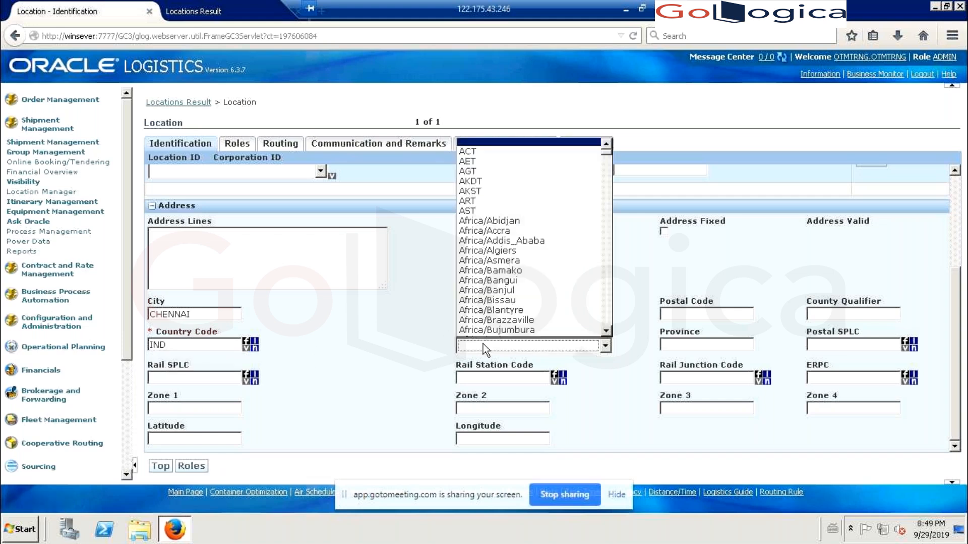
type("IST")
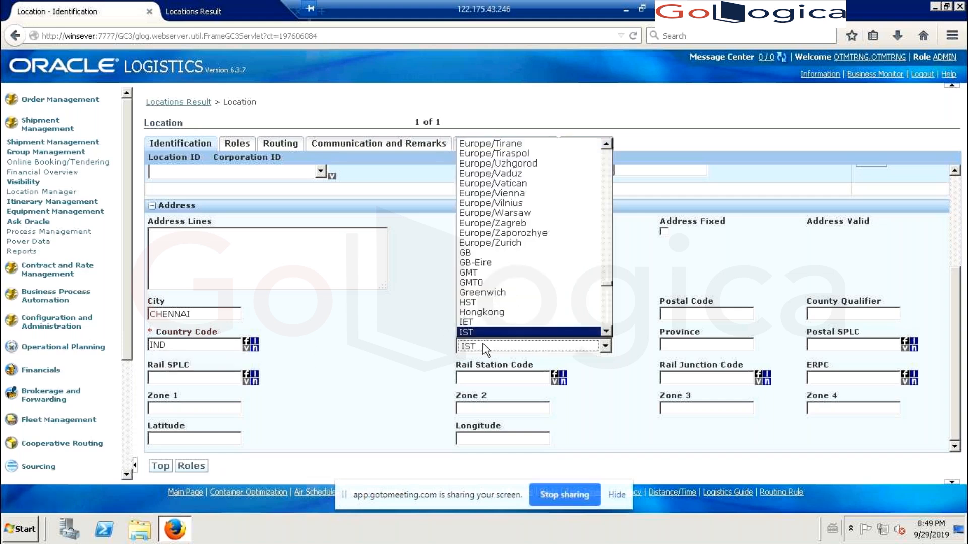
key("Return")
left_click(419, 347)
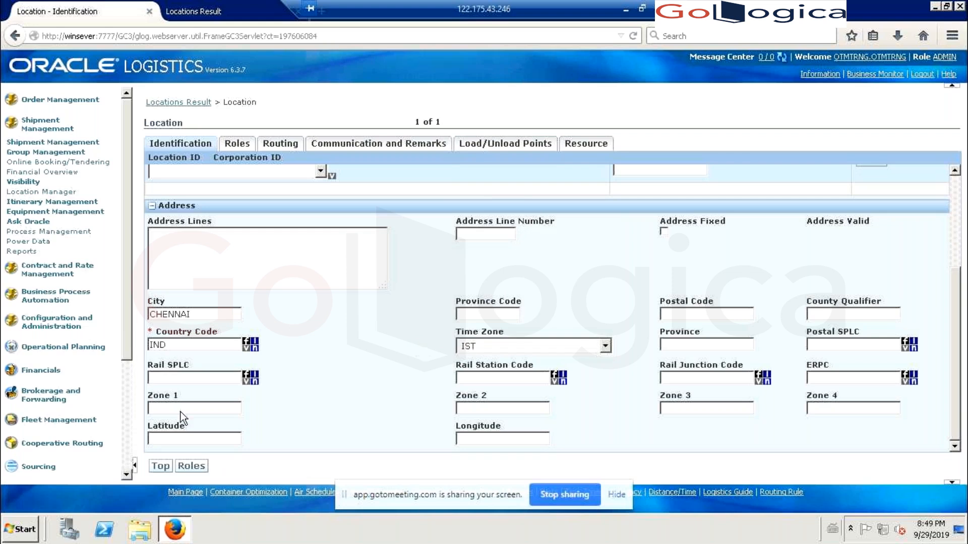
Add a location role profile with the role SHIPFROM/SHIPTO to the CHENNAI location and finish the record
left_click(197, 466)
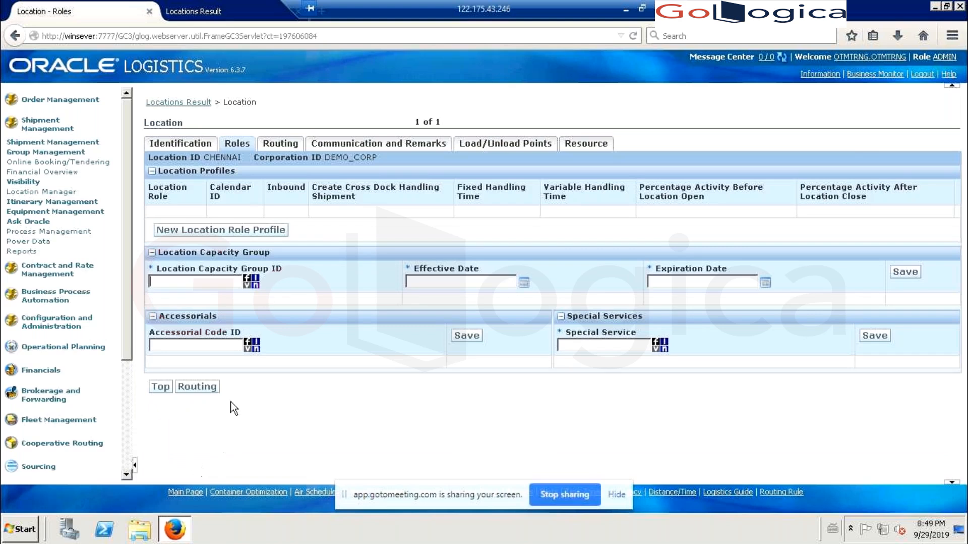
left_click(225, 230)
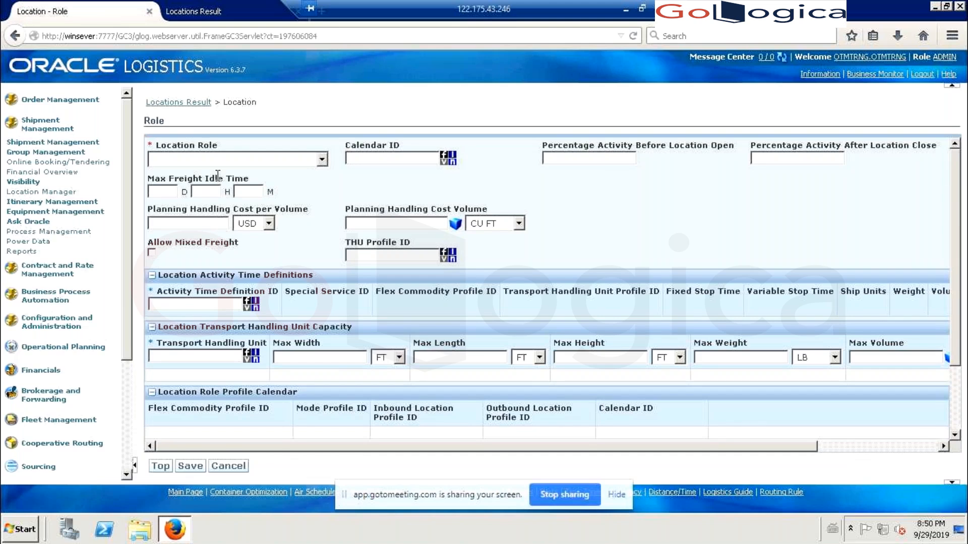
left_click(240, 161)
key("s")
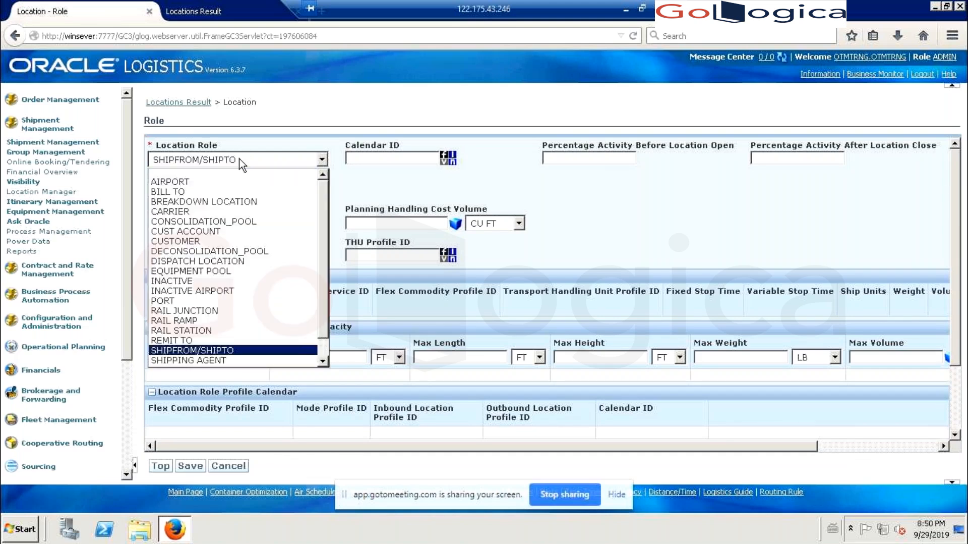
left_click(240, 161)
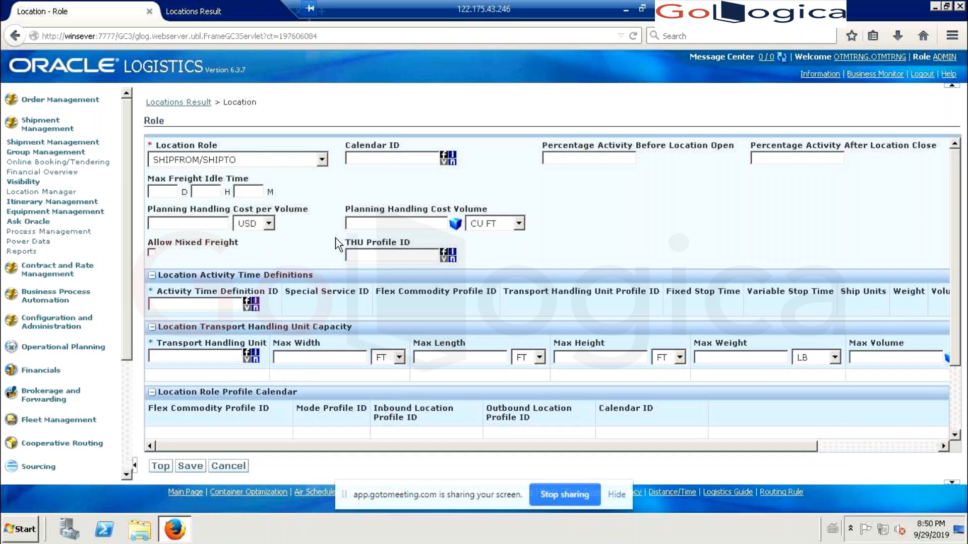
left_click(198, 468)
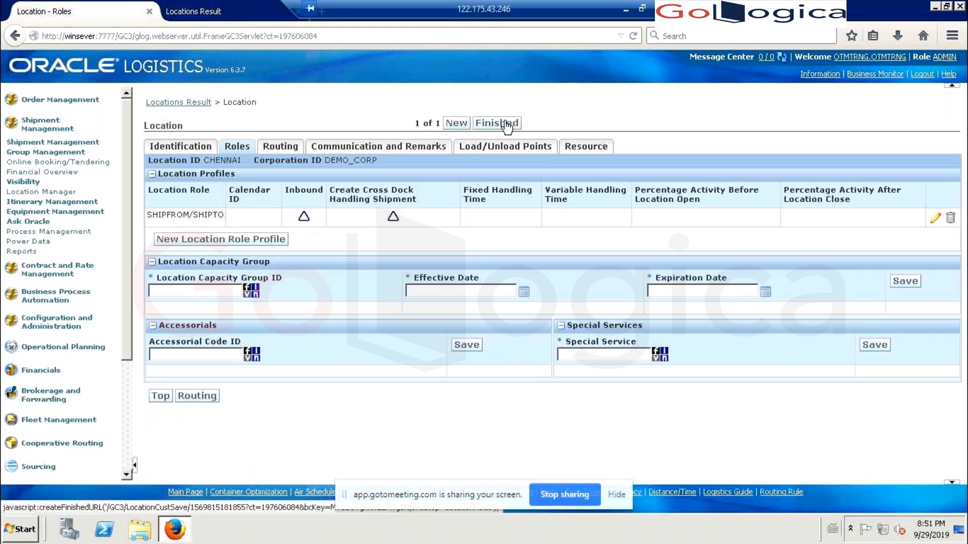
left_click(506, 124)
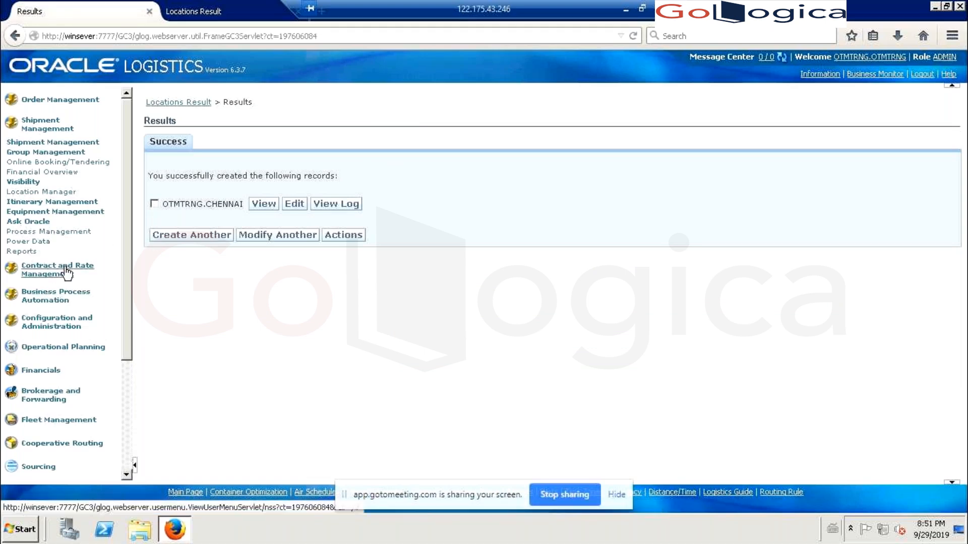
Create a new contact under Communication Management with the contact ID BAN_OONTACT
left_click(54, 298)
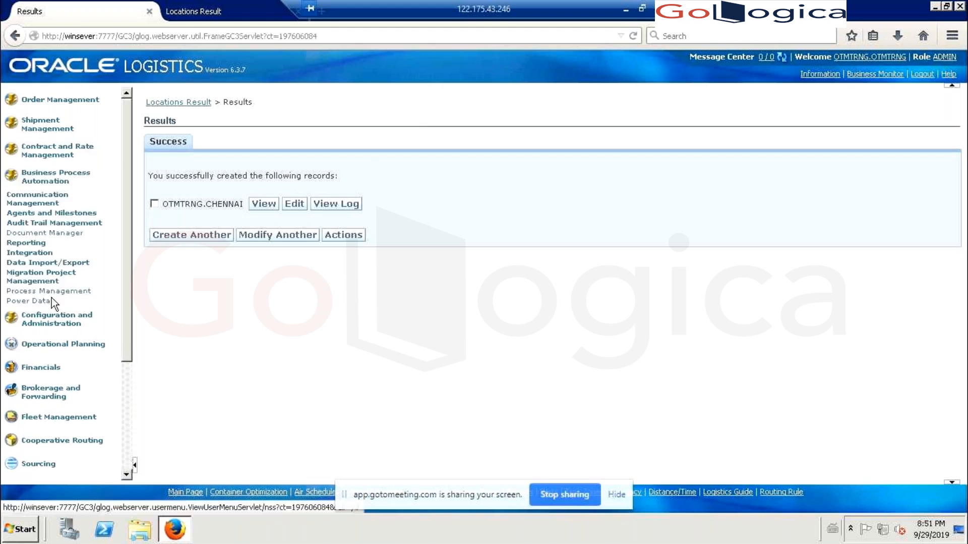
left_click(38, 201)
left_click(34, 213)
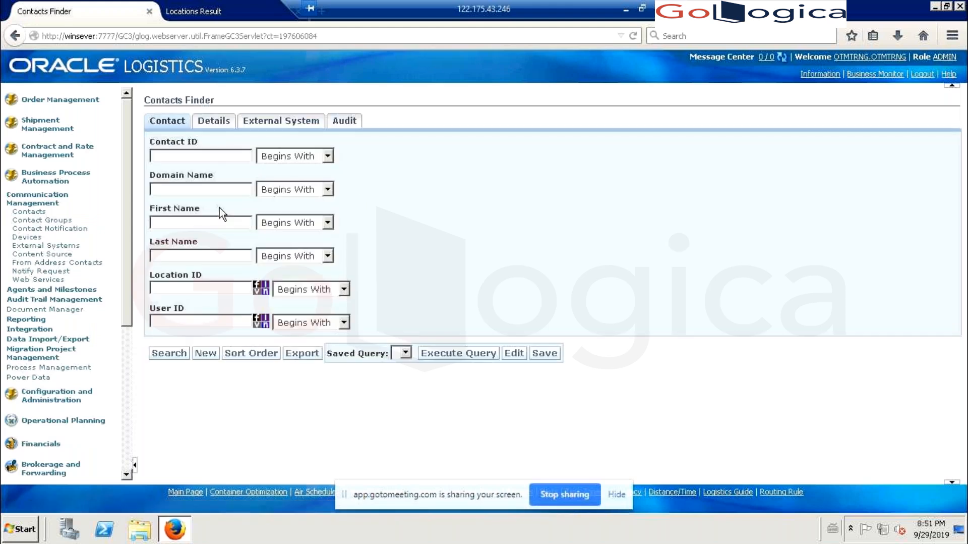
left_click(207, 355)
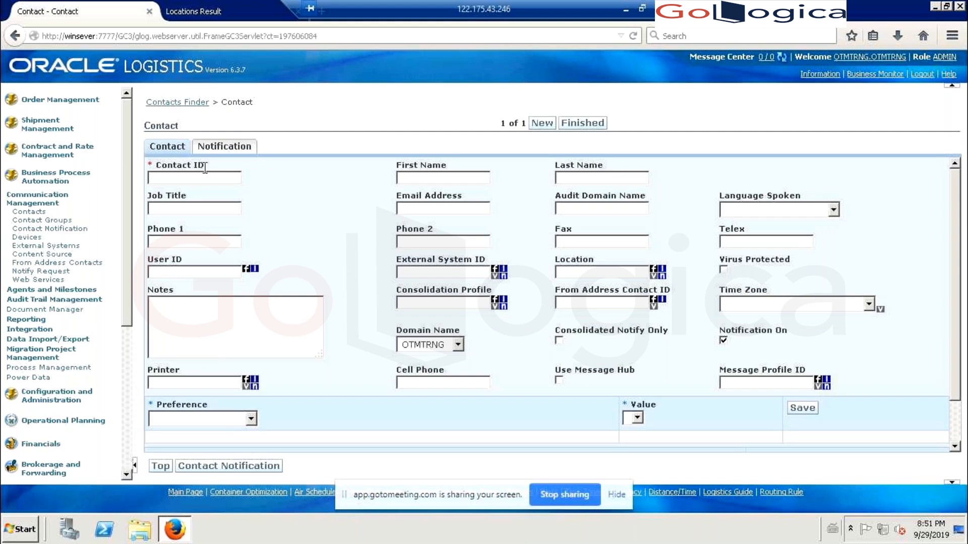
type("BAN")
type("_ONTACT")
key("BackSpace")
key("BackSpace")
key("BackSpace")
key("BackSpace")
key("BackSpace")
type("ONTACT")
Fill in the new contact's first name, last name and e-mail address
key("Tab")
type("BAN_C")
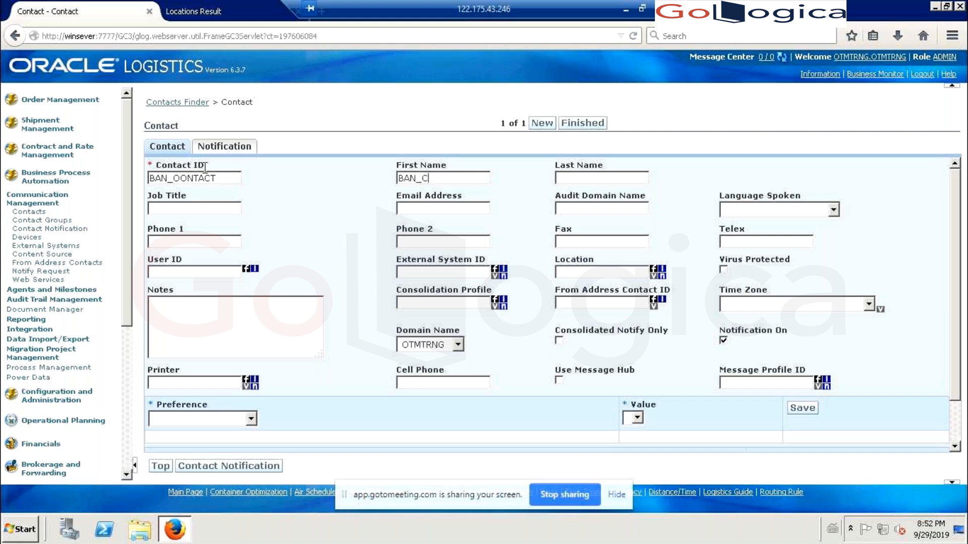
type("ONTACT")
left_click_drag(482, 178, 373, 178)
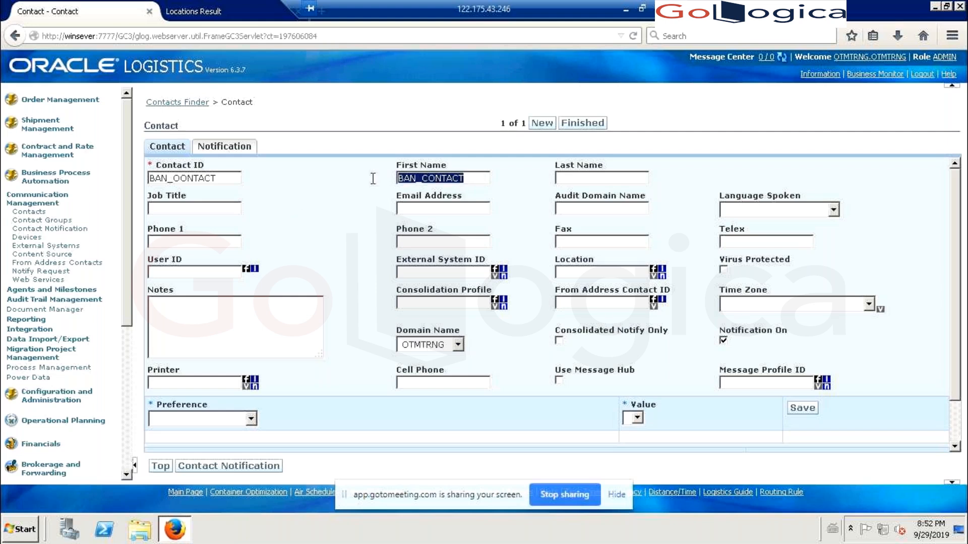
type("DEMO")
key("Tab")
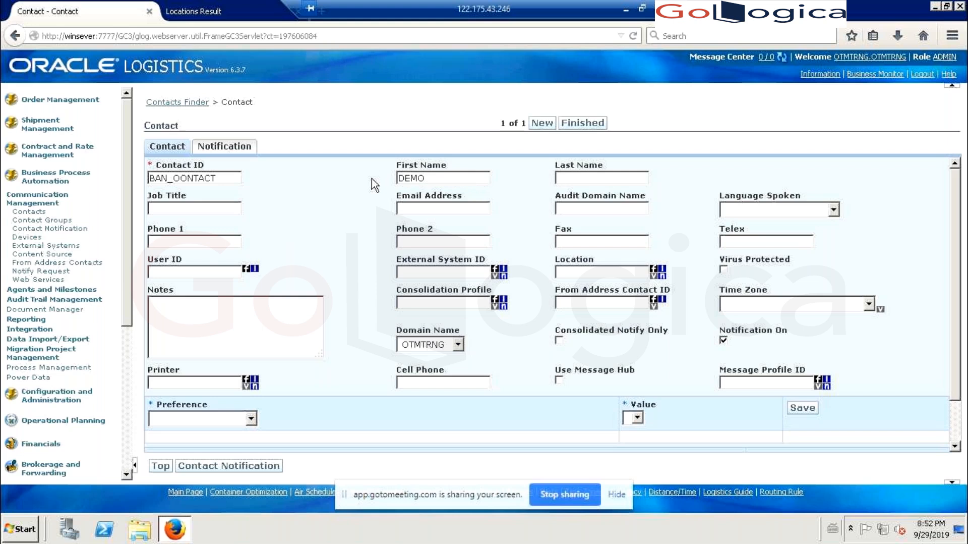
type("DEMO")
type("DEMO@")
type("XYZ.COM")
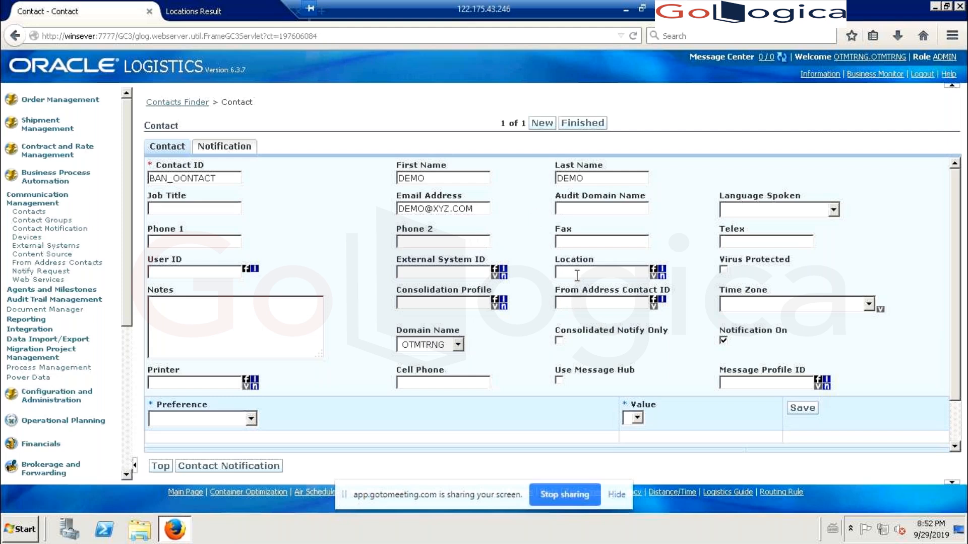
Assign the contact to the BANGALORE location
type("BANGALOE")
key("BackSpace")
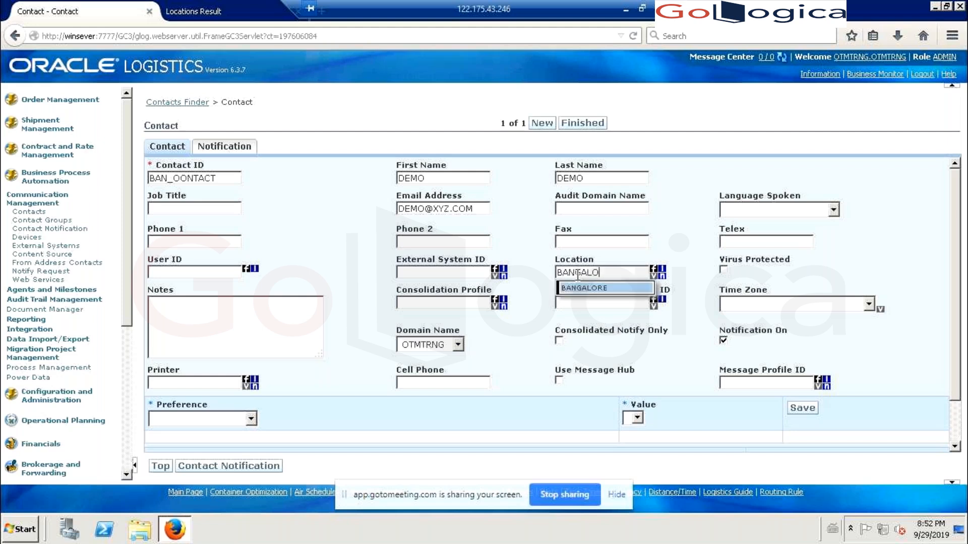
left_click(625, 291)
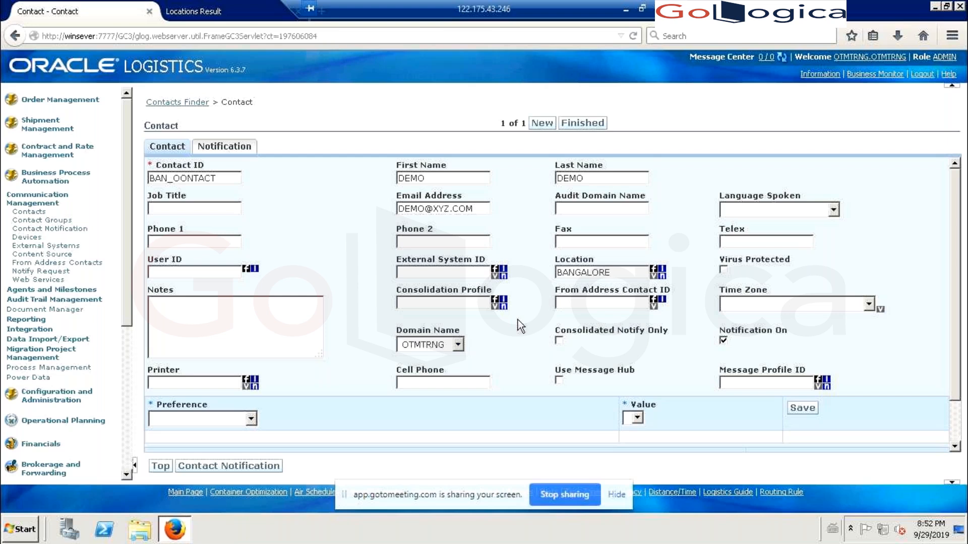
scroll(521, 325, "down", 2)
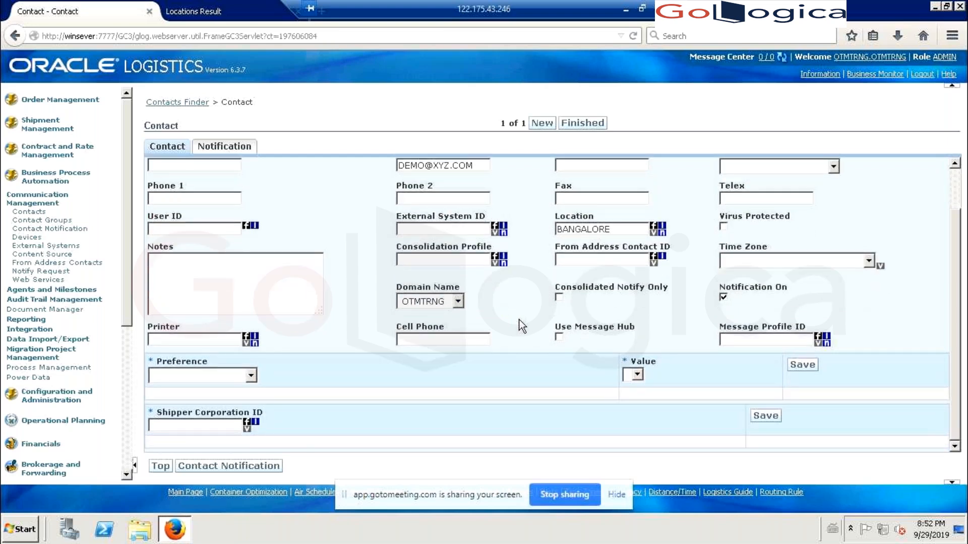
left_click_drag(522, 325, 414, 328)
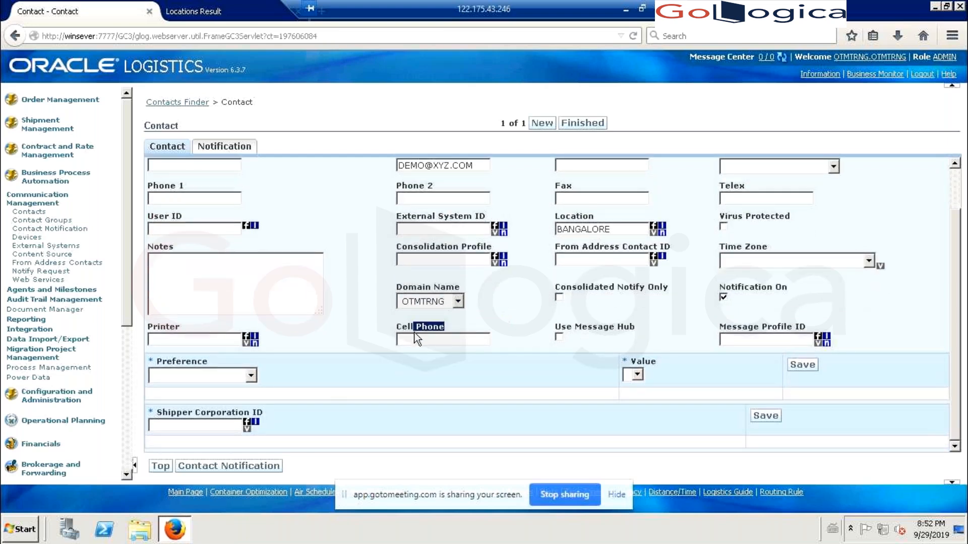
Add EMAIL as the contact's communication method with rank 1, save that entry and finish the contact record
left_click(250, 468)
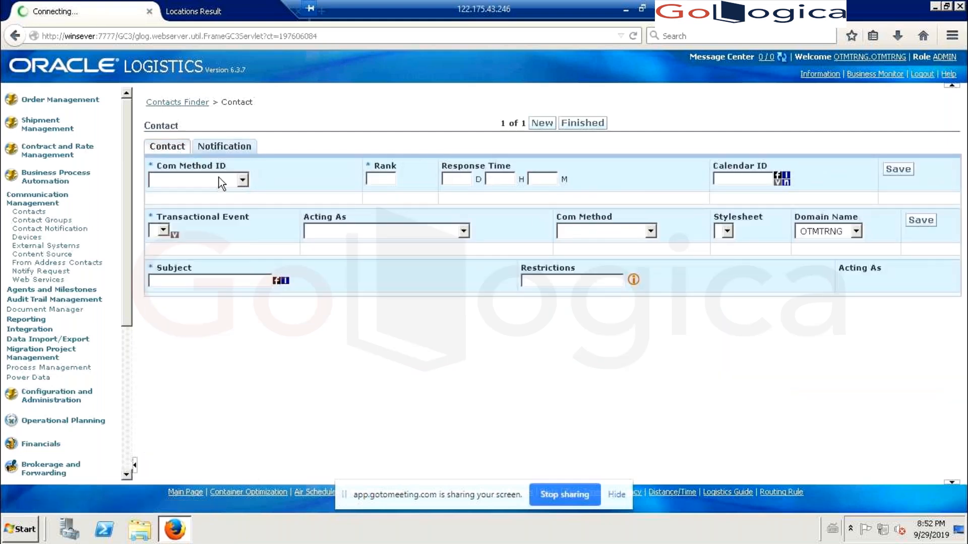
left_click(241, 180)
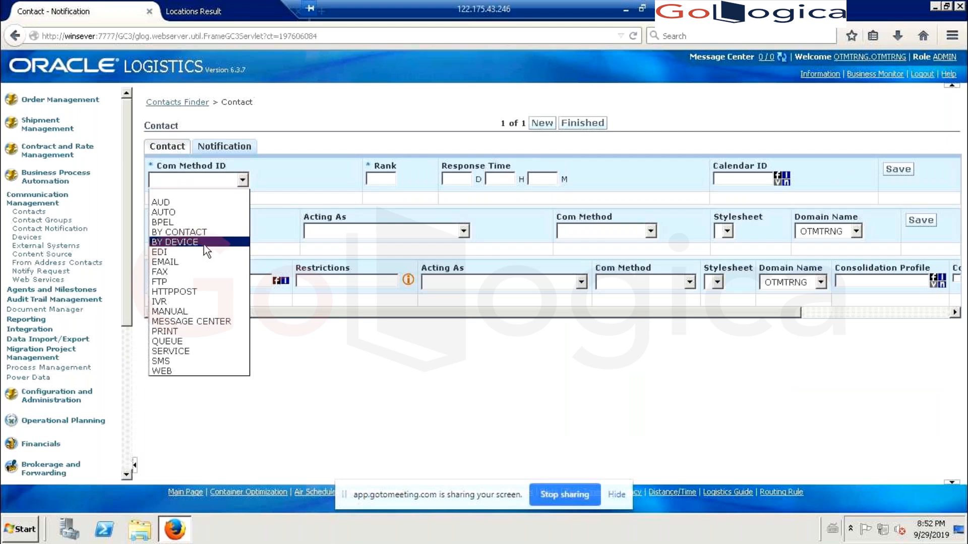
left_click(202, 261)
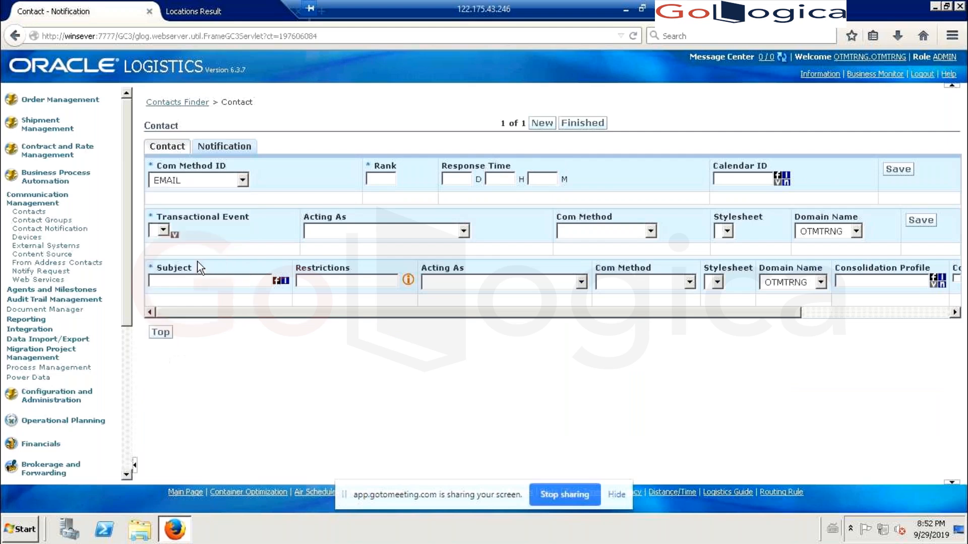
left_click(385, 185)
type("1")
left_click(591, 124)
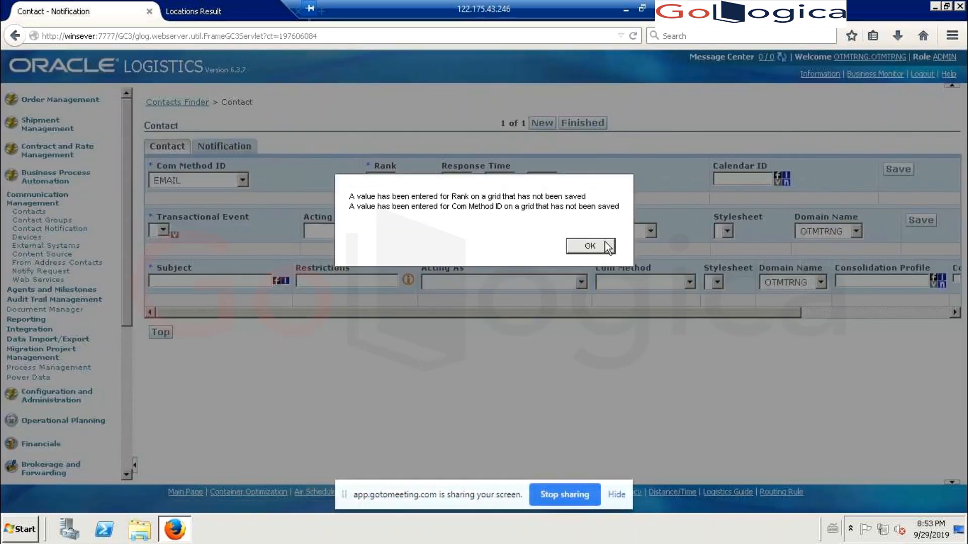
left_click(591, 247)
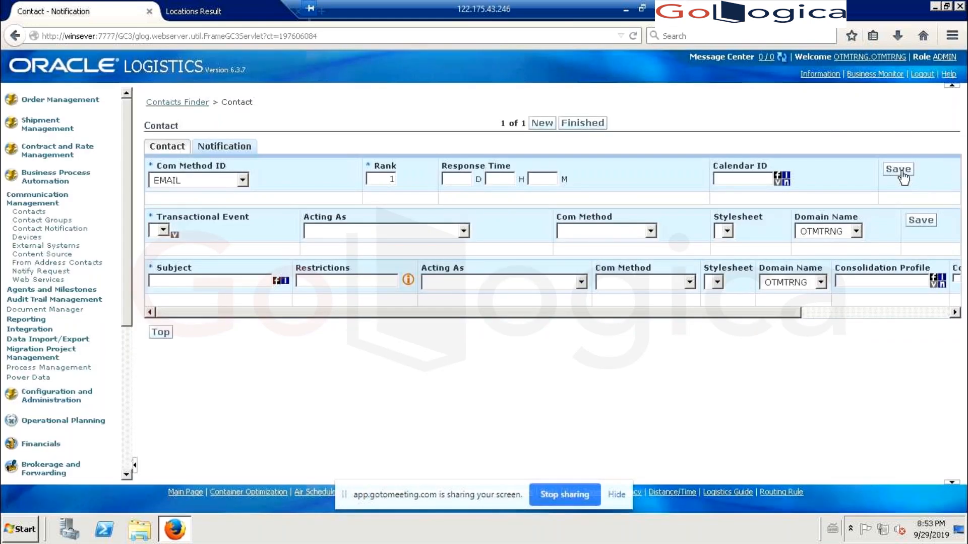
left_click(900, 176)
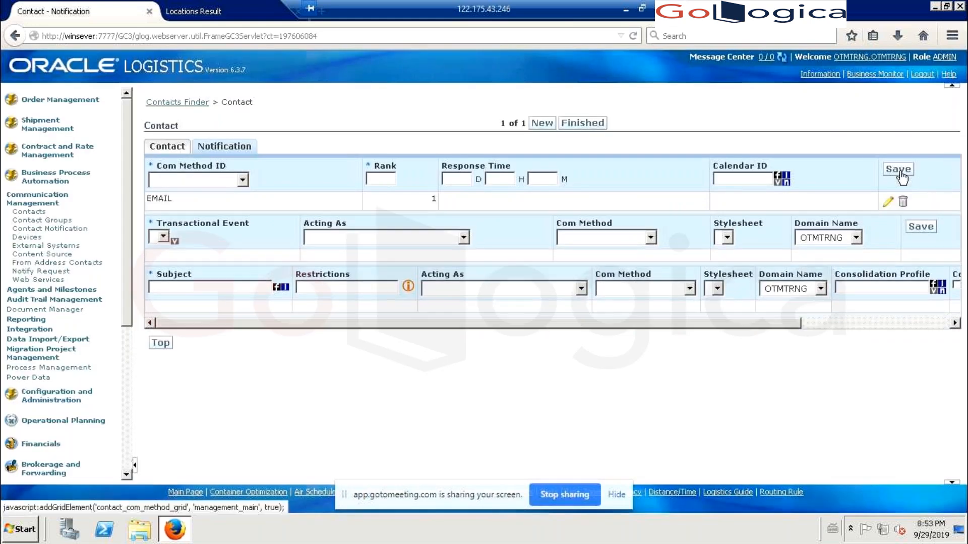
left_click(579, 122)
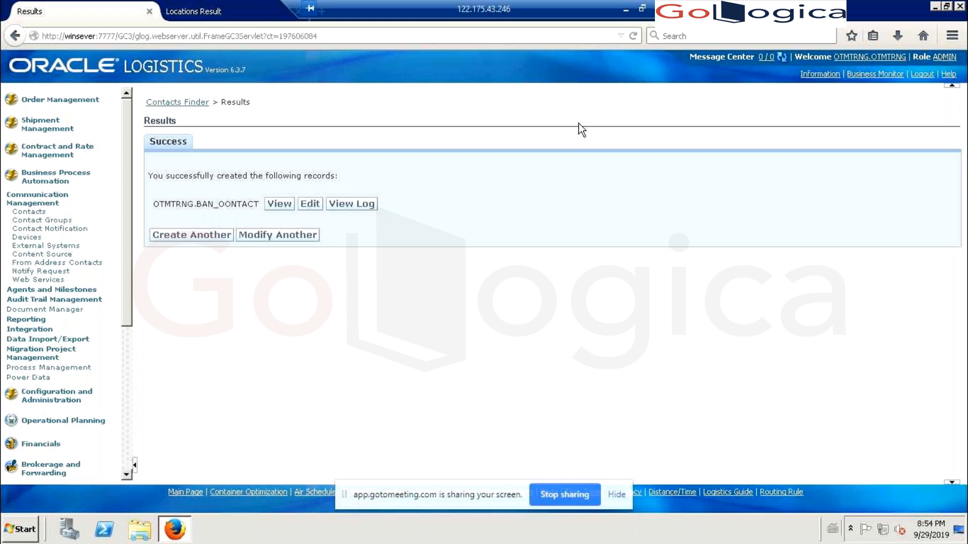
Create another contact with the contact ID CHE_CONTACT
left_click(183, 241)
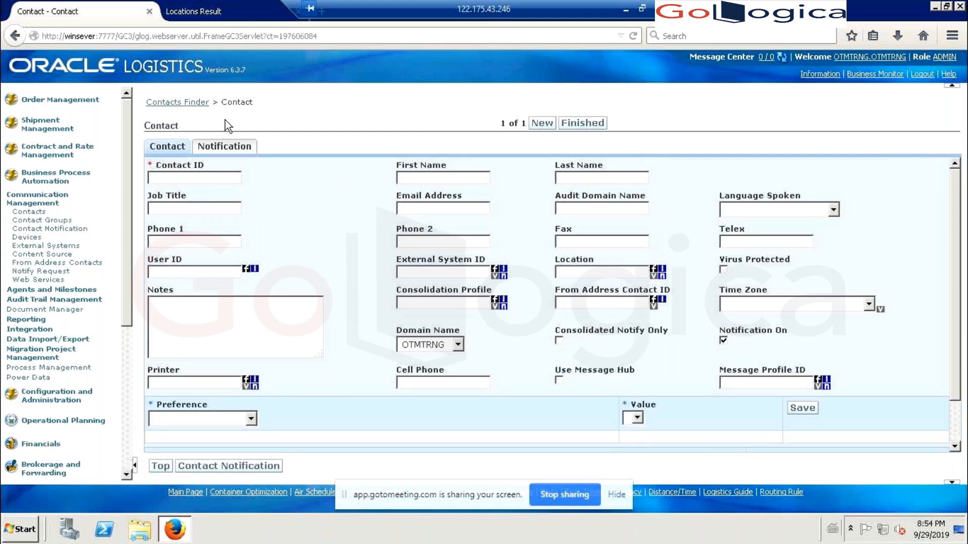
left_click(201, 178)
type("CHE_CONTACT")
Fill in the first name and last name of the CHE_CONTACT contact
key("Tab")
type("CHE_CONTACT")
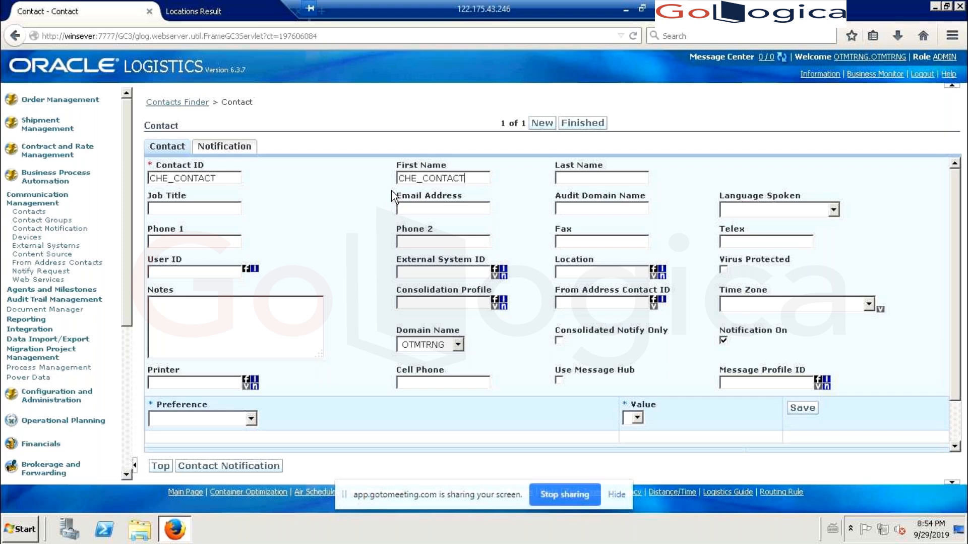
left_click(447, 208)
left_click(475, 172)
key("BackSpace")
key("BackSpace")
key("BackSpace")
key("BackSpace")
key("BackSpace")
key("BackSpace")
key("BackSpace")
key("BackSpace")
key("BackSpace")
key("BackSpace")
key("BackSpace")
type("DEMO")
key("Tab")
type("EMO")
key("Tab")
Enter the contact's e-mail address and assign the contact to the CHENNAI location
left_click(419, 209)
type("DEMO")
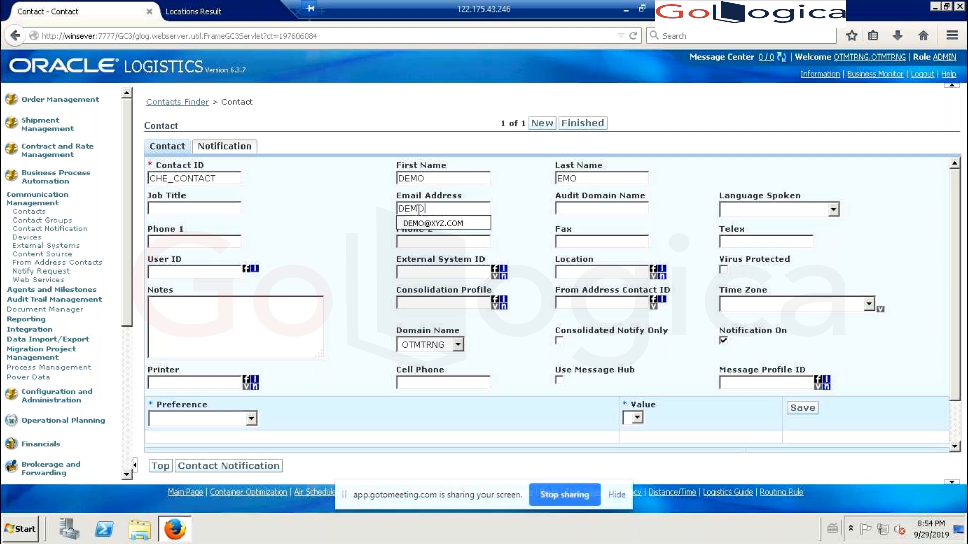
left_click(433, 223)
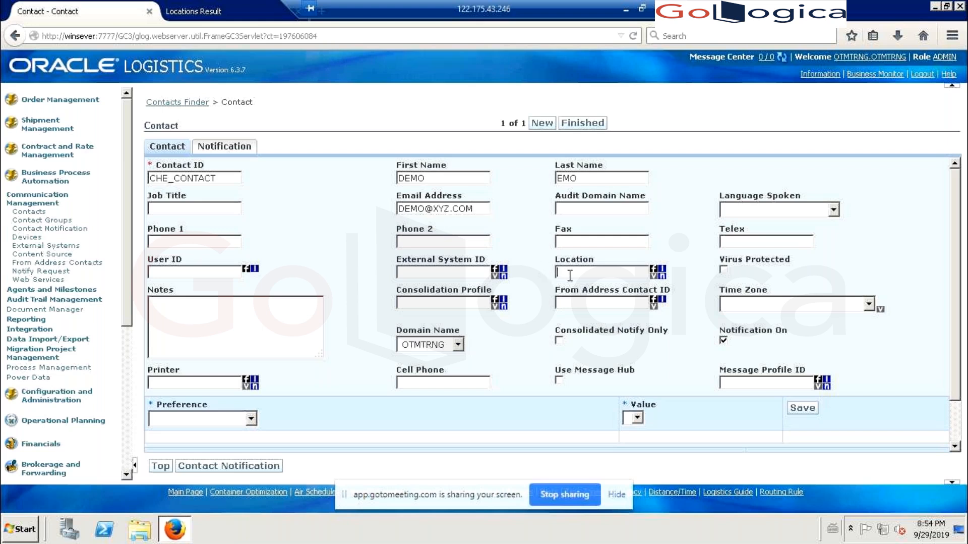
type("CHENNAO")
key("BackSpace")
type("I")
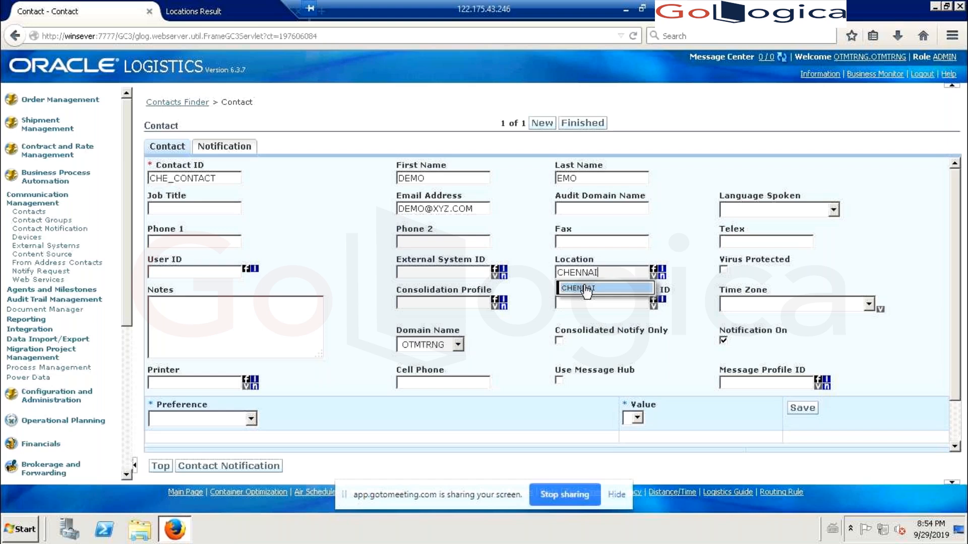
left_click(584, 288)
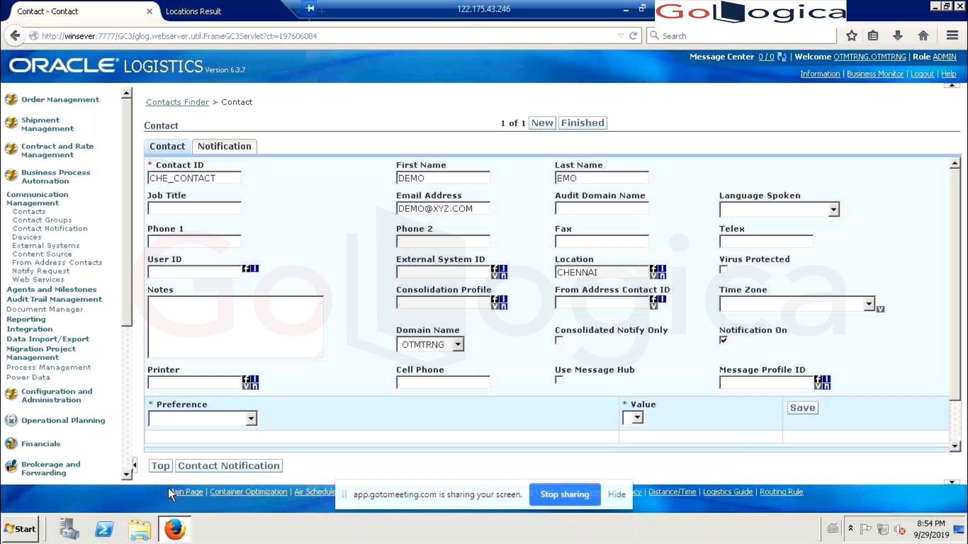
Add EMAIL with rank 1 as the communication method of the CHENNAI contact and save that entry
left_click(222, 465)
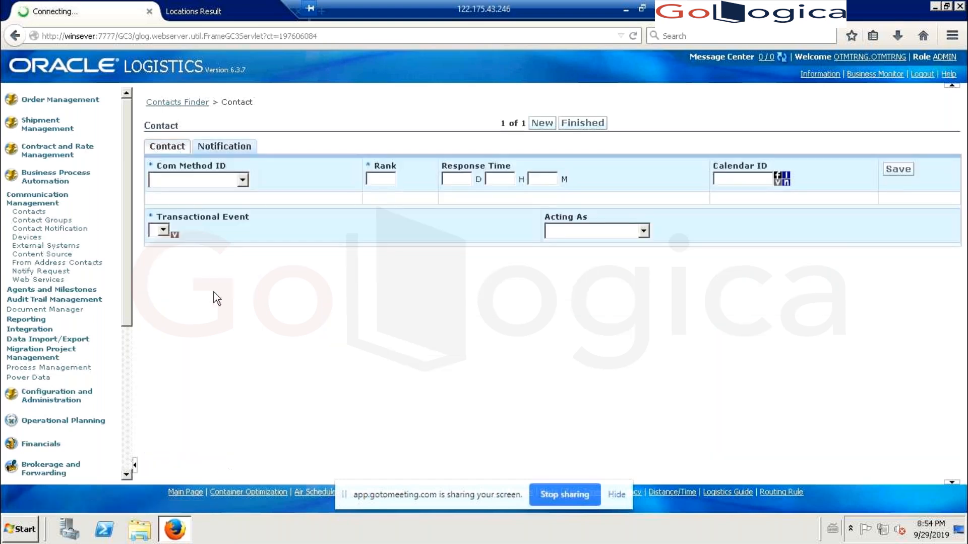
left_click(219, 180)
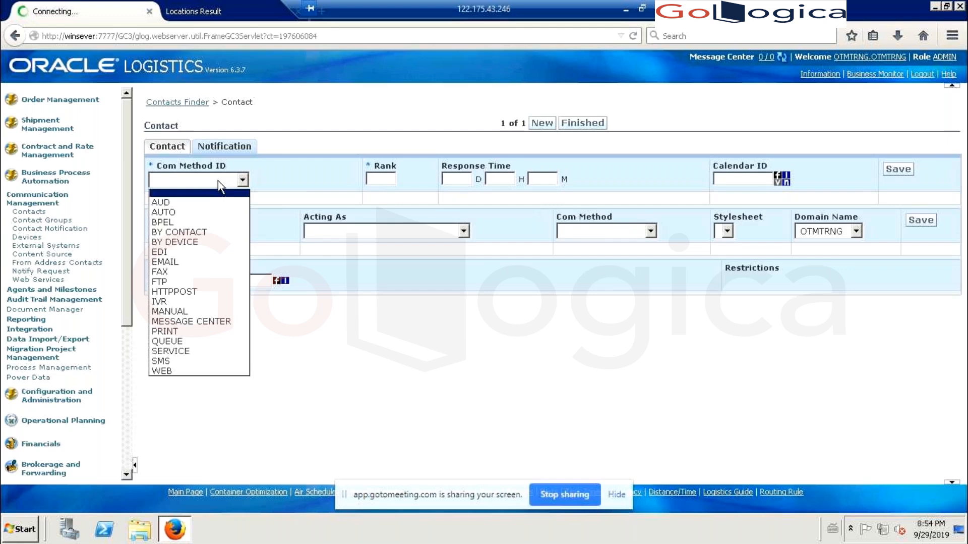
left_click(182, 262)
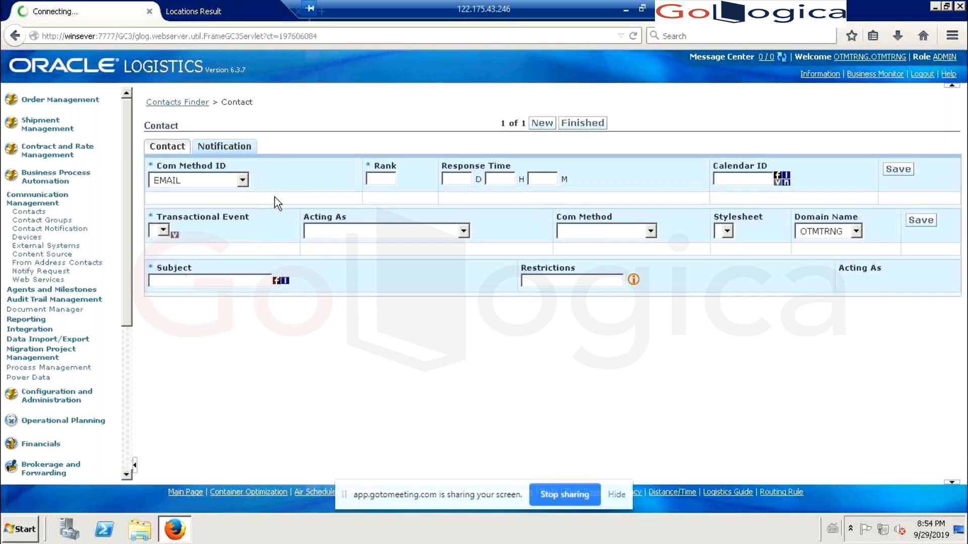
left_click(384, 176)
type("1")
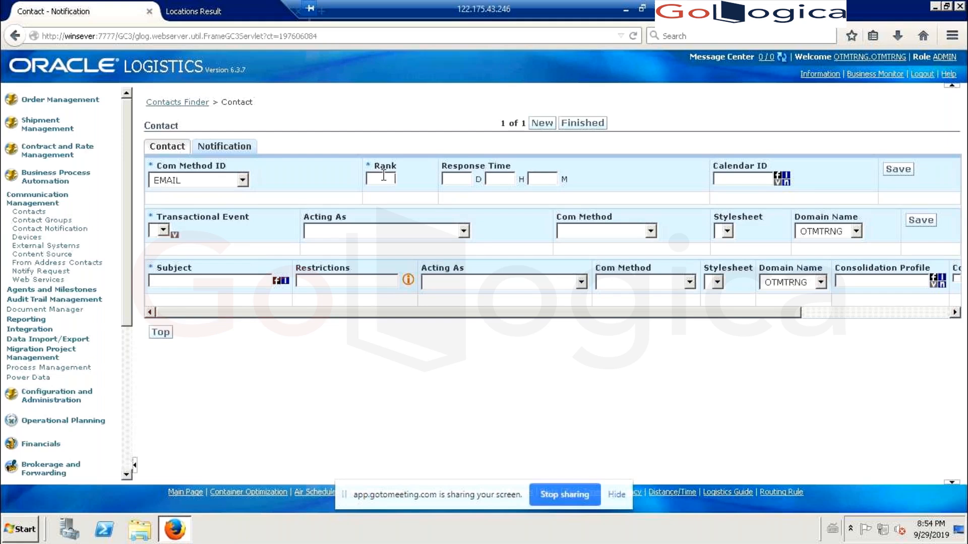
left_click(899, 170)
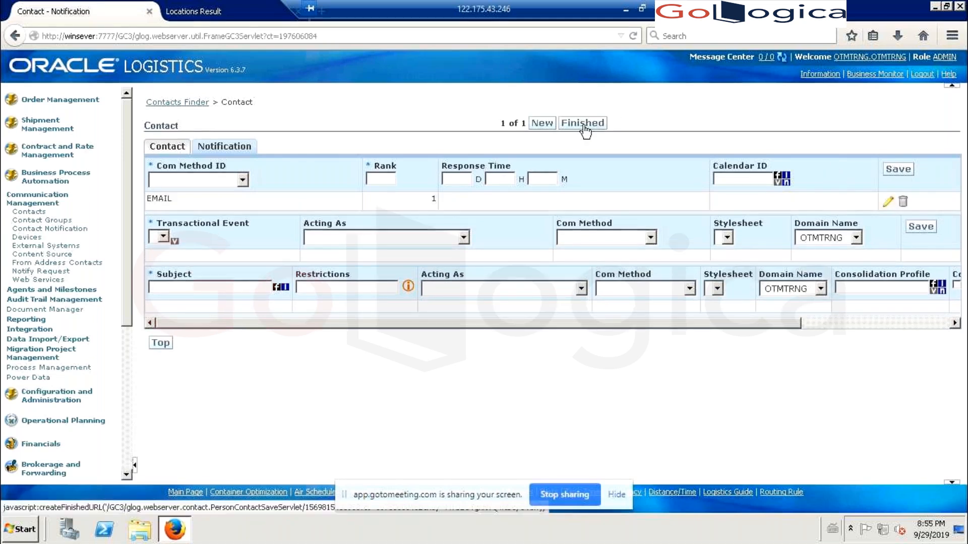
Finish and save the CHE_CONTACT contact record
left_click(583, 124)
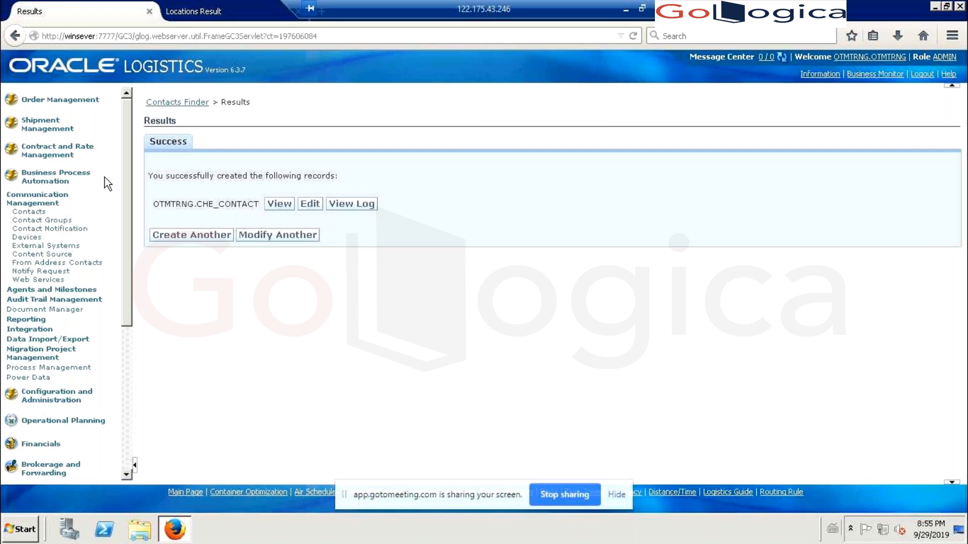
Start a new item record in the material management area of order management
scroll(123, 183, "down", 8)
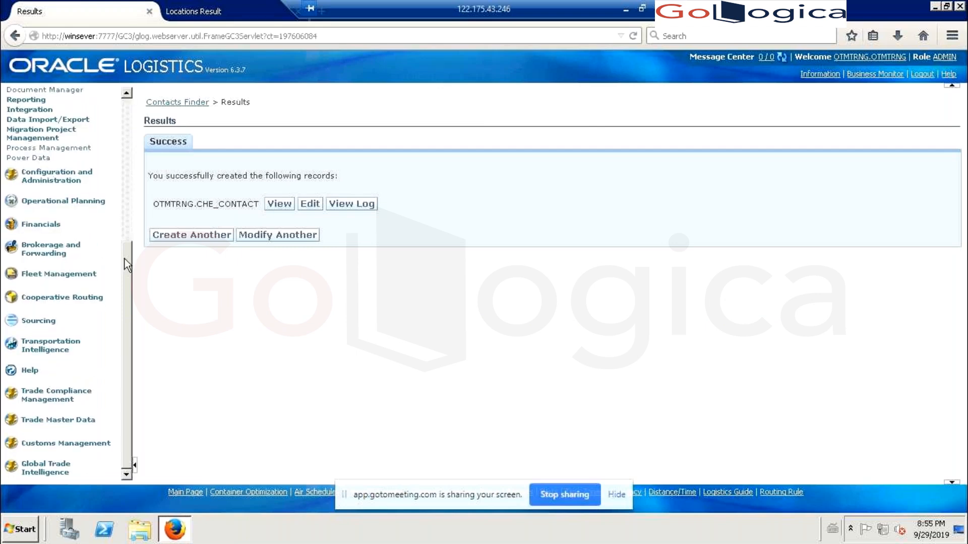
right_click(137, 49)
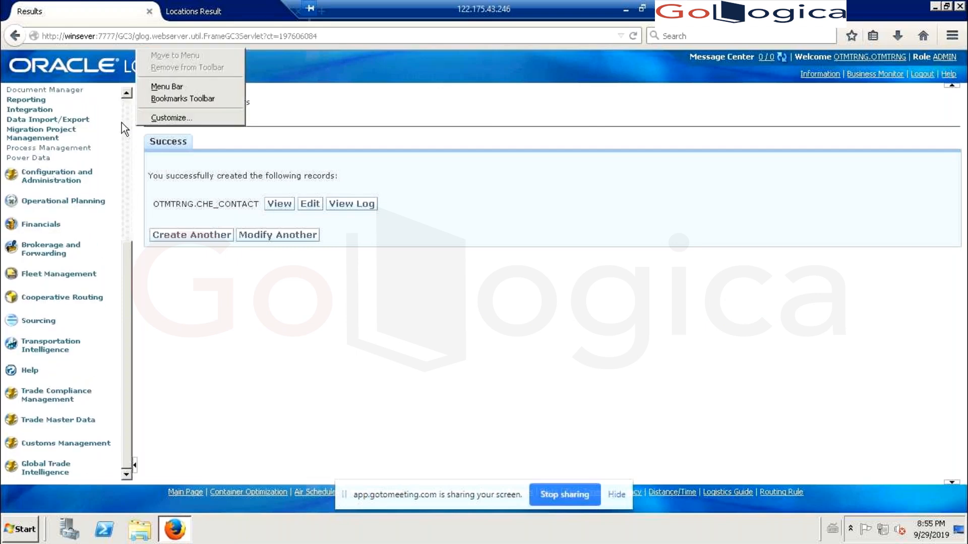
left_click(130, 251)
scroll(128, 251, "up", 7)
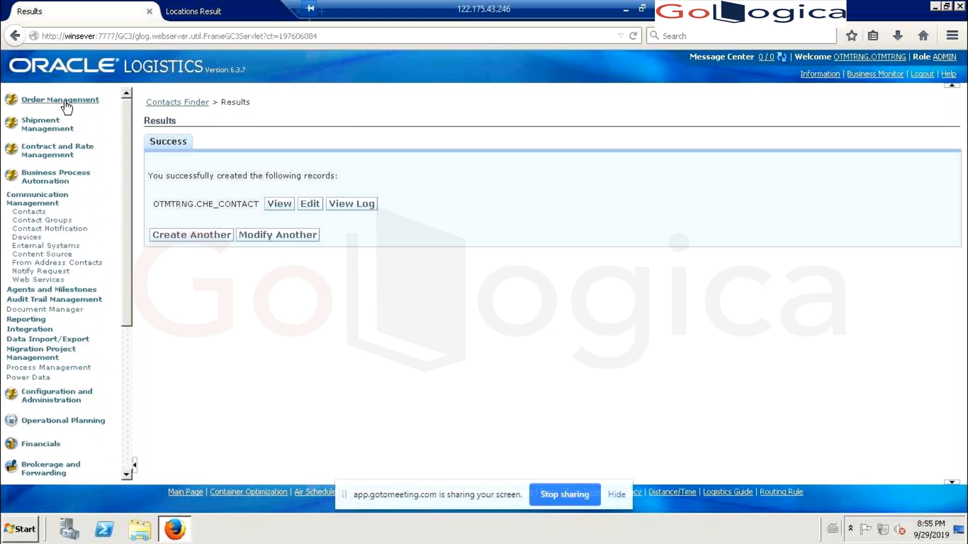
left_click(66, 101)
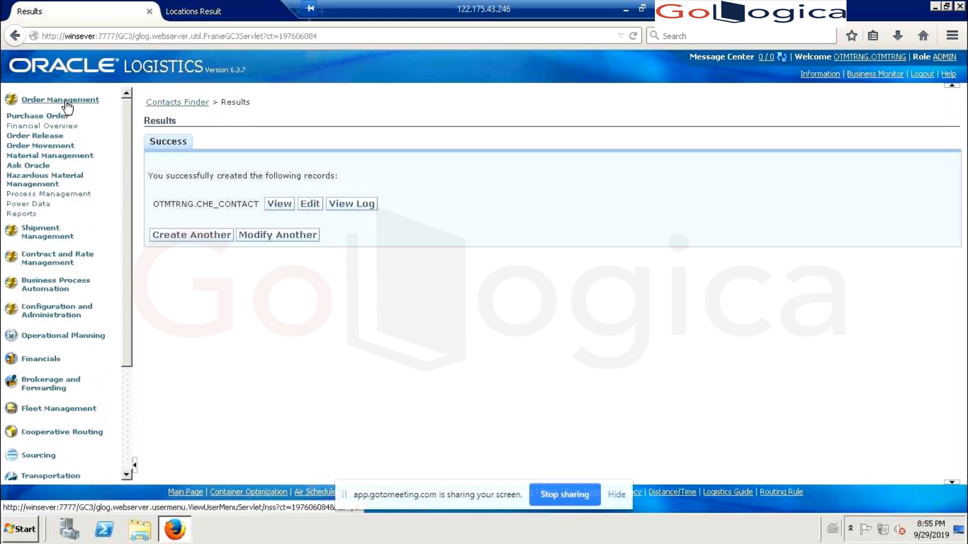
left_click(58, 157)
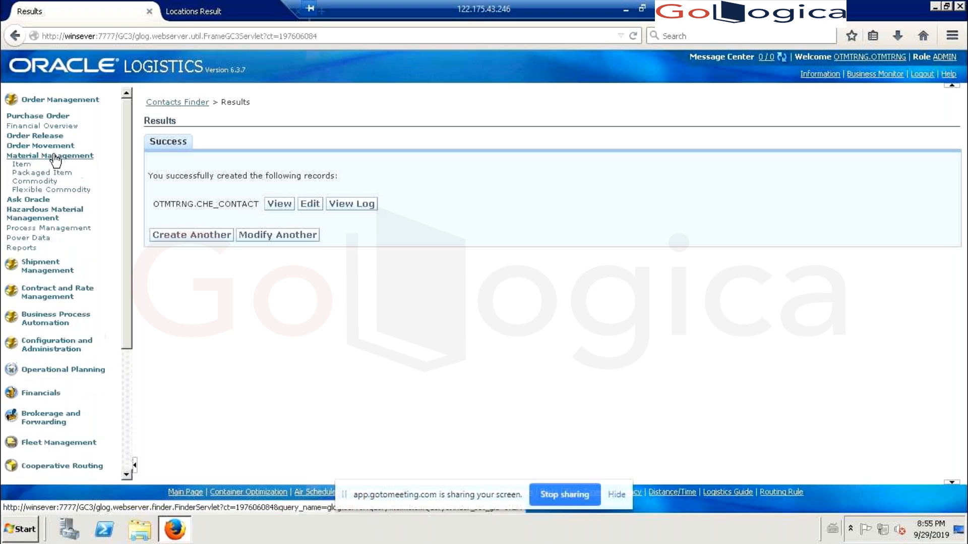
left_click(28, 166)
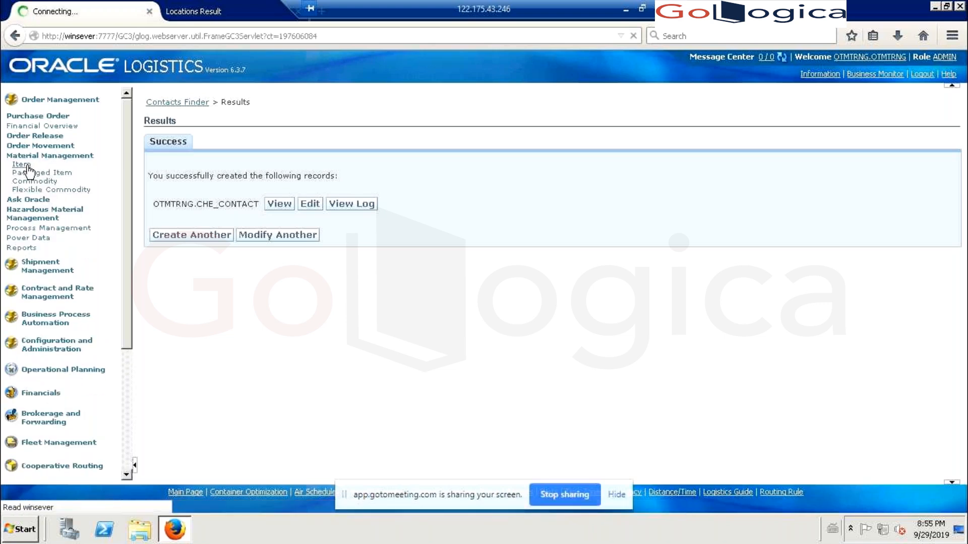
left_click(208, 384)
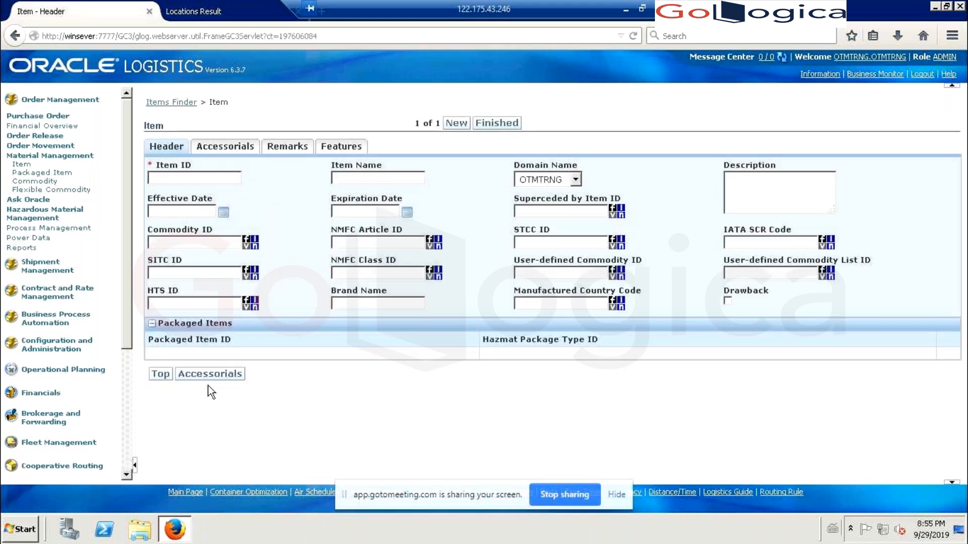
Give the new item the ID DEMO_ITEM and the name NOKIA, and save the record
type("DEMO")
type("_ITEM")
type("NOKIA")
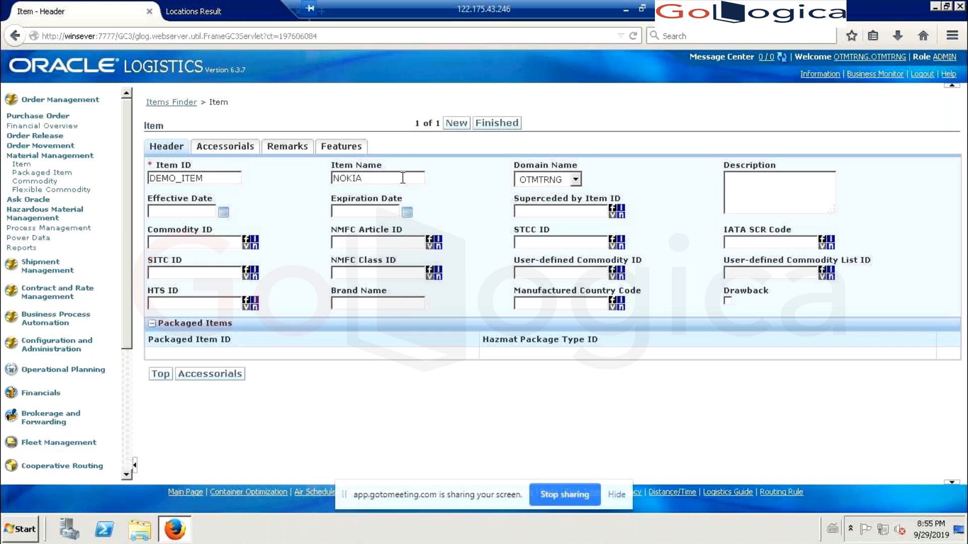
left_click(494, 126)
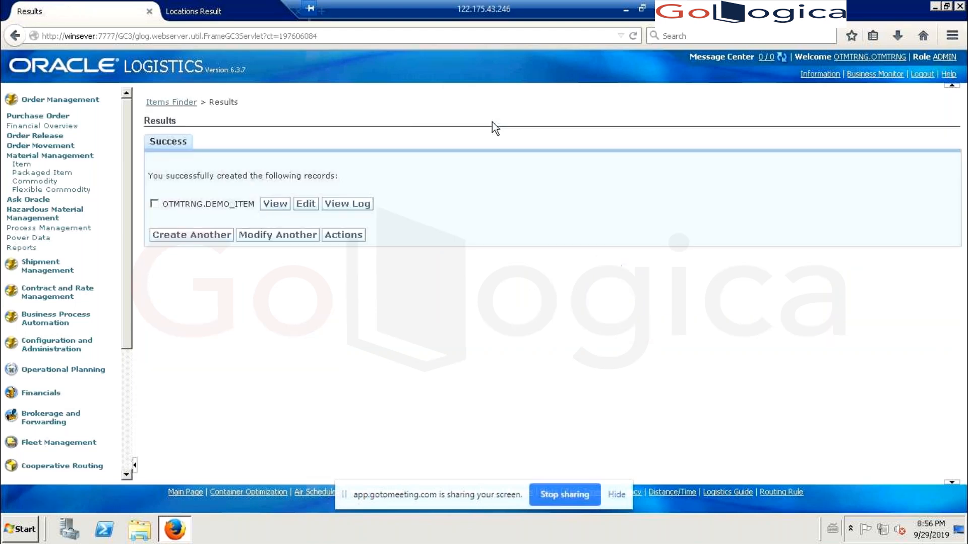
Edit the saved item and bring up its packaged item DEMO_ITEM for editing
left_click(305, 204)
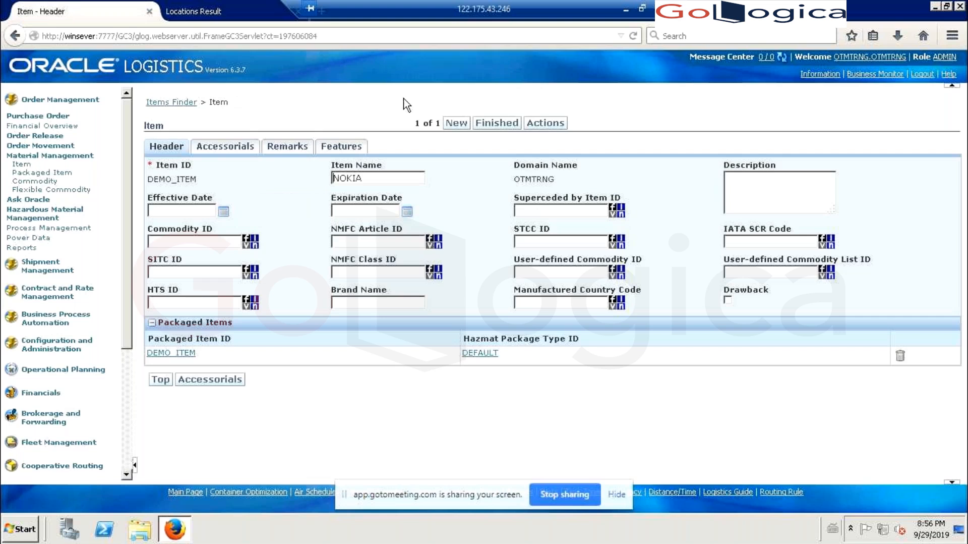
left_click(170, 353)
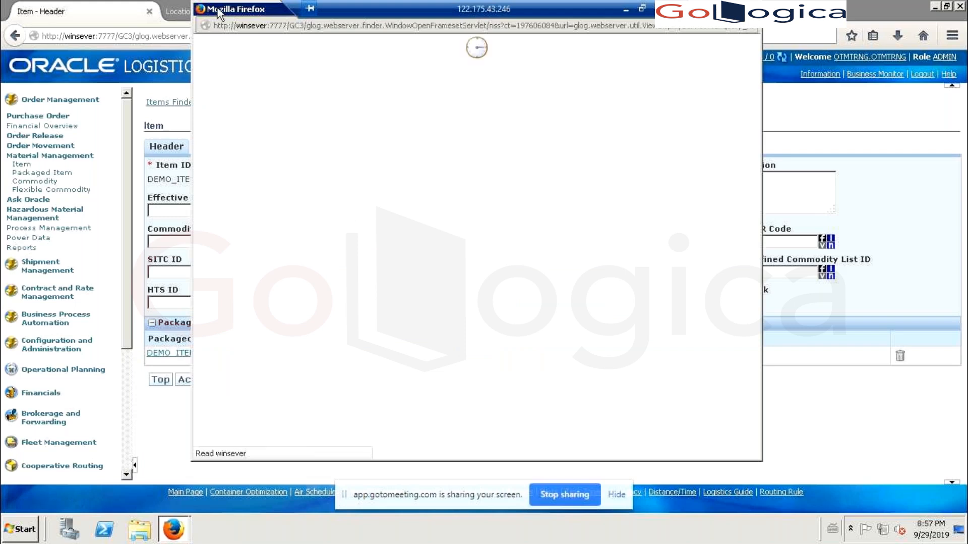
left_click_drag(218, 11, 203, 43)
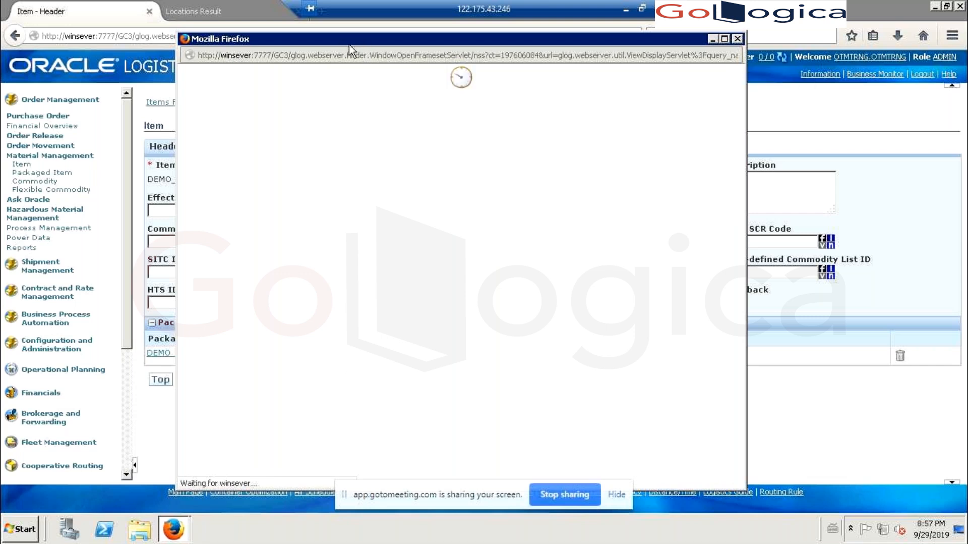
left_click_drag(342, 47, 351, 50)
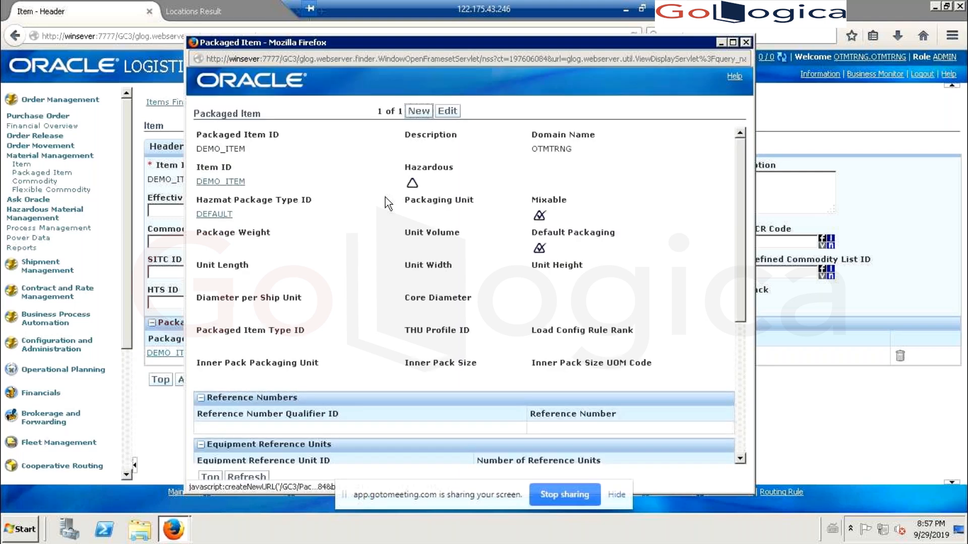
left_click(452, 112)
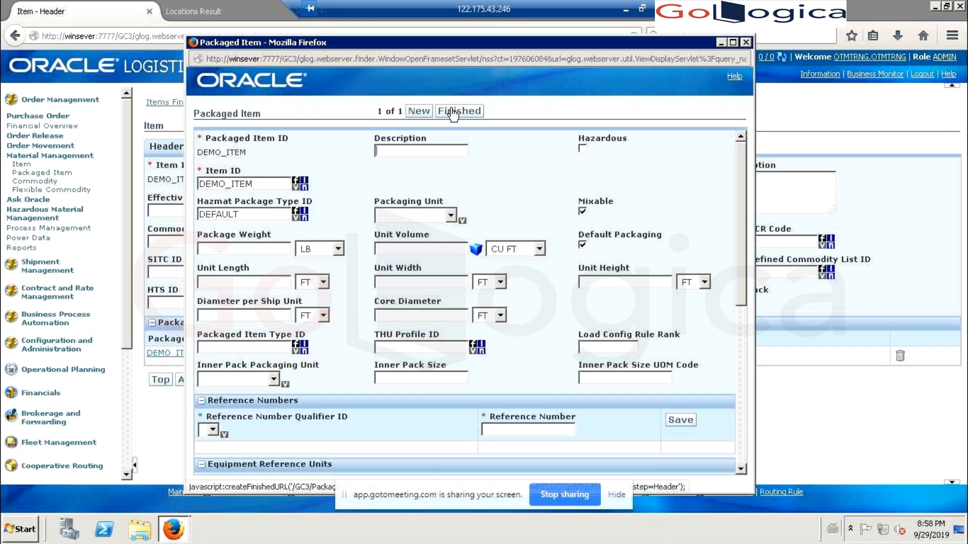
Set the packaged item's package weight to 10 KG
left_click(263, 254)
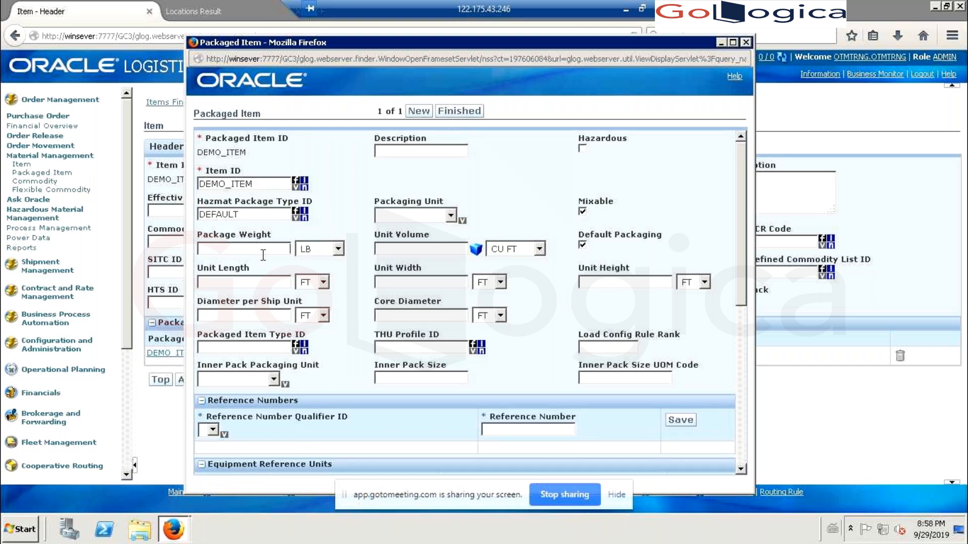
type("10")
left_click(338, 248)
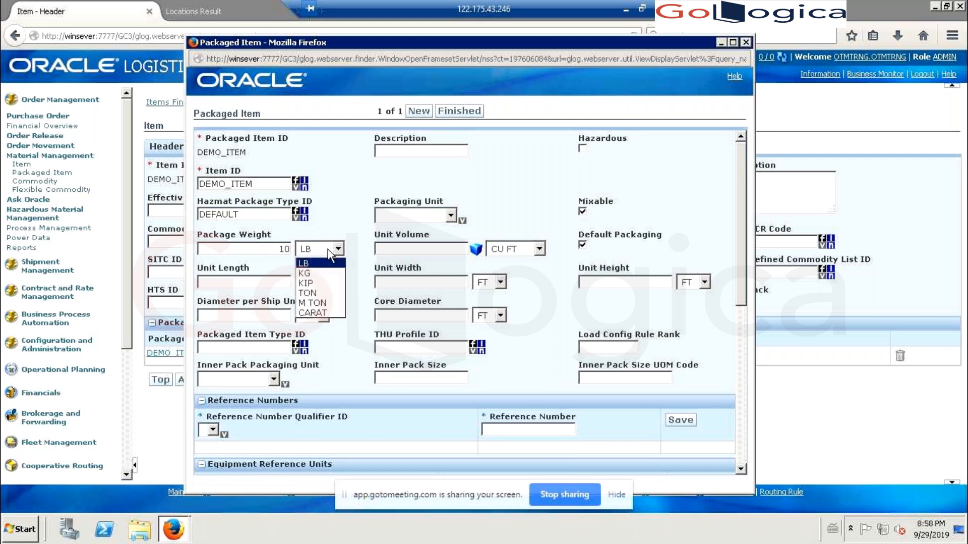
left_click(305, 272)
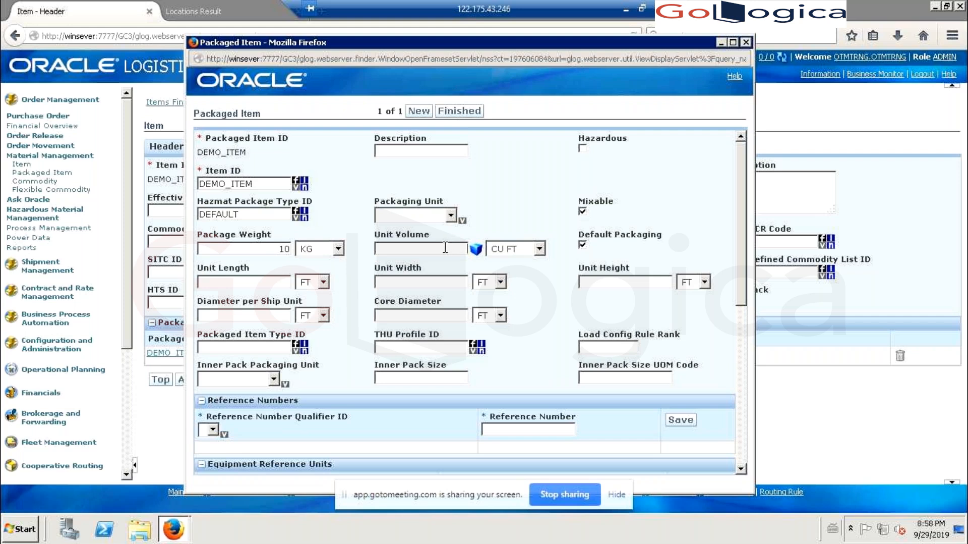
Set the packaged item's unit volume to 10 CU IN, save it and close its window
type("10")
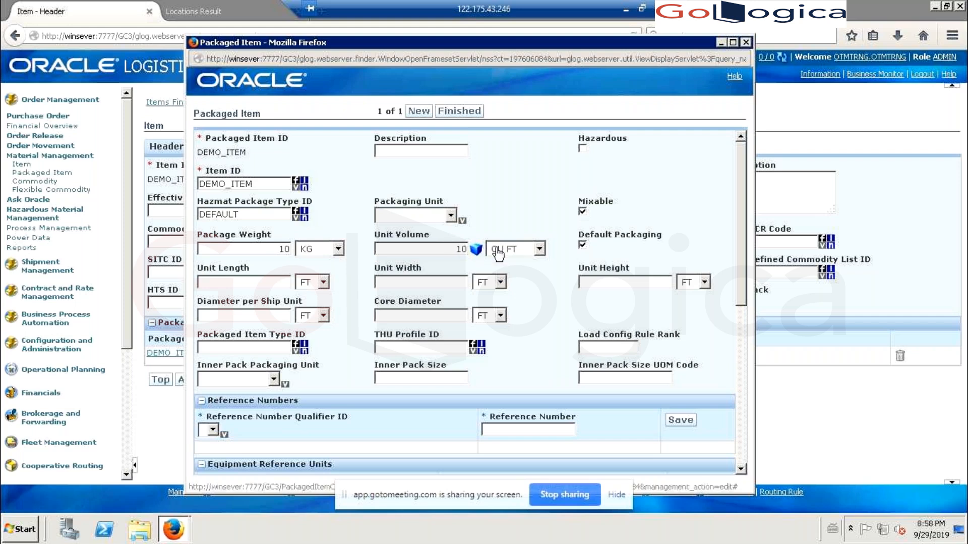
left_click(499, 249)
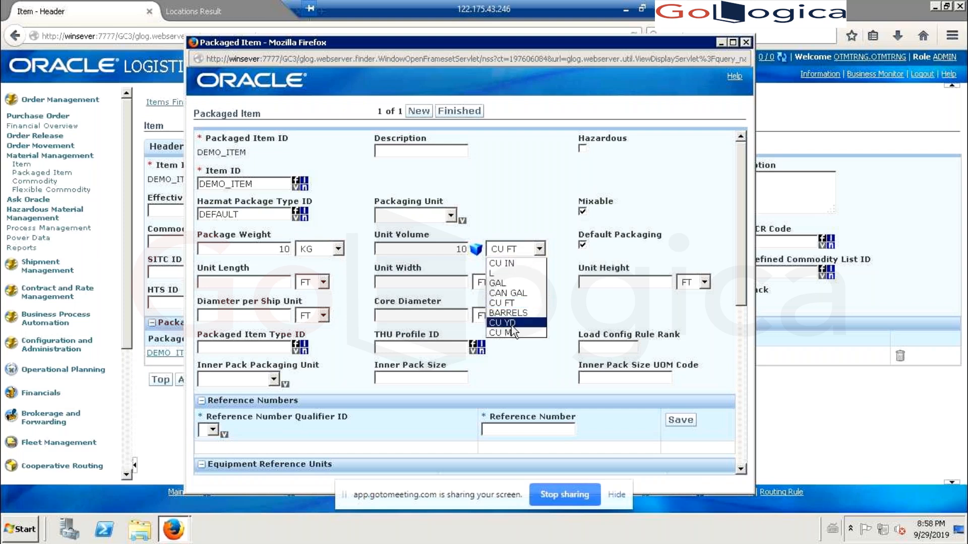
left_click(511, 264)
left_click(511, 264)
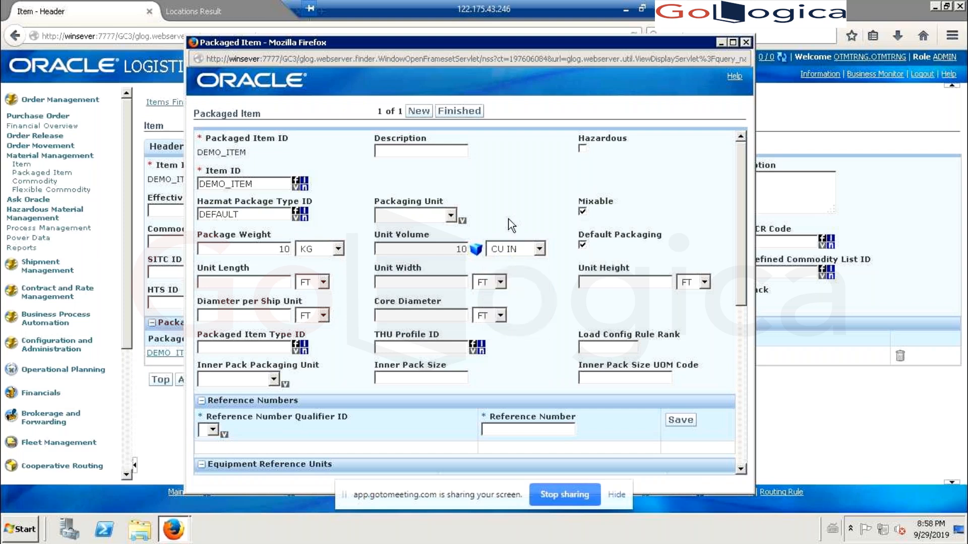
scroll(511, 225, "down", 1)
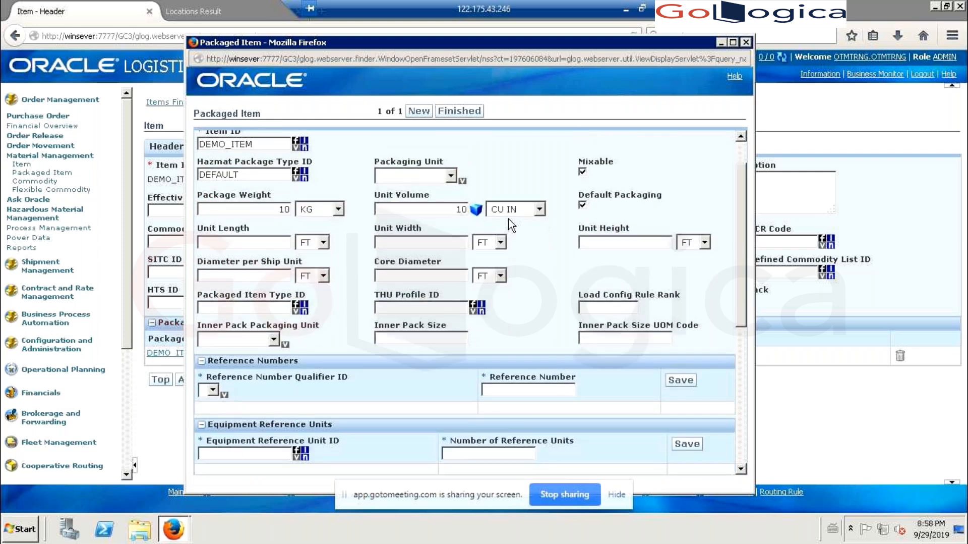
scroll(511, 222, "up", 1)
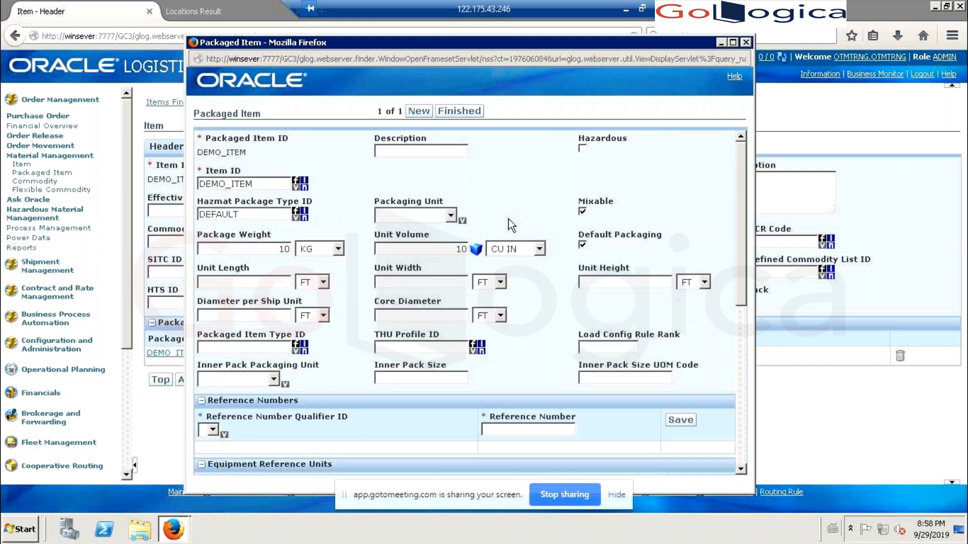
left_click(463, 112)
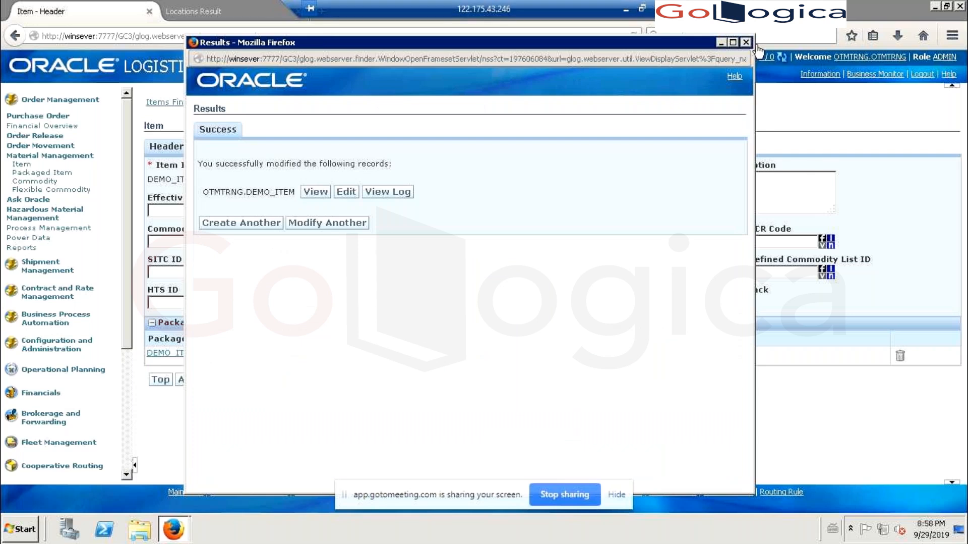
left_click(344, 194)
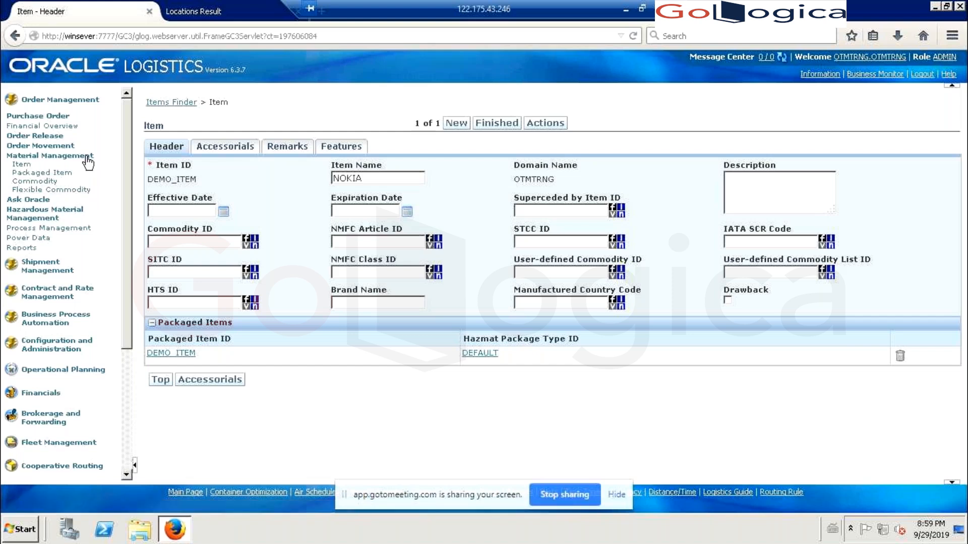
Start a new equipment group record in the equipment management area of shipment management
left_click(50, 270)
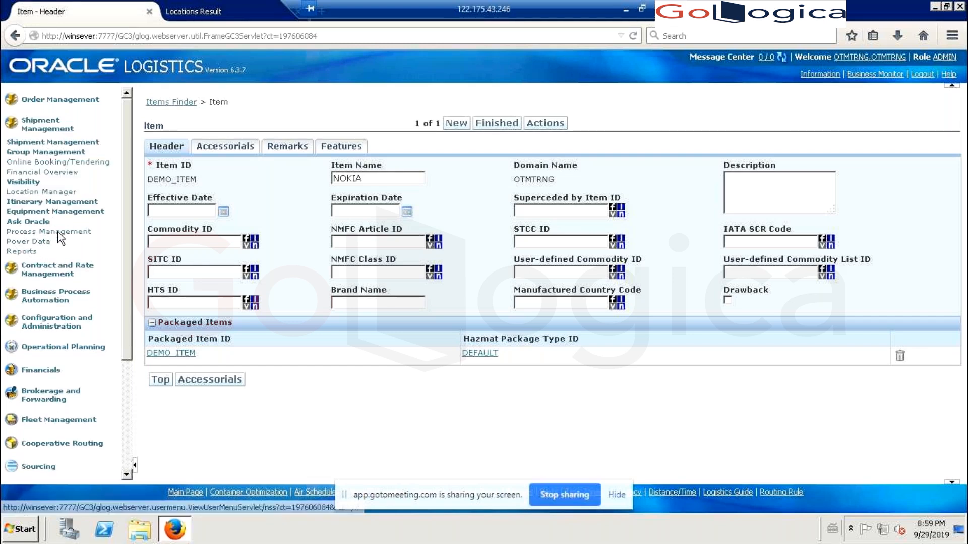
left_click(61, 216)
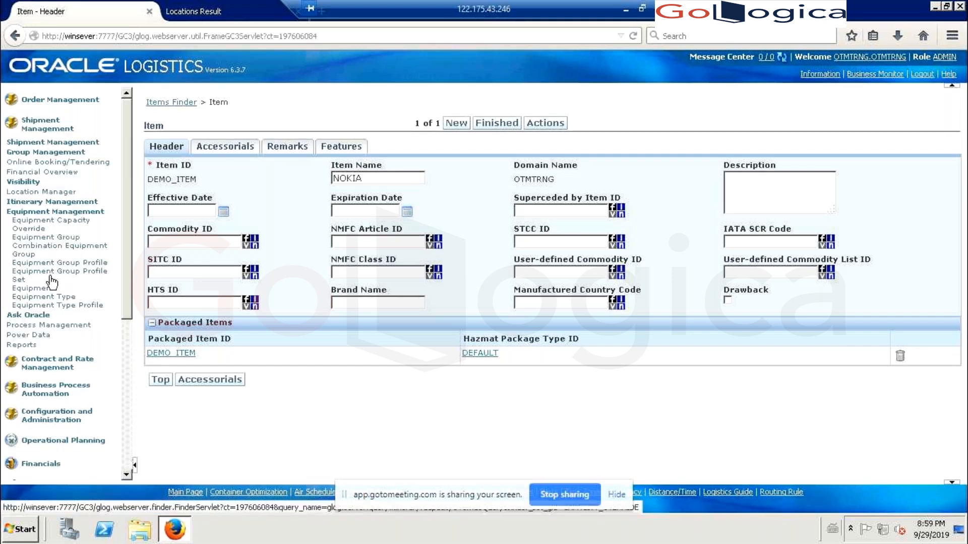
left_click(58, 239)
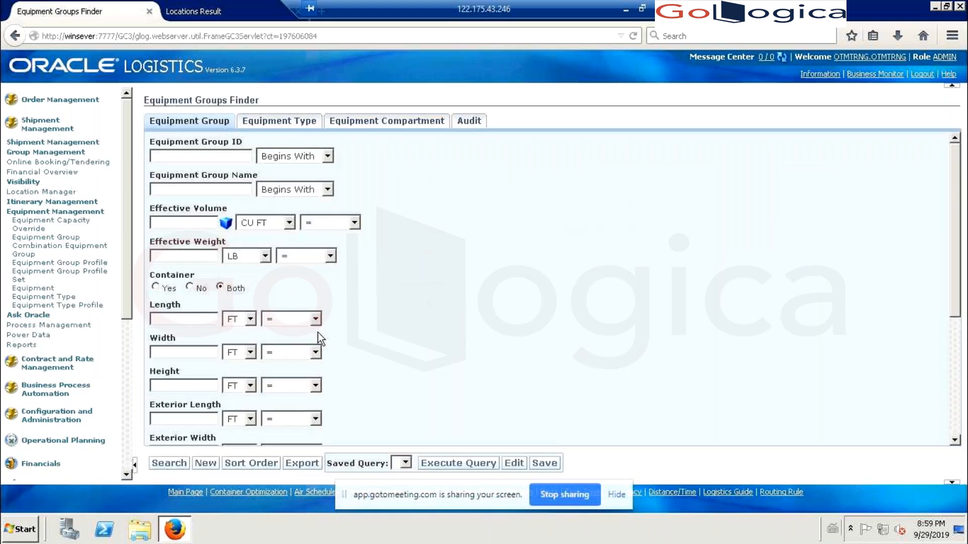
left_click(210, 464)
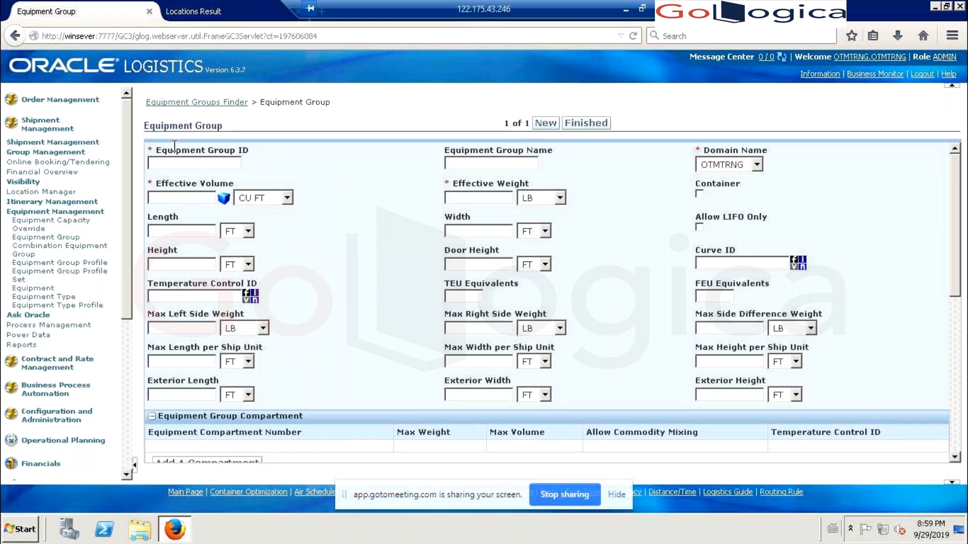
Enter DEMO_FT_CONTAINER as the ID of the new equipment group
left_click(173, 162)
type("D")
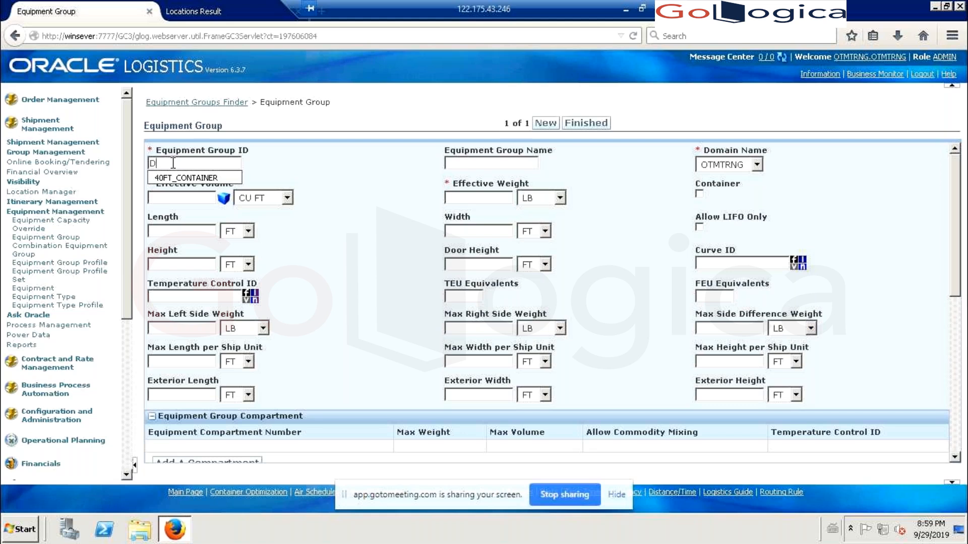
type("EMO_FT")
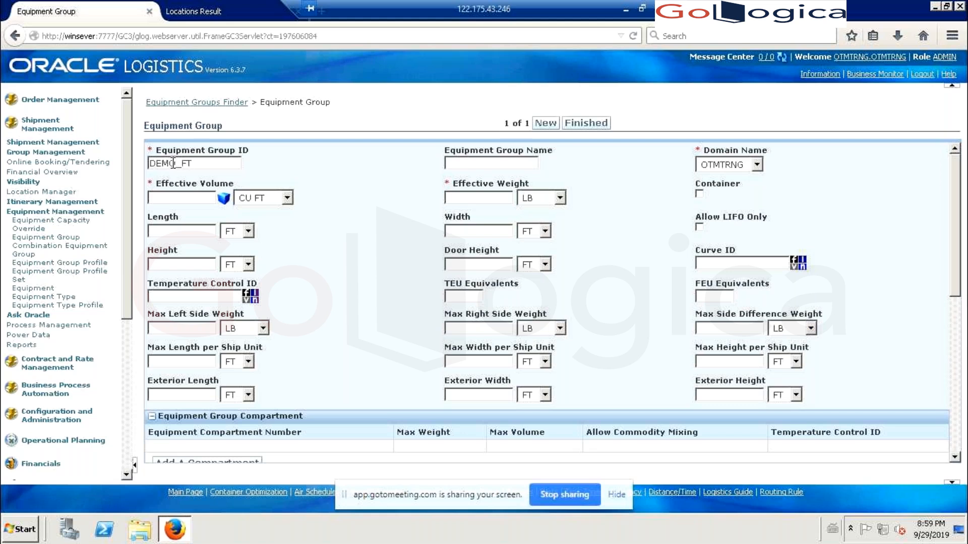
type("_CONTAINER")
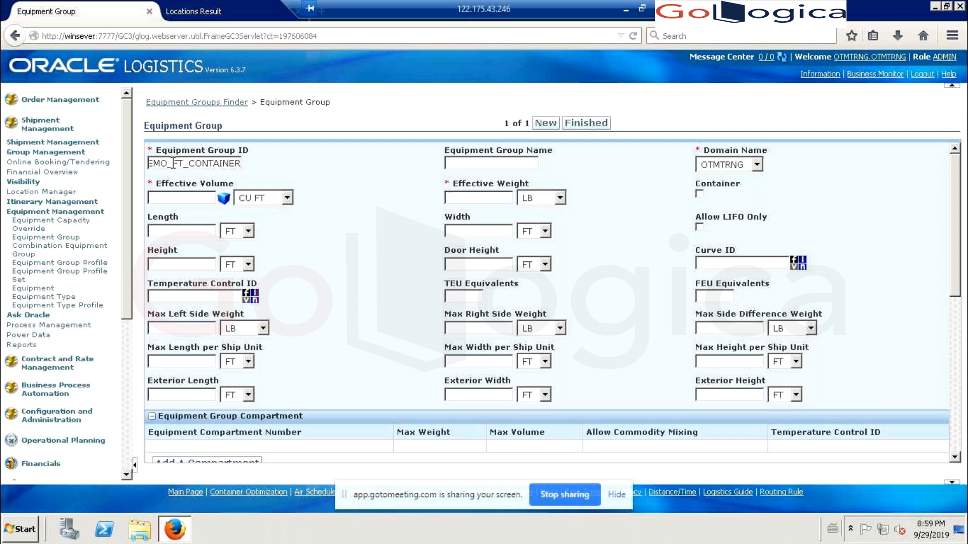
Set the equipment group's effective volume to 1000 CU M
left_click(193, 197)
type("1000")
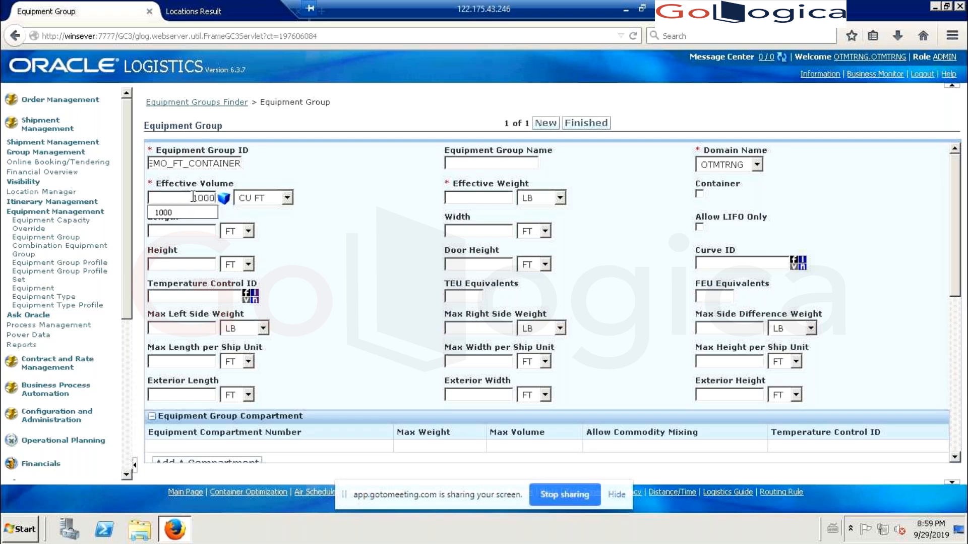
left_click(262, 198)
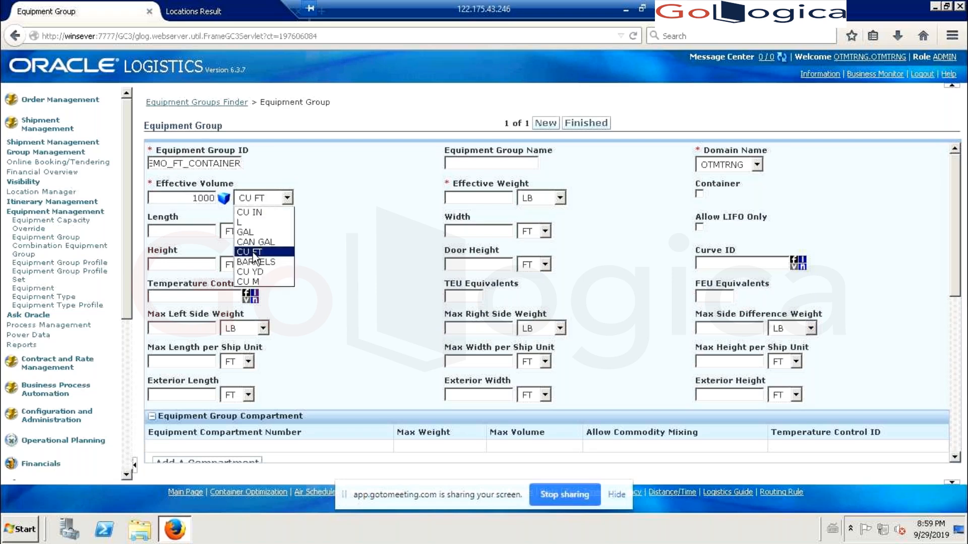
left_click(260, 282)
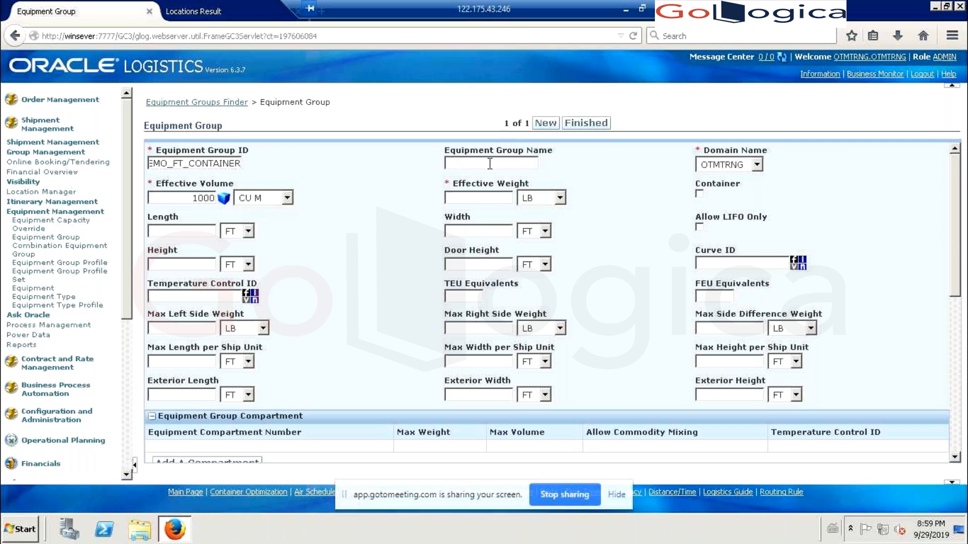
Set the equipment group's effective weight to 1000 KG
left_click(482, 199)
type("1000")
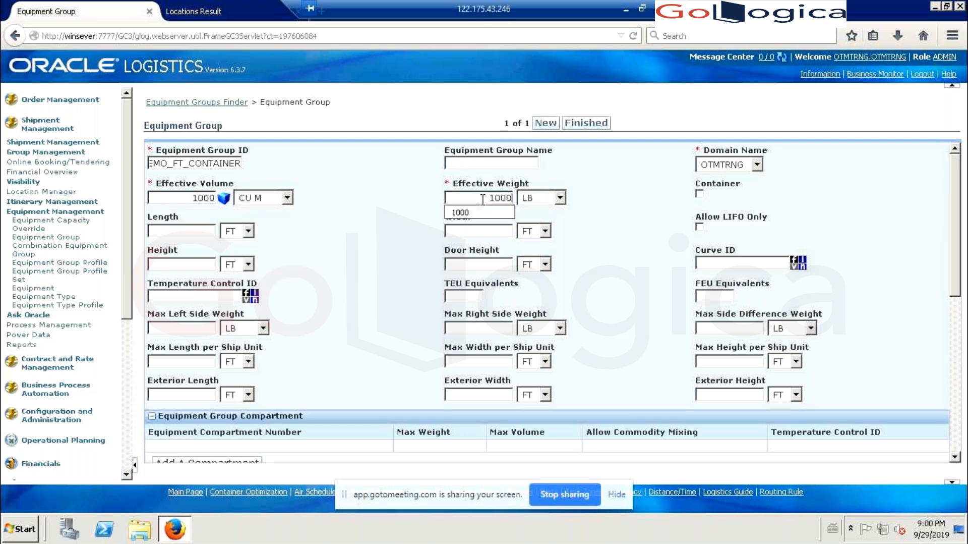
left_click(541, 201)
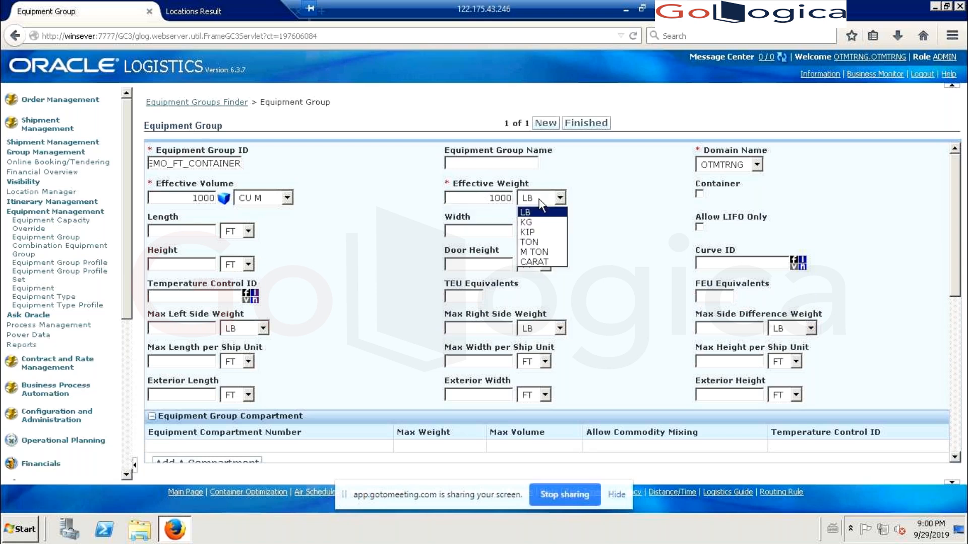
left_click(534, 227)
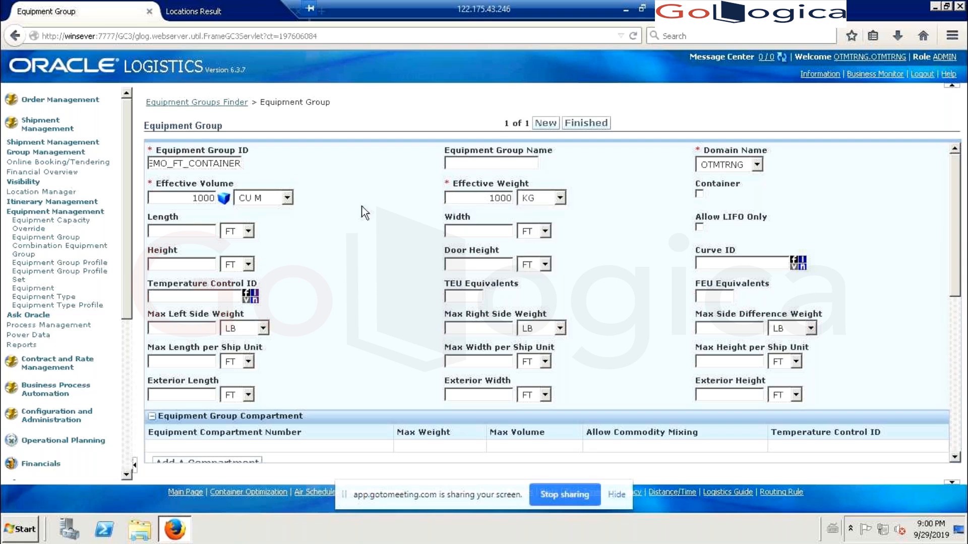
Set the equipment group's length to 20 FT, width to 8 FT and height to 8.6 FT, and finish the record
left_click(169, 232)
type("20")
type("8")
left_click(197, 263)
type("8.6")
scroll(355, 281, "down", 6)
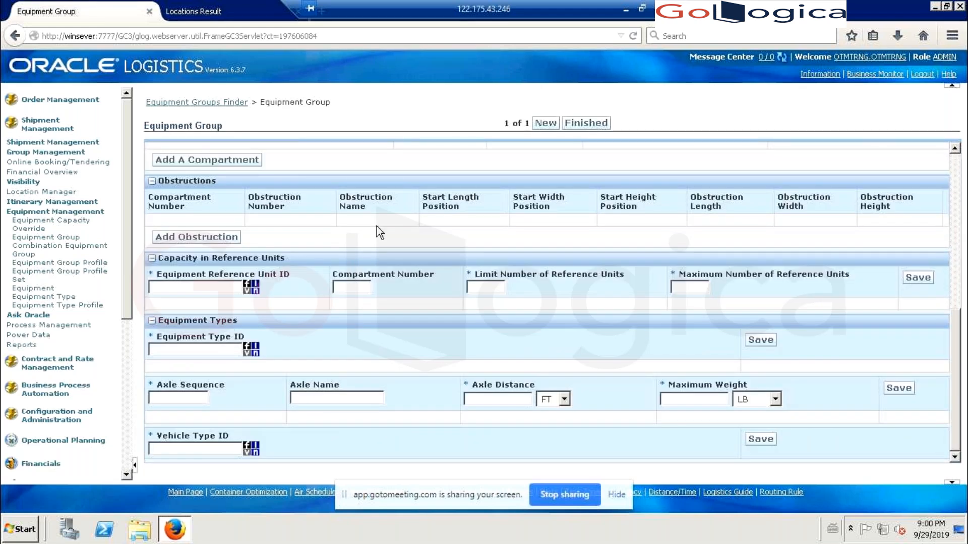
scroll(379, 232, "up", 6)
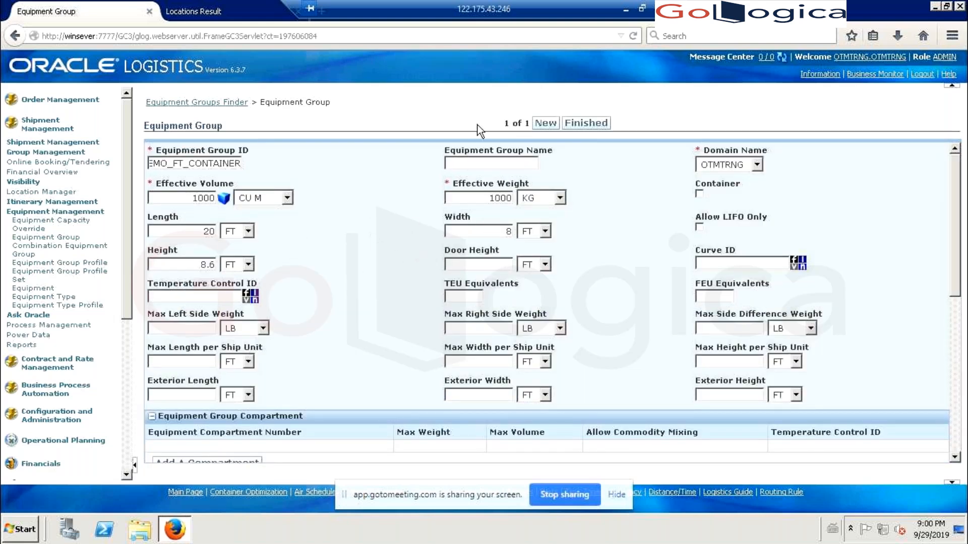
left_click(589, 125)
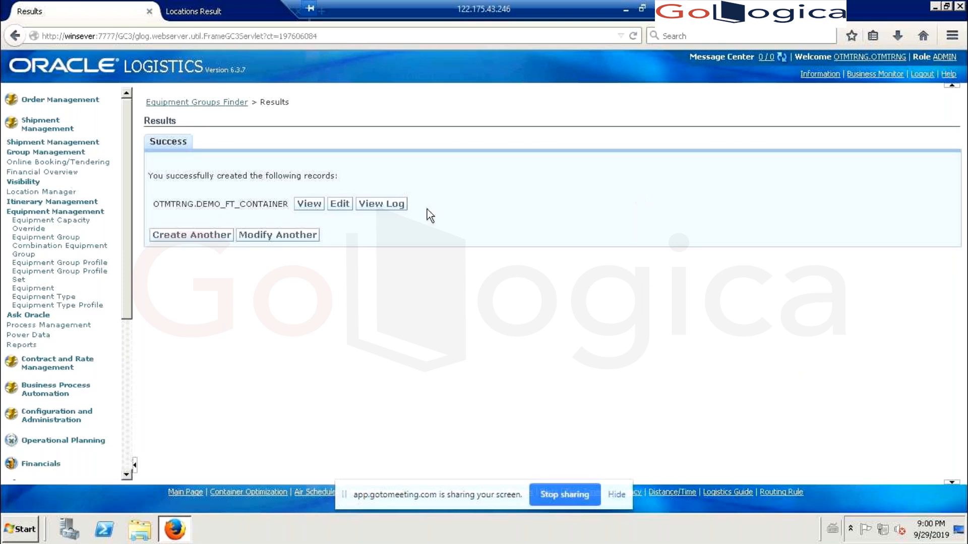
key("ctrl+a")
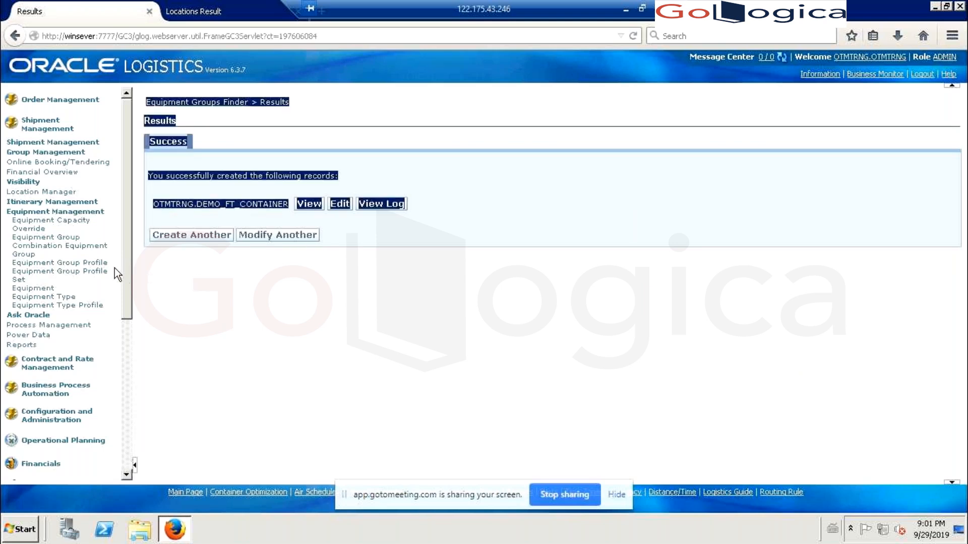
Start a new equipment group profile with the ID DEMO_20FT_CONTAINER_GROUP
left_click(87, 263)
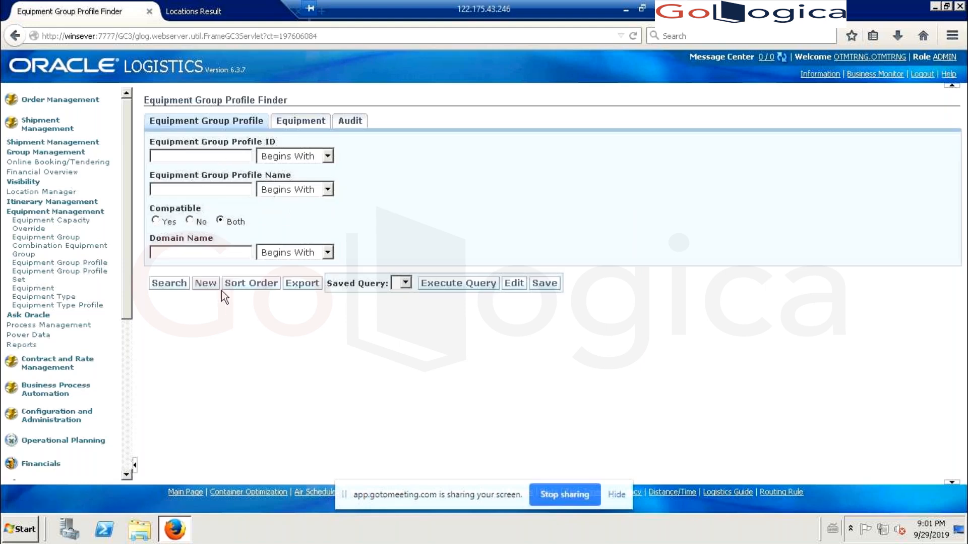
left_click(207, 283)
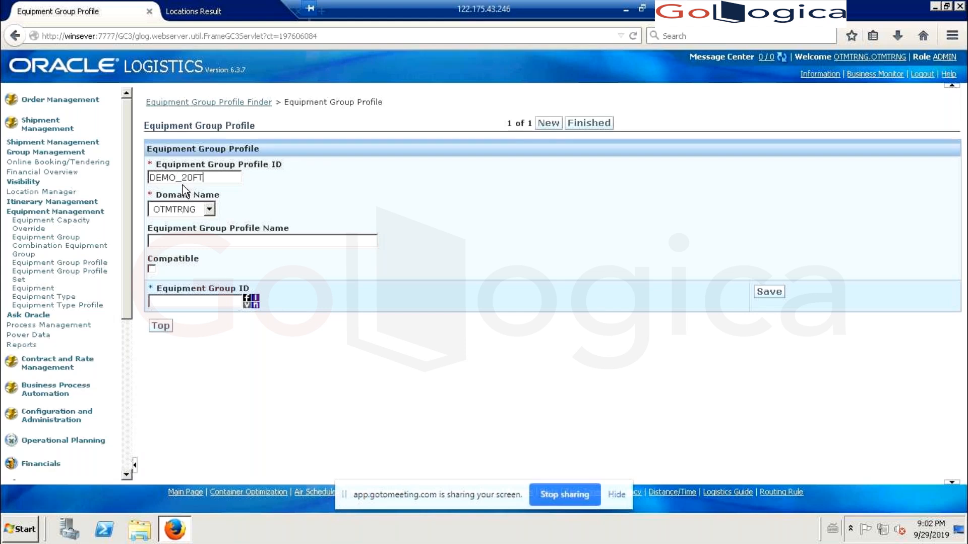
type("_CONTAINER_GROUP")
Add the equipment group DEMO_FT_CONTAINER to the profile and finish the profile record
left_click(218, 303)
type("EQUIP")
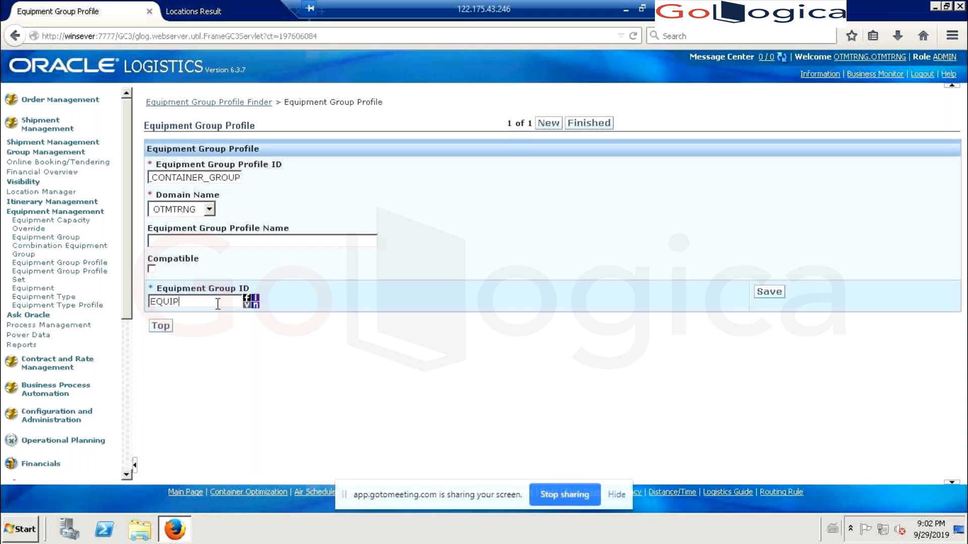
type("MENT_")
key("ctrl+a")
key("BackSpace")
type("DEMO_")
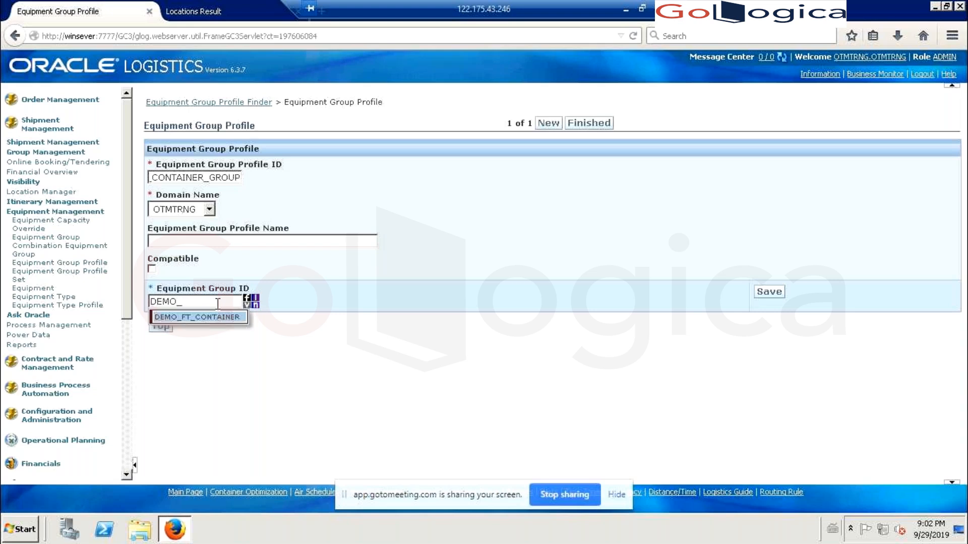
left_click(212, 318)
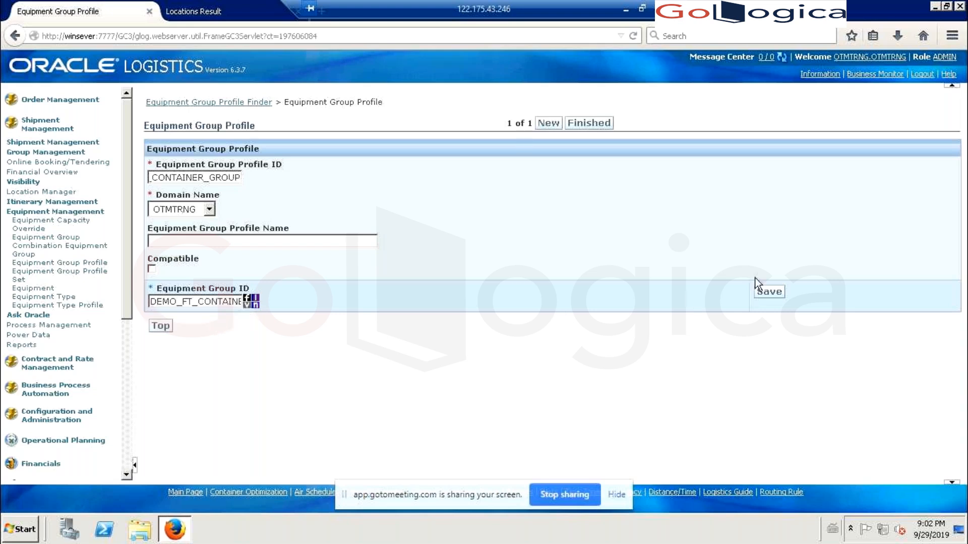
left_click(770, 292)
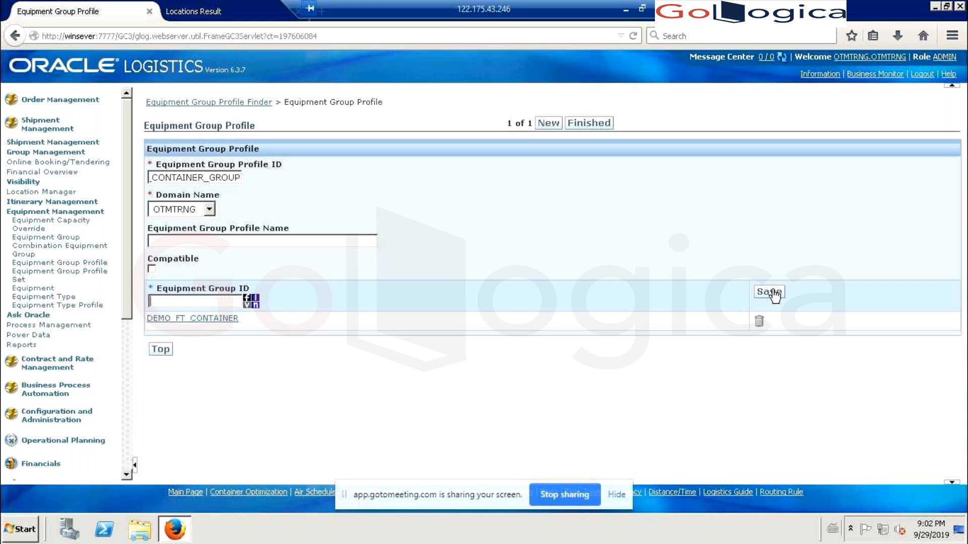
left_click(587, 123)
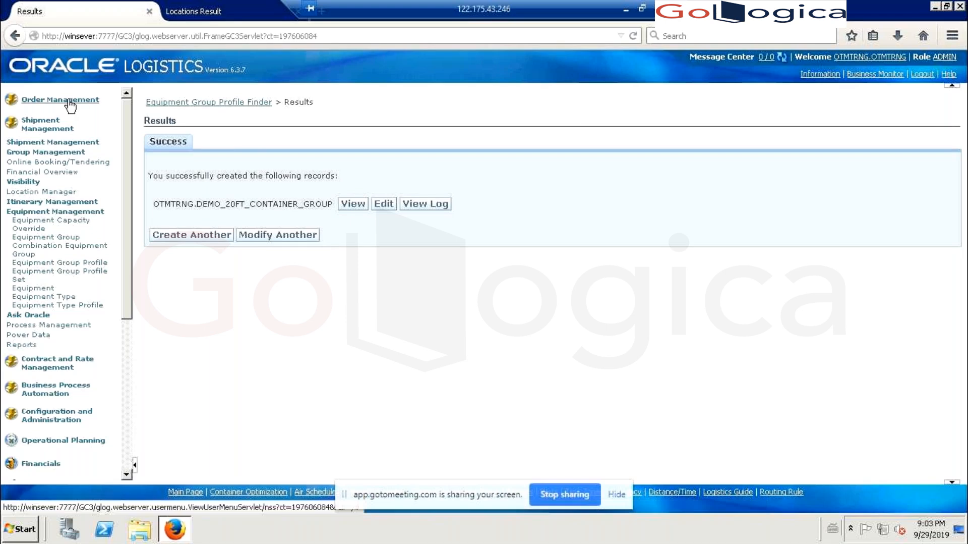
Start a new service provider record under contract and rate management with the ID DEMO_DHL
left_click(49, 127)
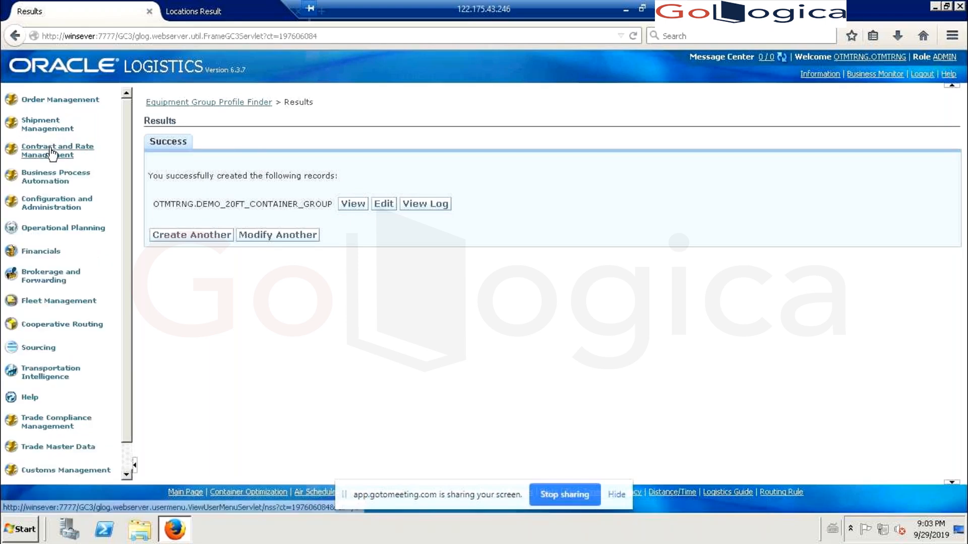
left_click(50, 150)
left_click(53, 171)
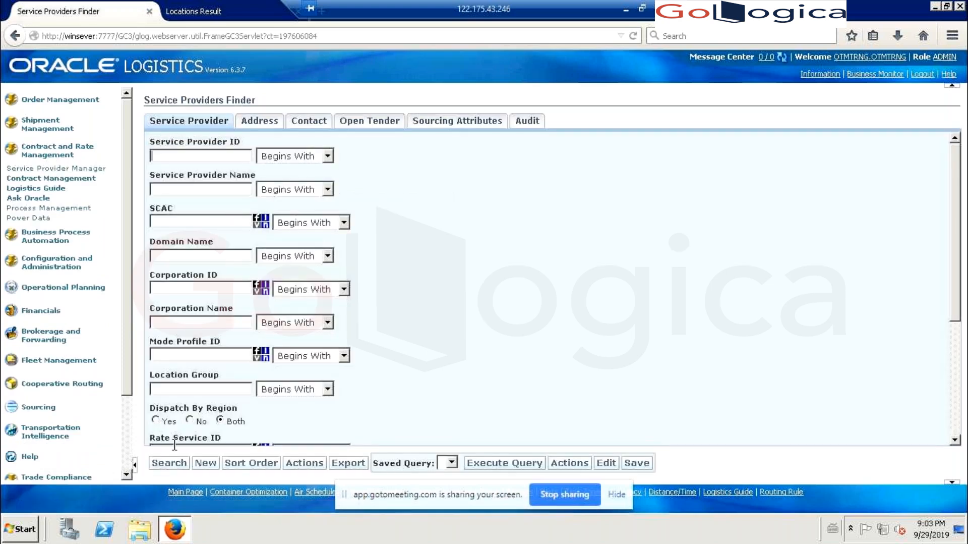
left_click(203, 463)
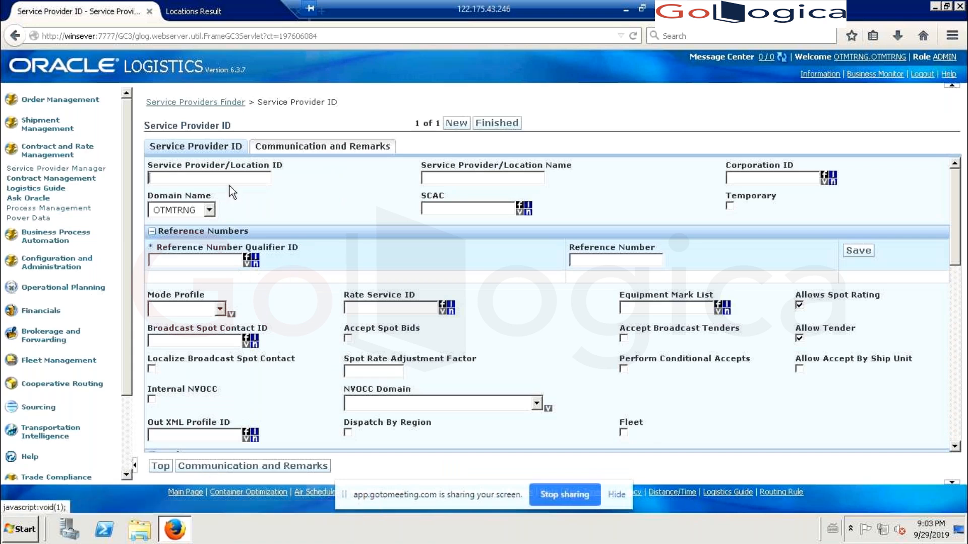
left_click(229, 181)
type("DEMO")
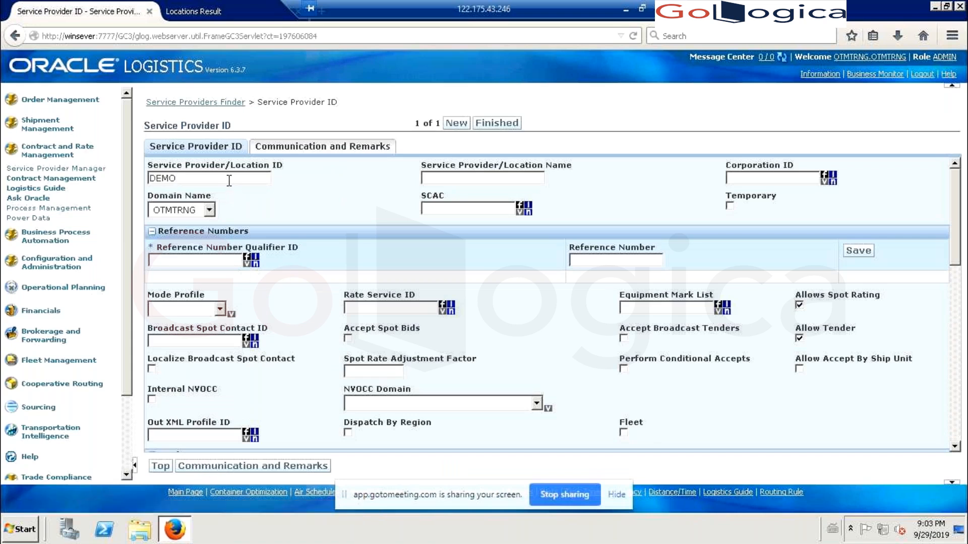
type("_DHL")
Assign the corporation DEMO_CORP and the mode profile TL to the service provider
left_click(762, 177)
type("DEMO_CORP")
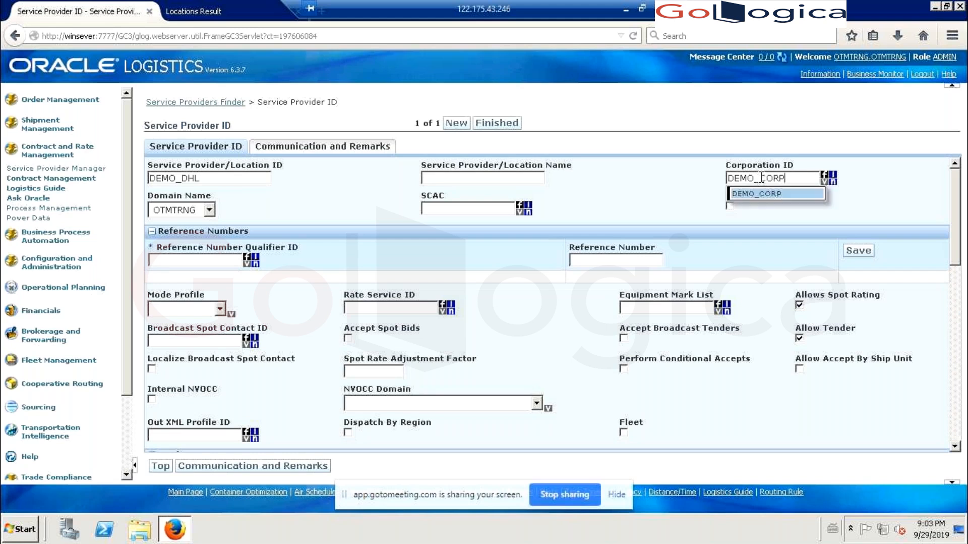
left_click(780, 192)
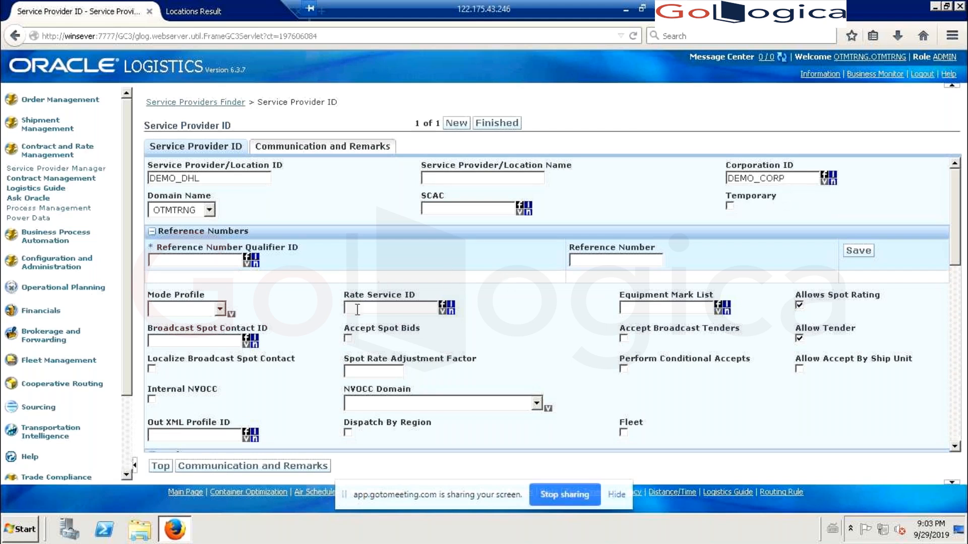
left_click(200, 314)
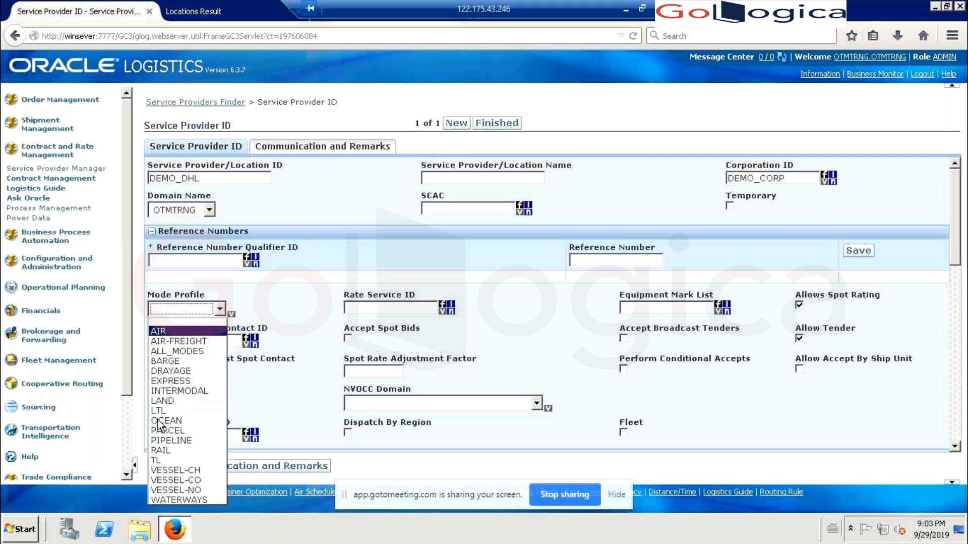
left_click(162, 460)
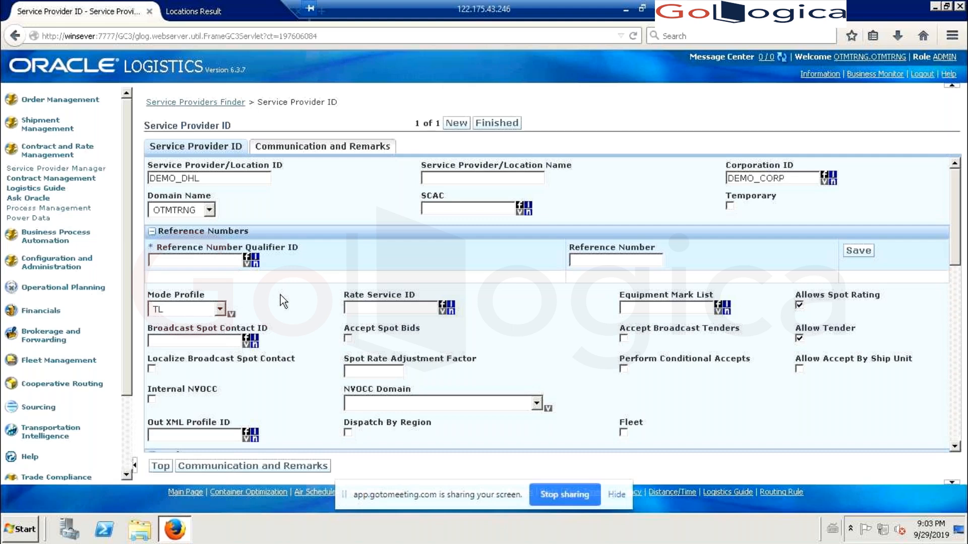
Set the service provider's city to BANGALORE and its country code to IND
scroll(282, 301, "down", 10)
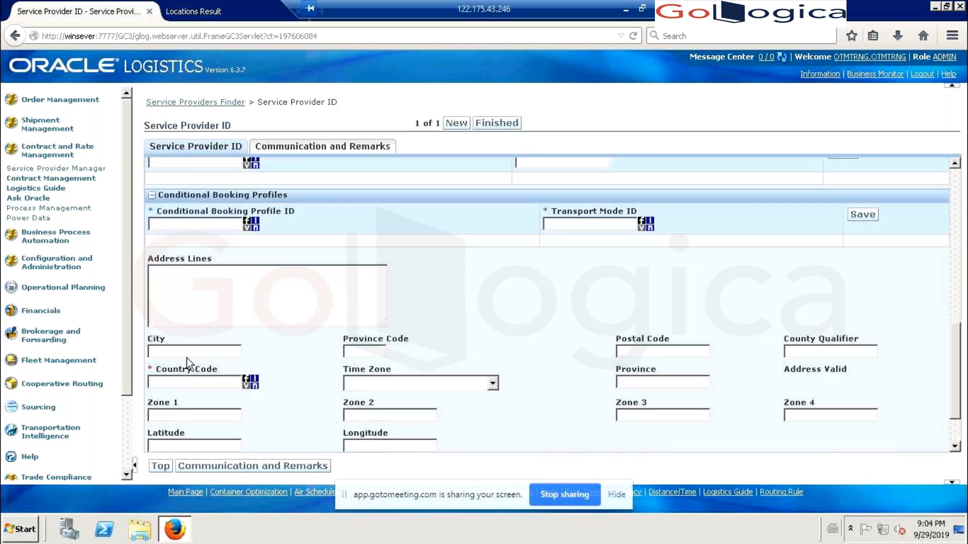
left_click(188, 355)
type("BANGALORE")
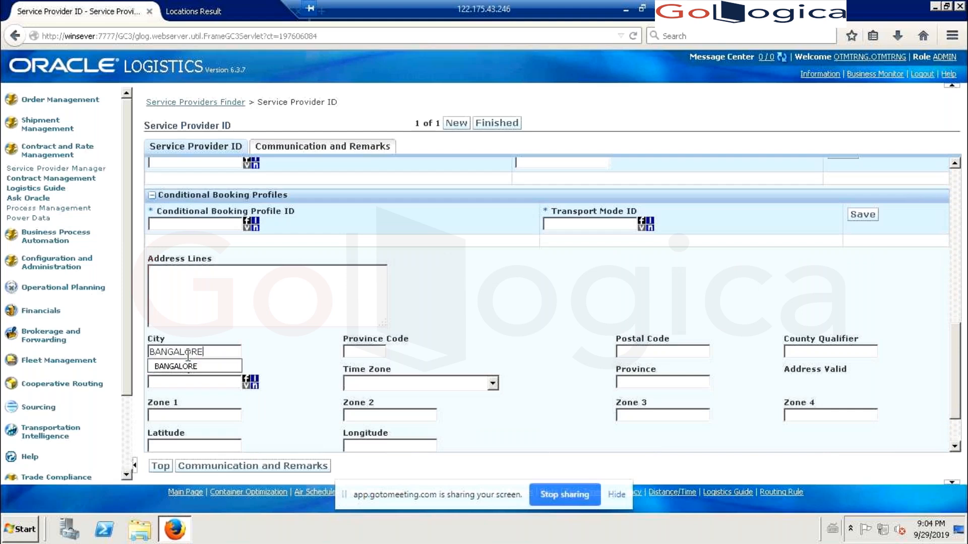
left_click(199, 366)
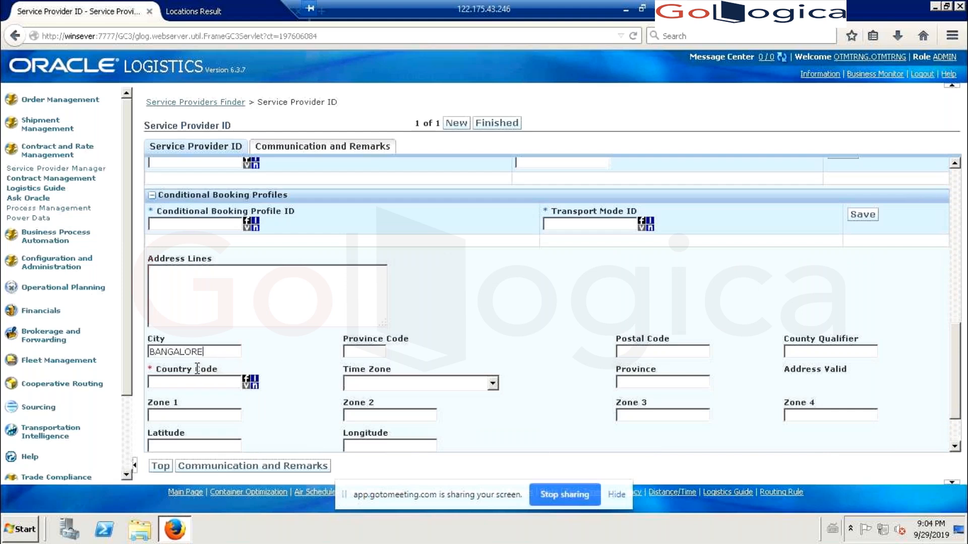
left_click(187, 381)
type("IND")
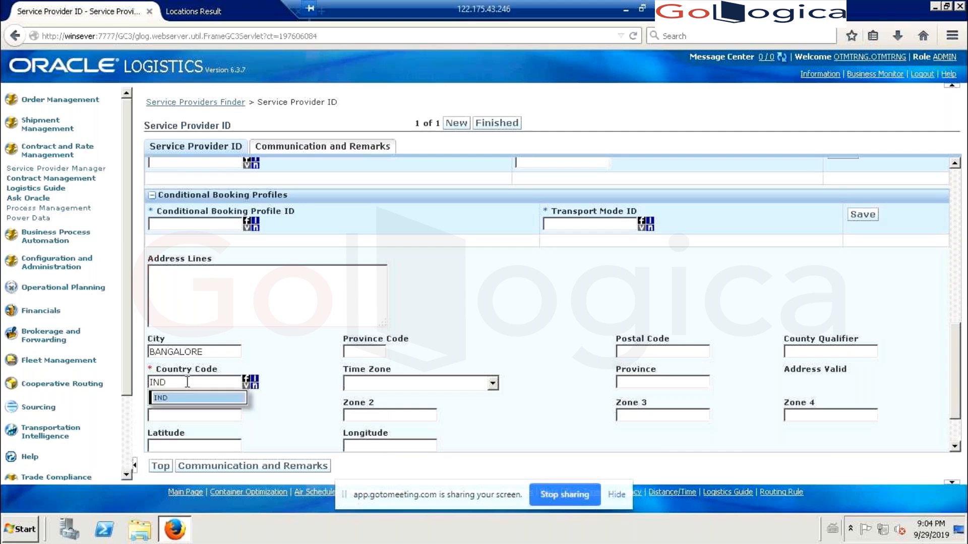
left_click(179, 398)
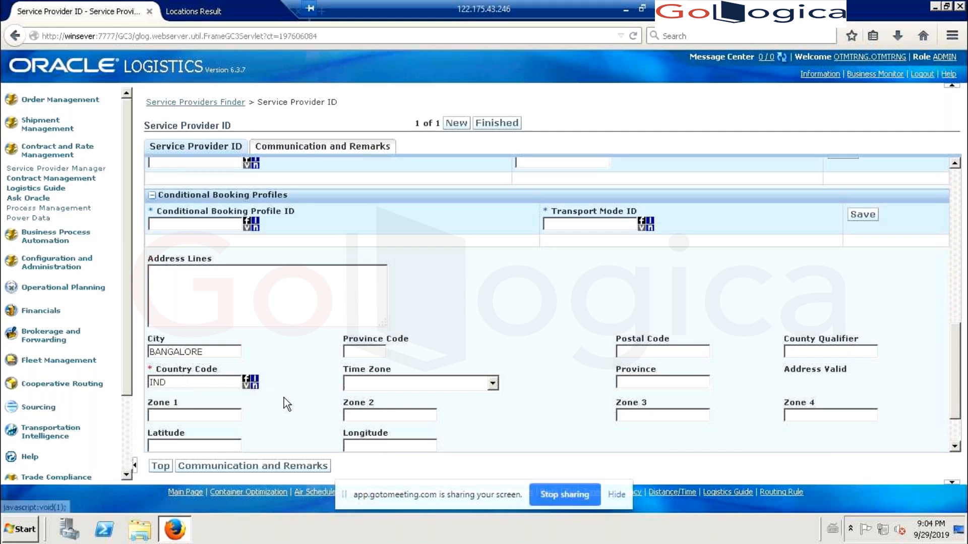
scroll(288, 404, "up", 1)
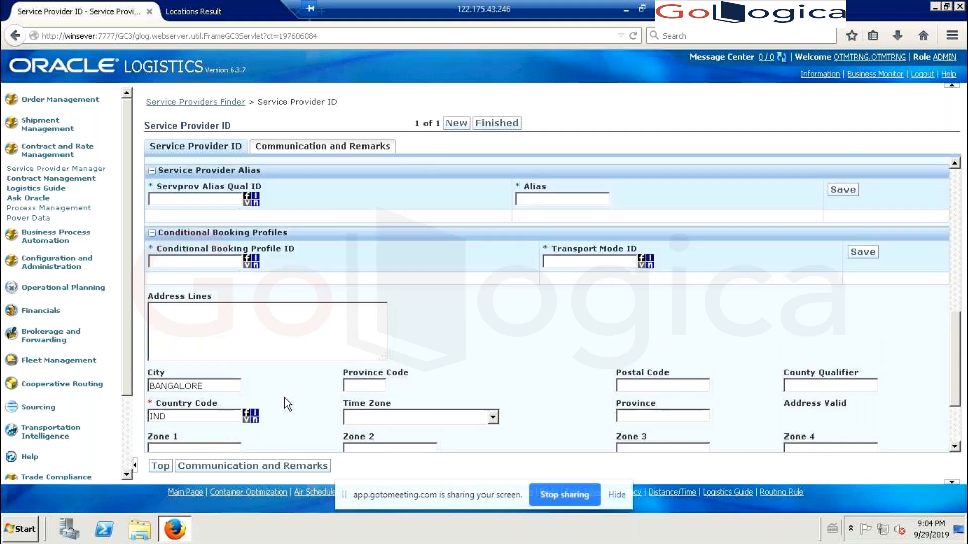
scroll(288, 404, "down", 3)
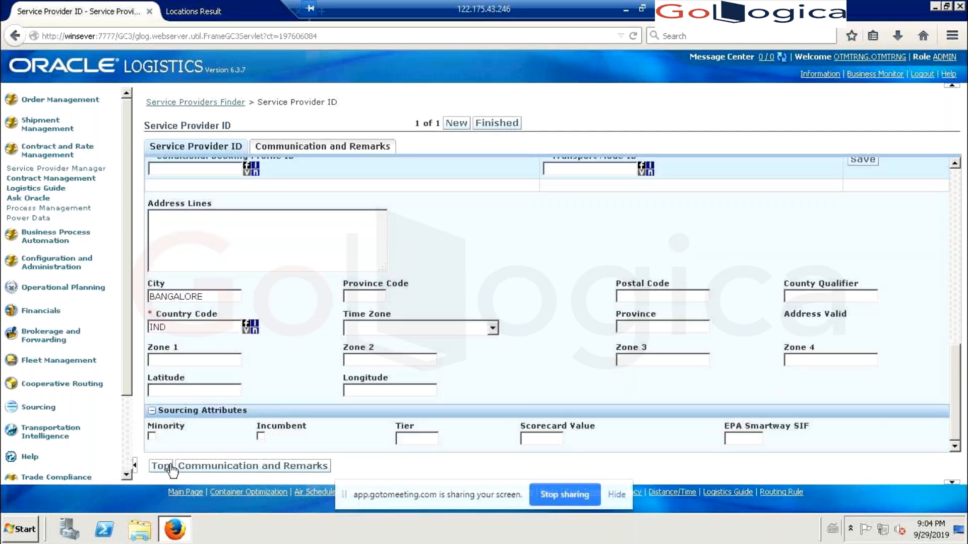
Enter the primary contact's e-mail address in the service provider's communication details and finish the record
left_click(222, 468)
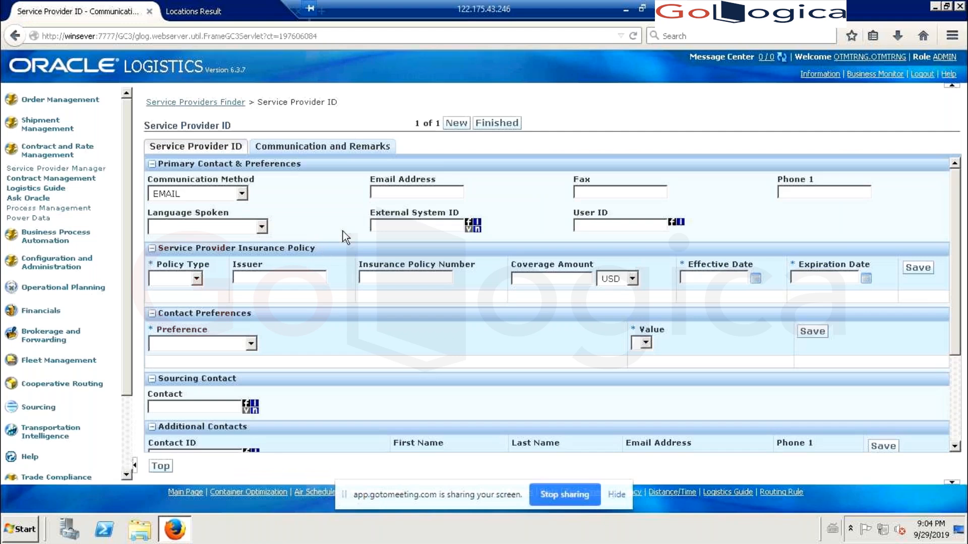
left_click(396, 198)
type("DEMO_")
key("BackSpace")
type("@XYZ.COM")
left_click(499, 127)
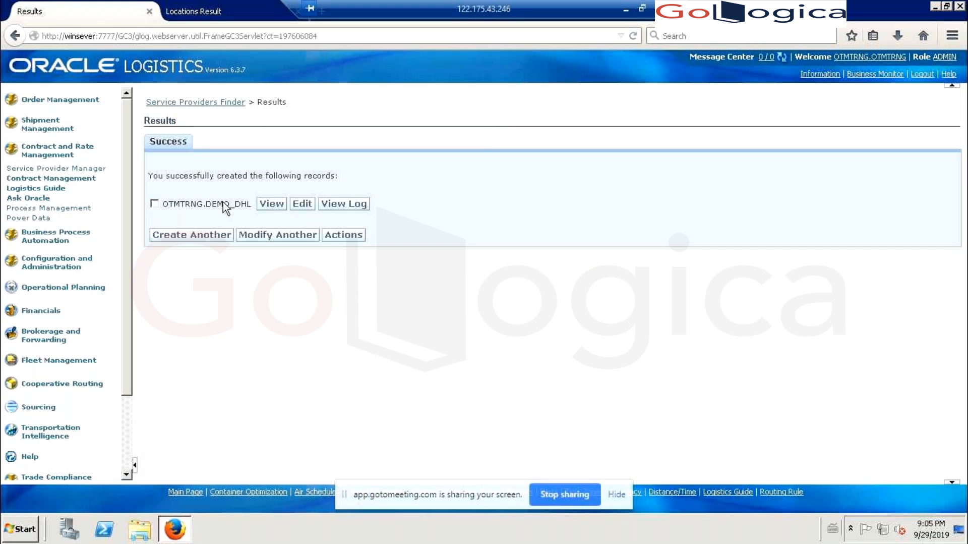
left_click(45, 266)
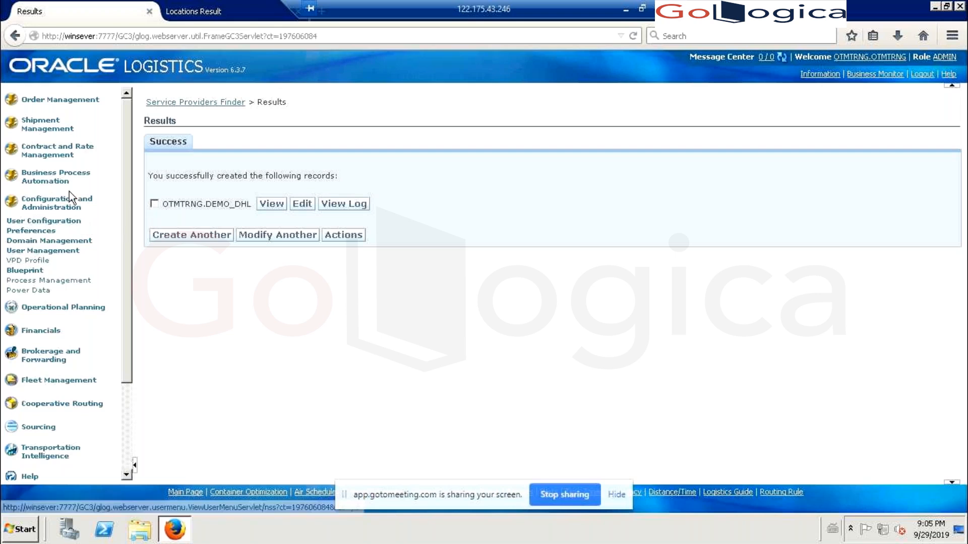
left_click(64, 204)
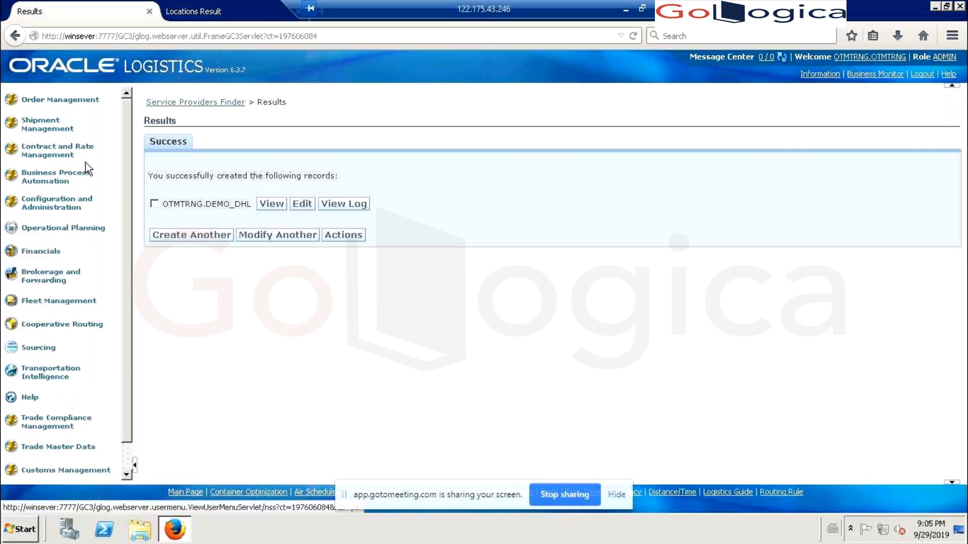
Switch from the remote desktop session to the OTM Training Material D1 presentation in PowerPoint
left_click(626, 14)
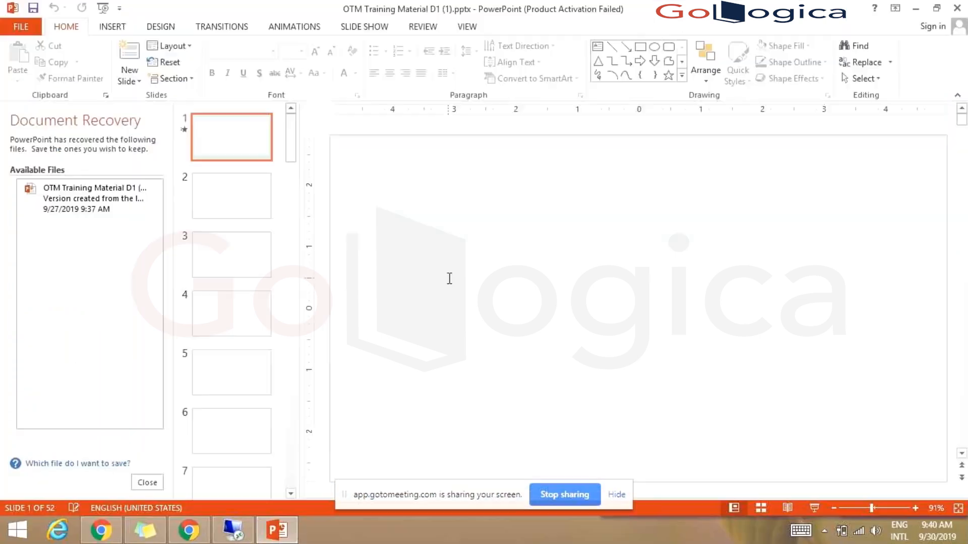
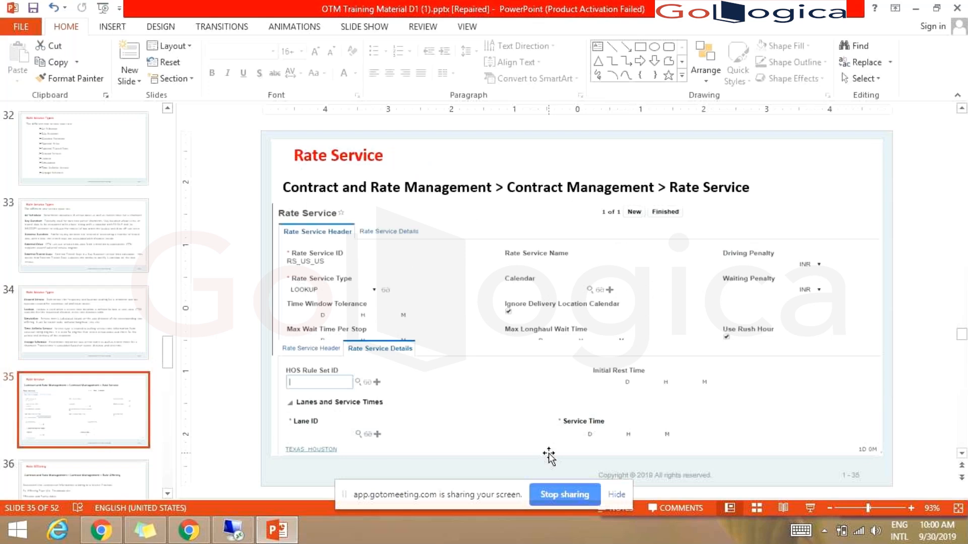
Review the Rate Service slide and the Rate Offering slide that follows it in the training presentation
scroll(449, 323, "down", 1)
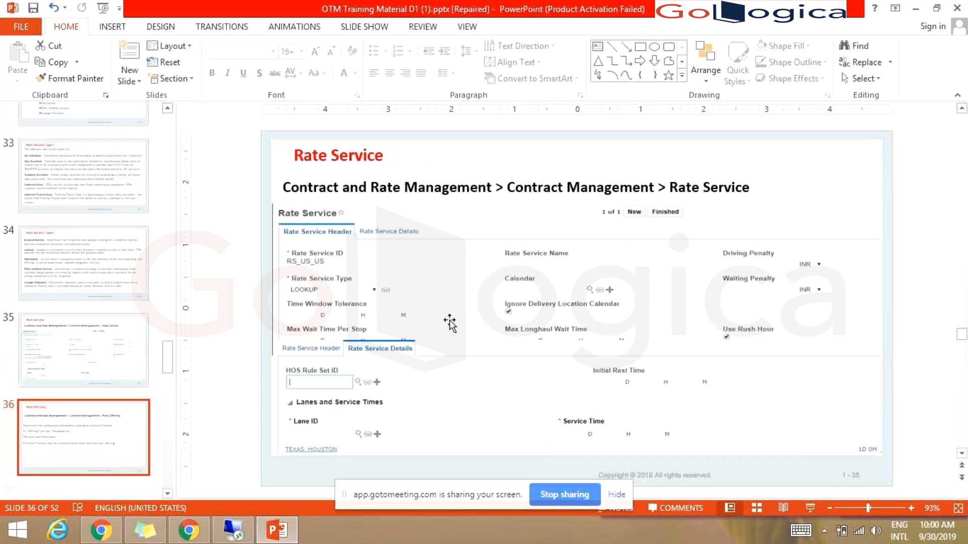
scroll(450, 321, "up", 1)
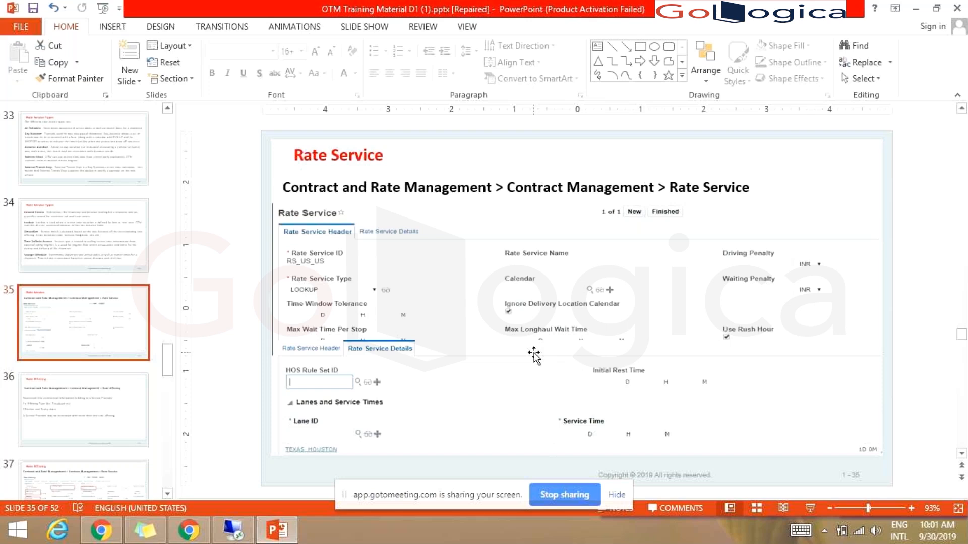
scroll(534, 354, "down", 1)
scroll(534, 355, "up", 1)
scroll(449, 322, "down", 1)
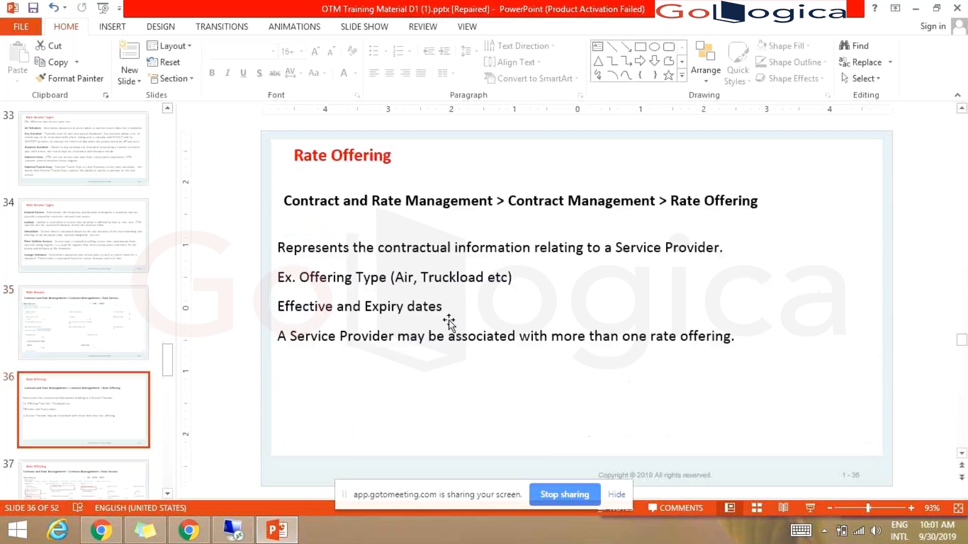
scroll(450, 320, "up", 1)
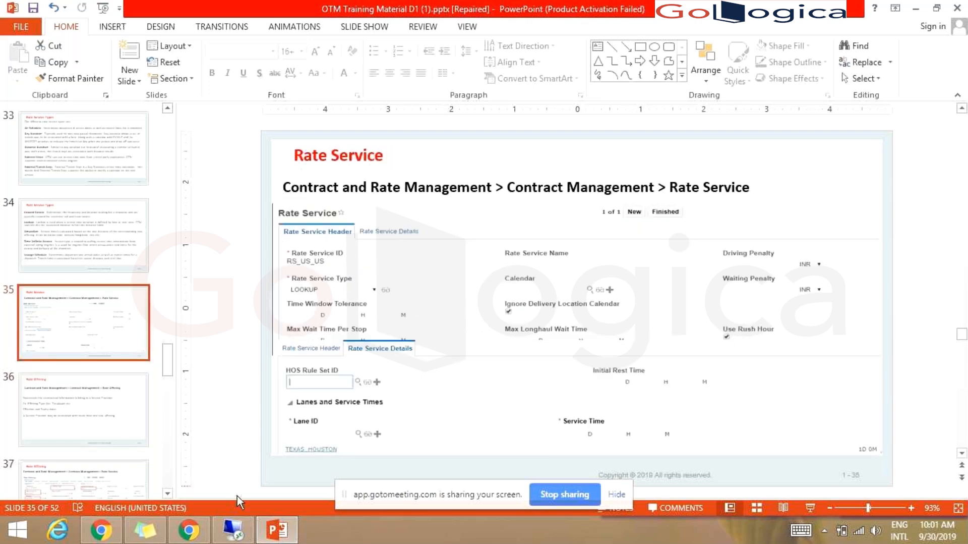
Cancel the remote desktop's reconnection attempt and switch back to the Oracle Logistics remote session
left_click(238, 530)
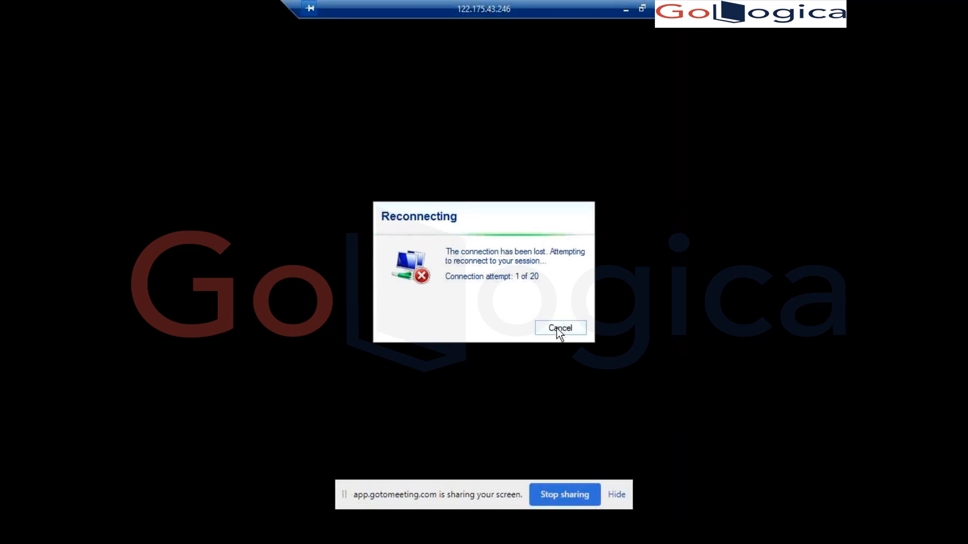
left_click(558, 328)
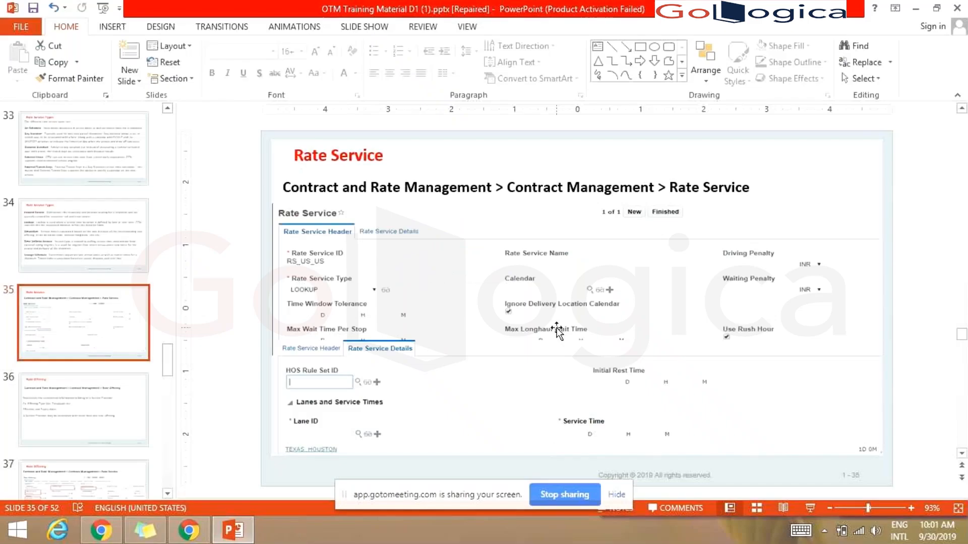
key("alt+r")
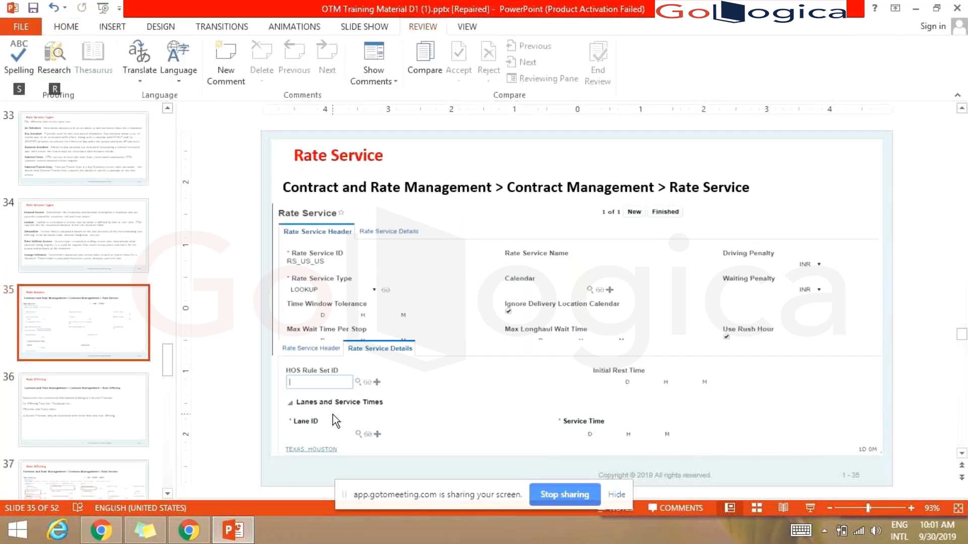
key("Escape")
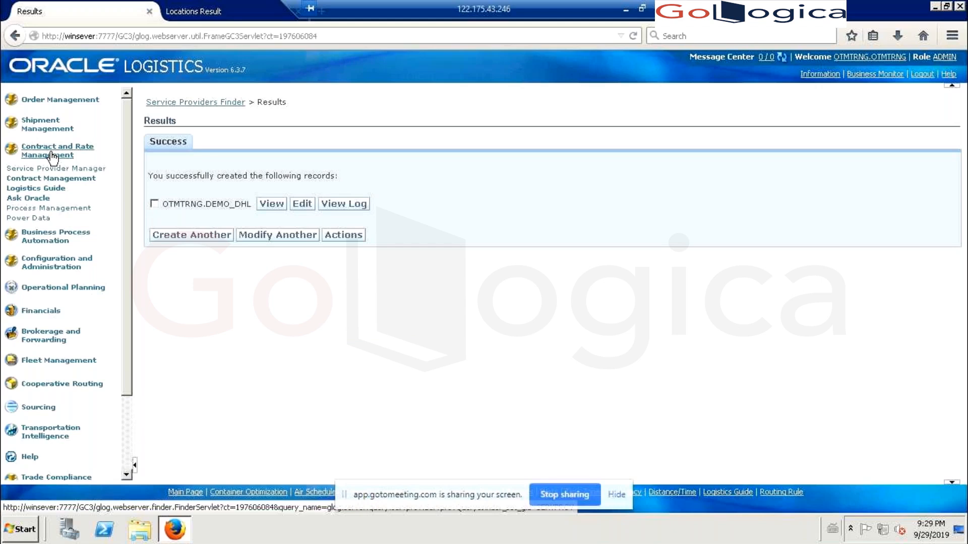
Start a new rate service in Contract Management with ID DIRECT_RATE_SERVICE and rate service type LOOKUP
left_click(47, 179)
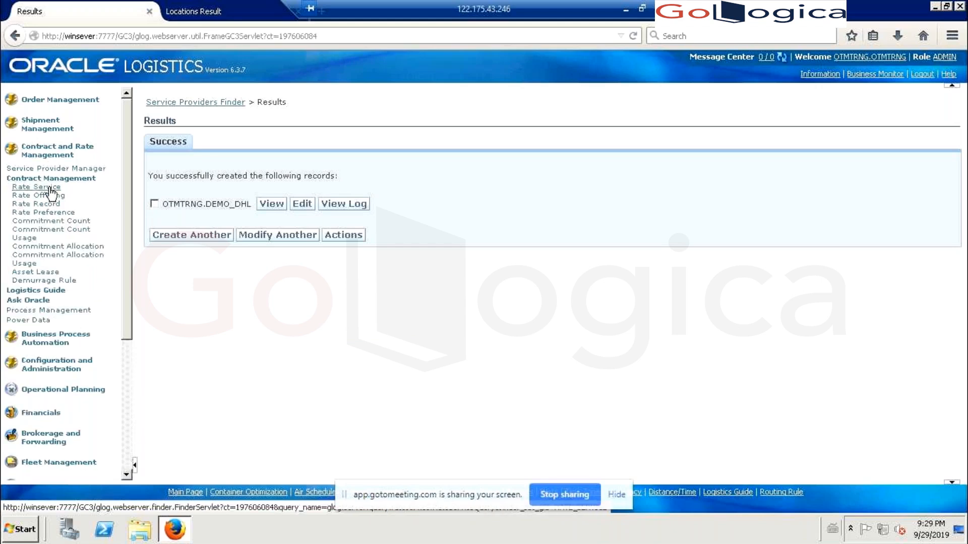
left_click(50, 187)
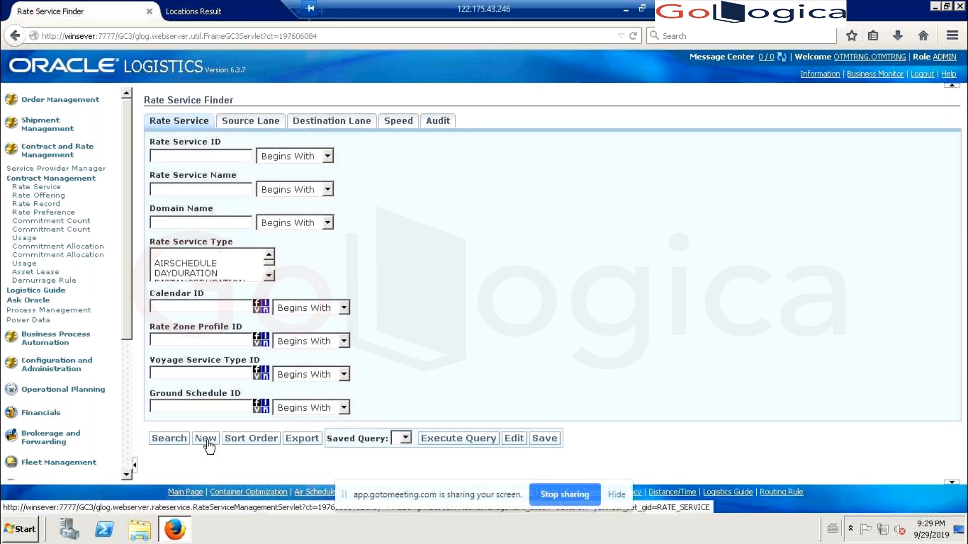
left_click(207, 438)
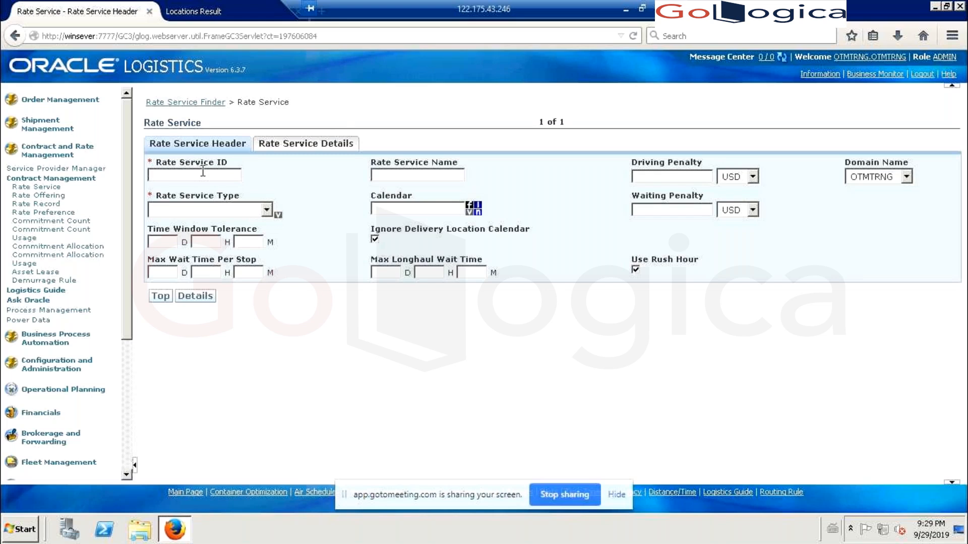
type("direct_rate_service")
left_click(312, 187)
left_click(257, 211)
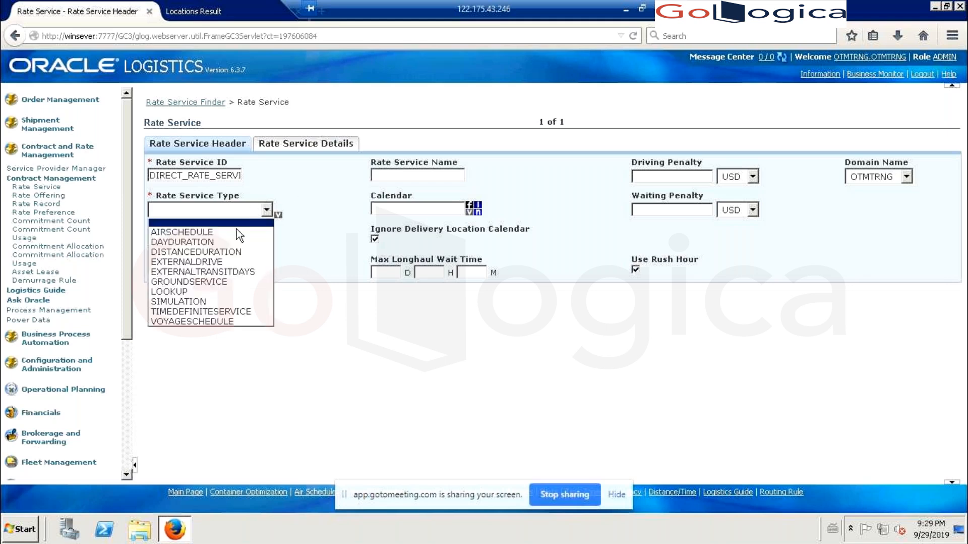
left_click(205, 292)
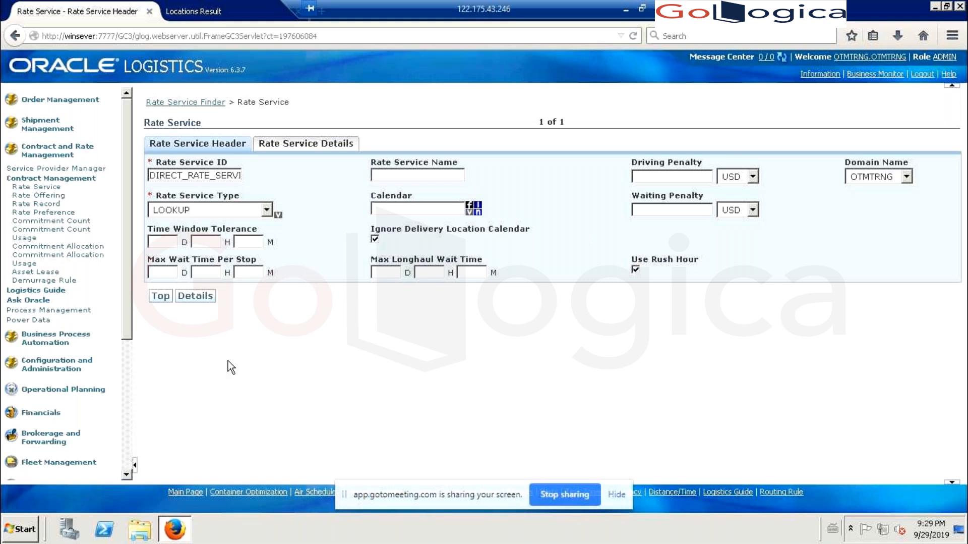
Start a new lane from the rate service's details and give it the ID DIRECT_LANE_BAN_CHN
left_click(208, 298)
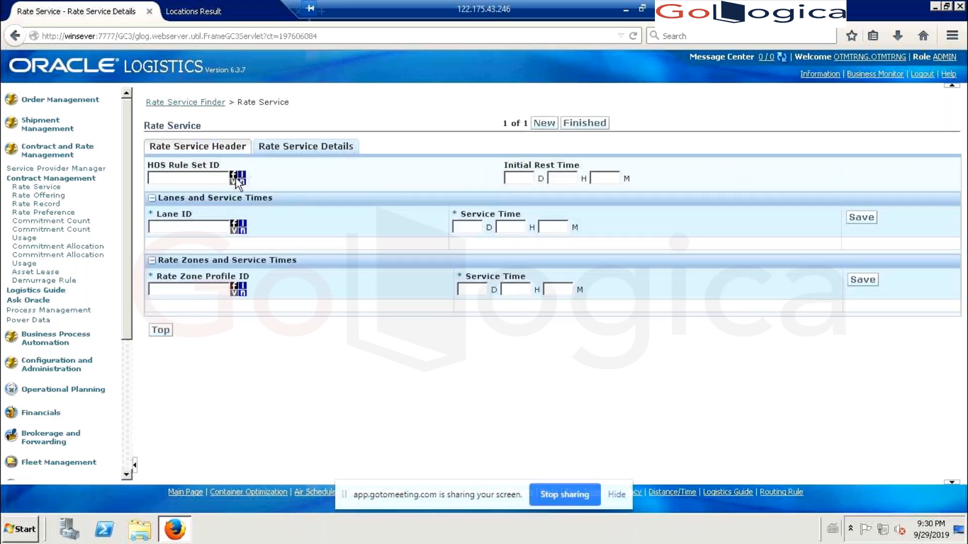
left_click(242, 230)
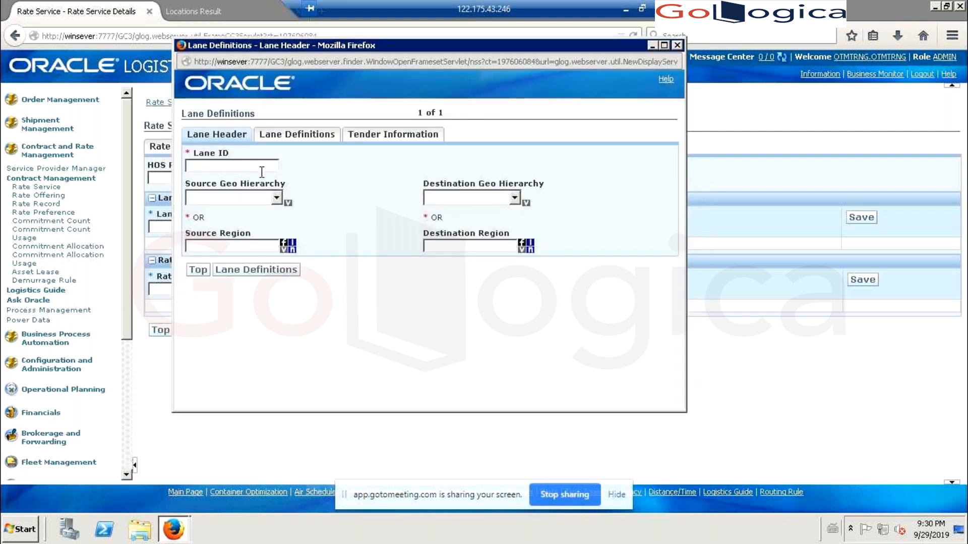
type("direct")
type("_")
type("lane_ban_ch")
type("n")
left_click(343, 205)
Set both the source and destination geo hierarchies of the lane to LOCATION
left_click(275, 198)
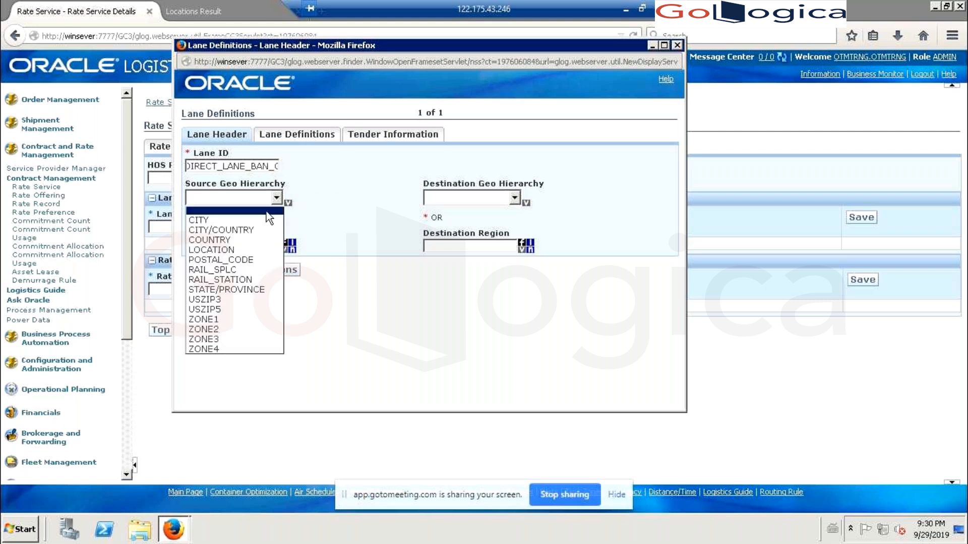
left_click(259, 249)
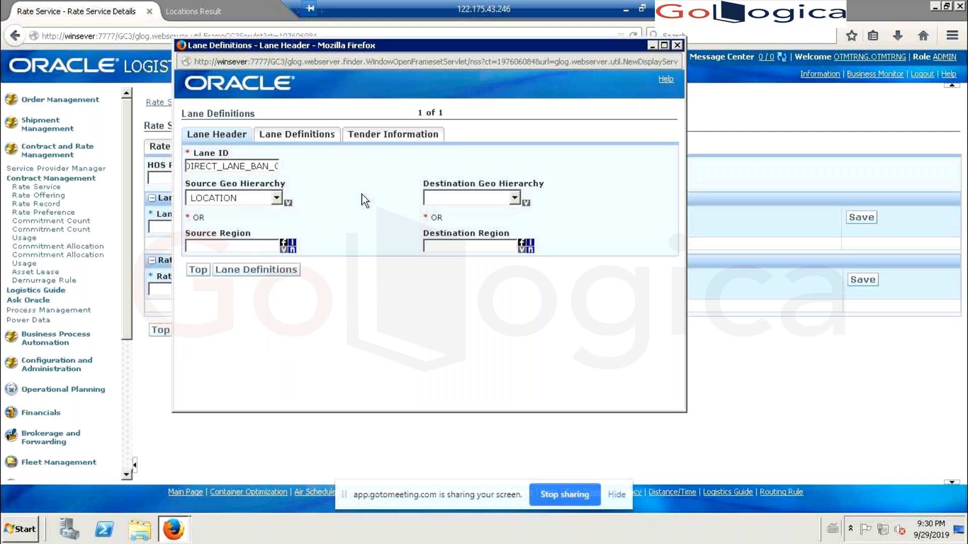
left_click(459, 200)
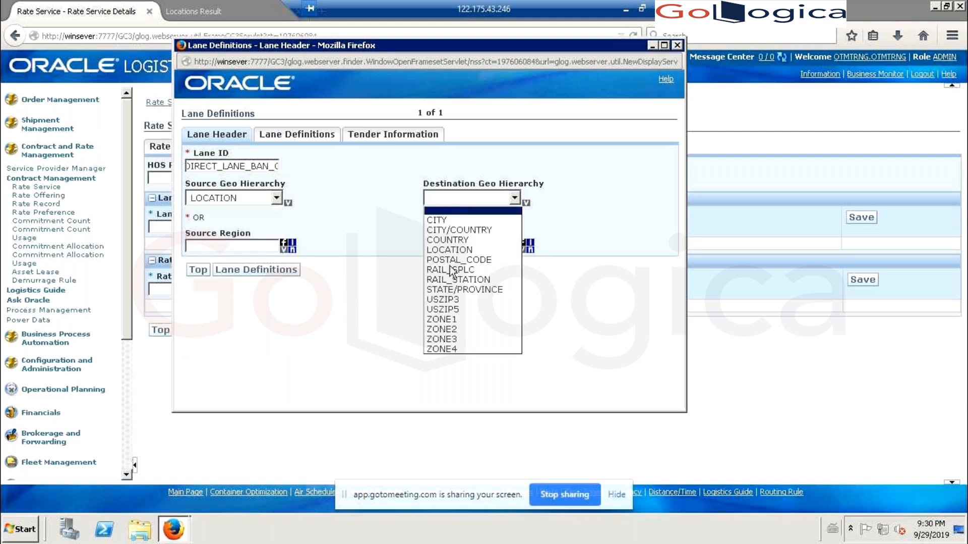
left_click(458, 252)
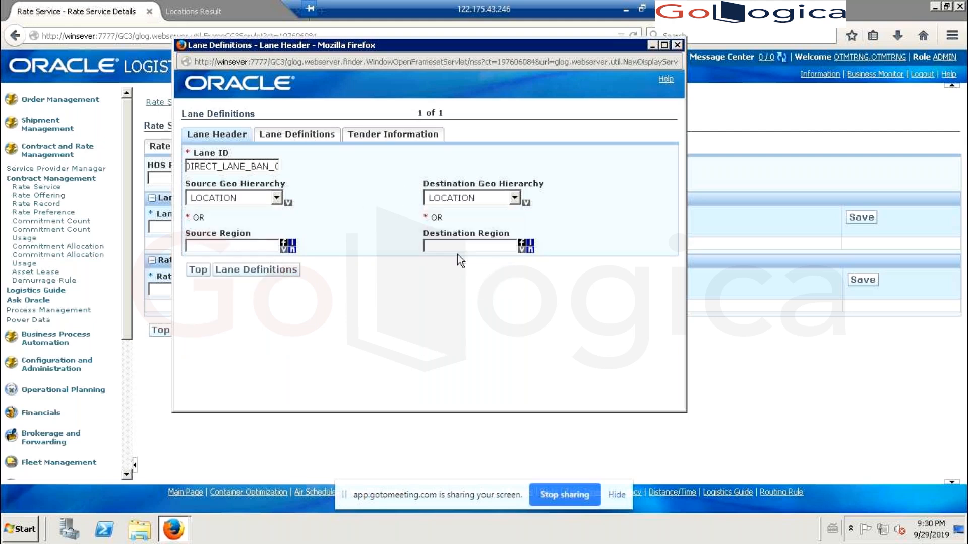
Define the lane's source location as BANGALORE and its destination location as CHENNAI, and finish the lane
left_click(261, 273)
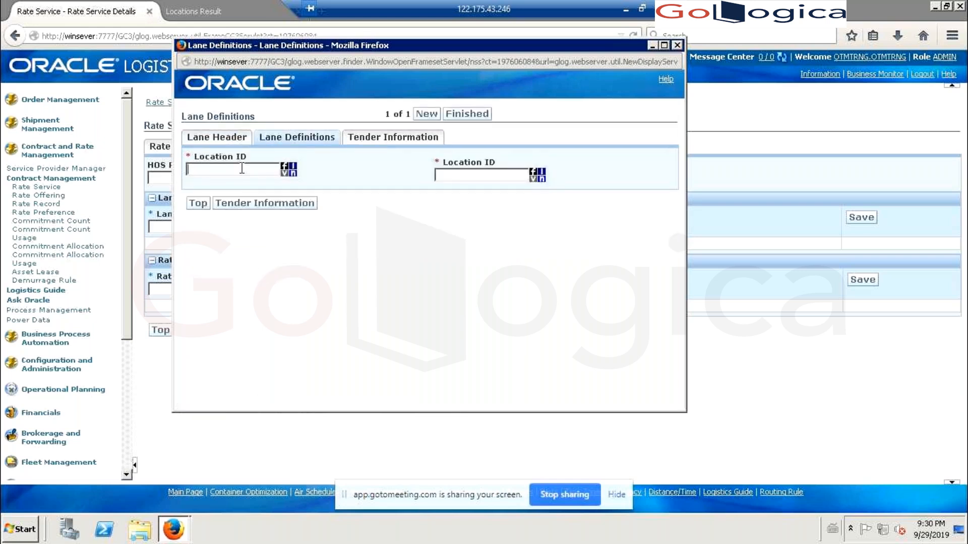
type("bANGA")
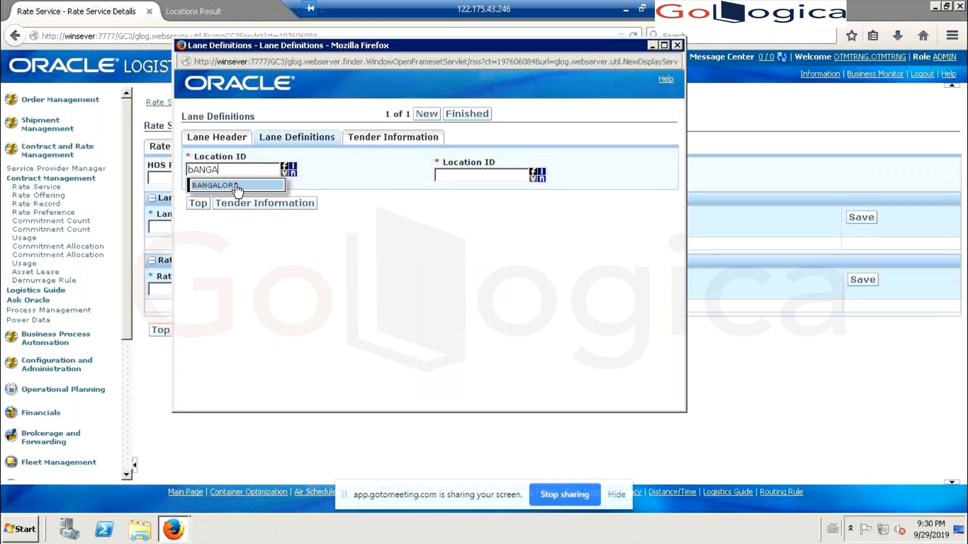
left_click(237, 185)
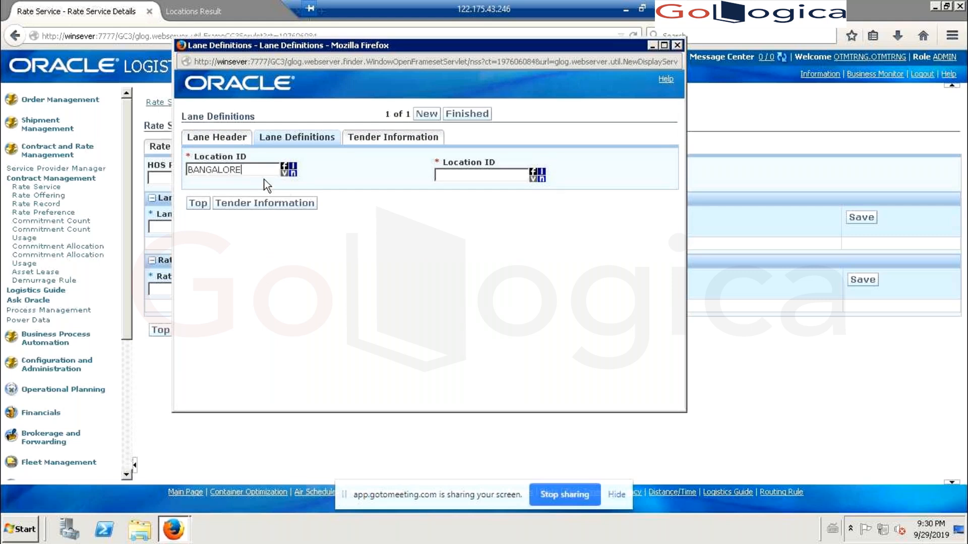
left_click(448, 174)
type("CHENNA")
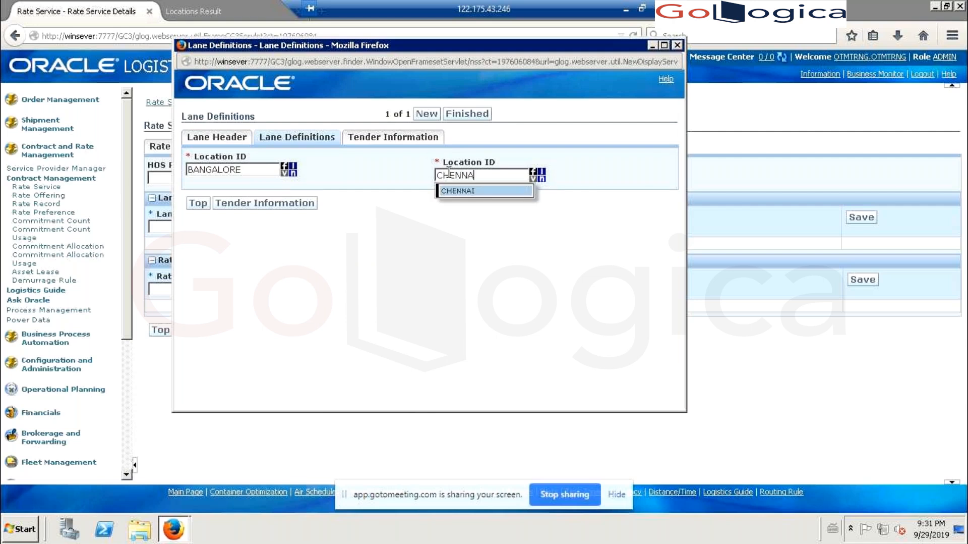
left_click(476, 192)
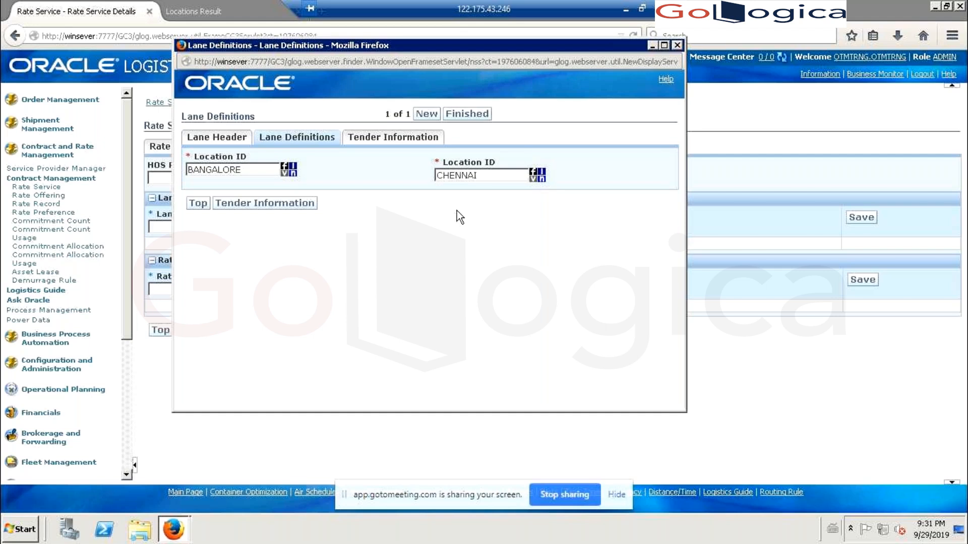
left_click(471, 113)
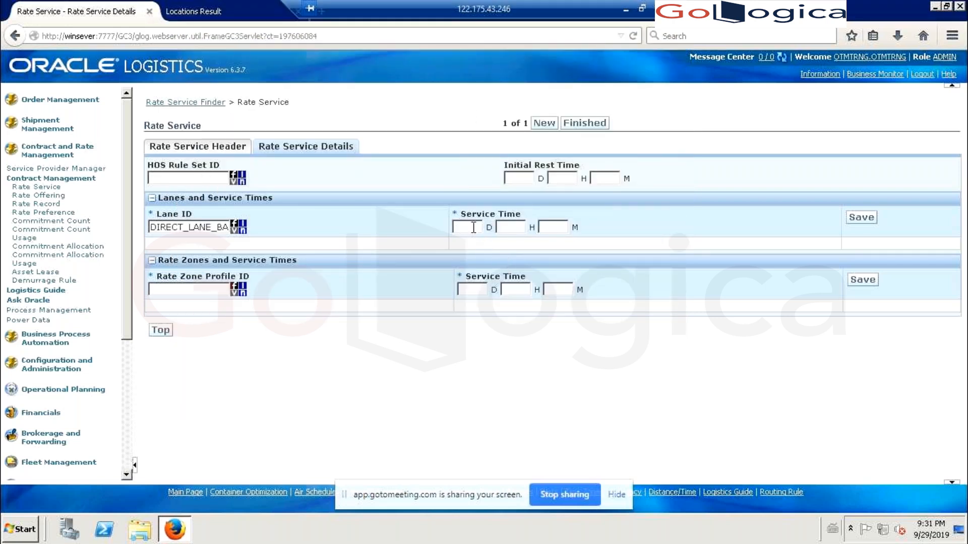
Save the lane with a service time of 1 day and finish the rate service record
left_click(858, 220)
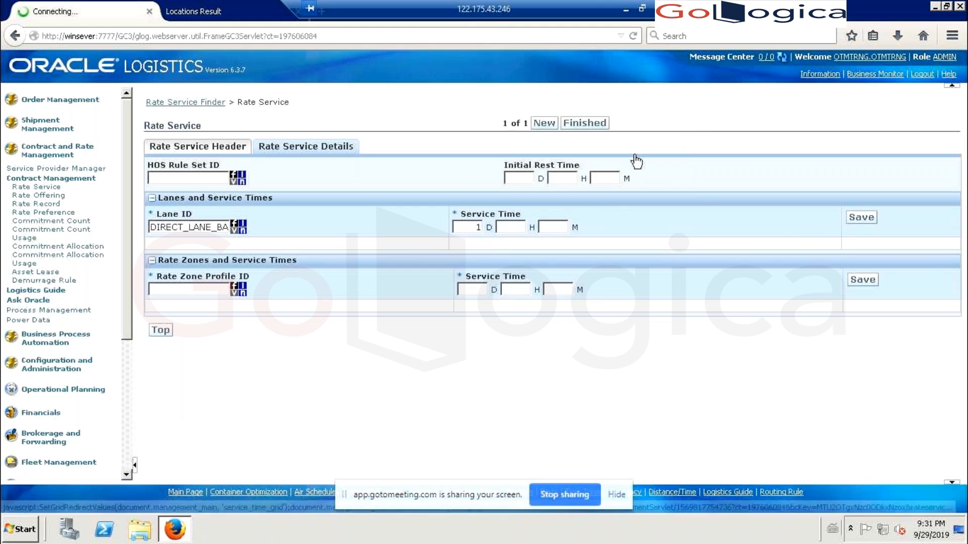
left_click(570, 123)
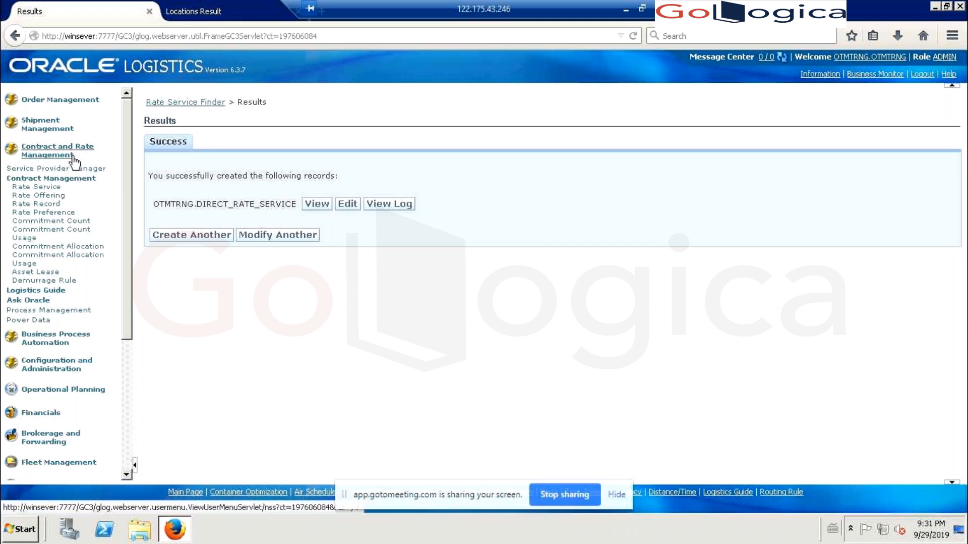
Start a new rate version from the Contracts power data and set its ID to DEMO_VERSION
left_click(42, 320)
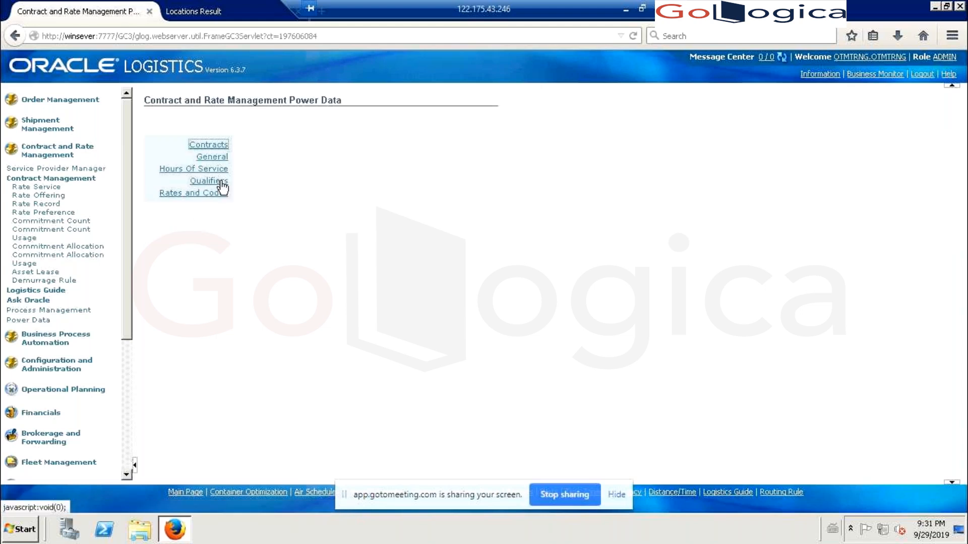
left_click(217, 150)
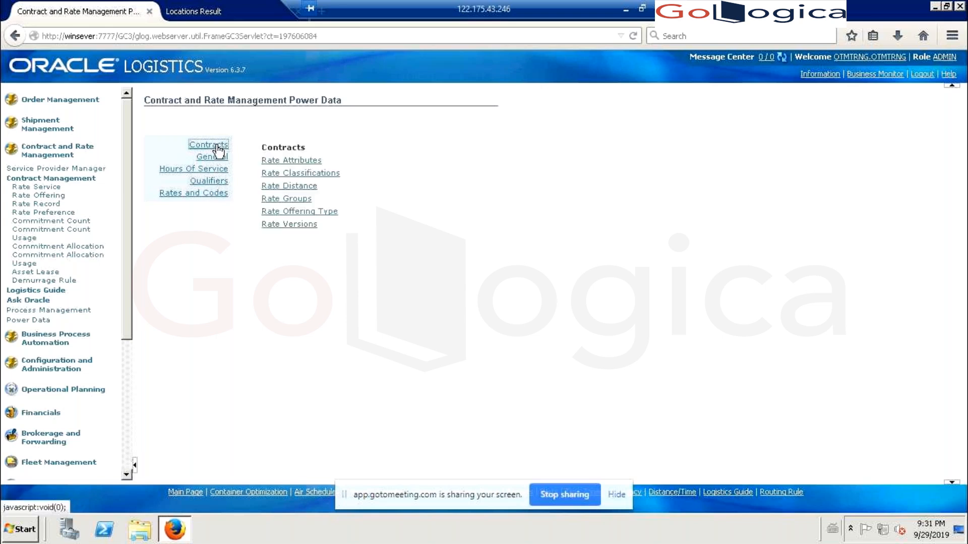
left_click(300, 227)
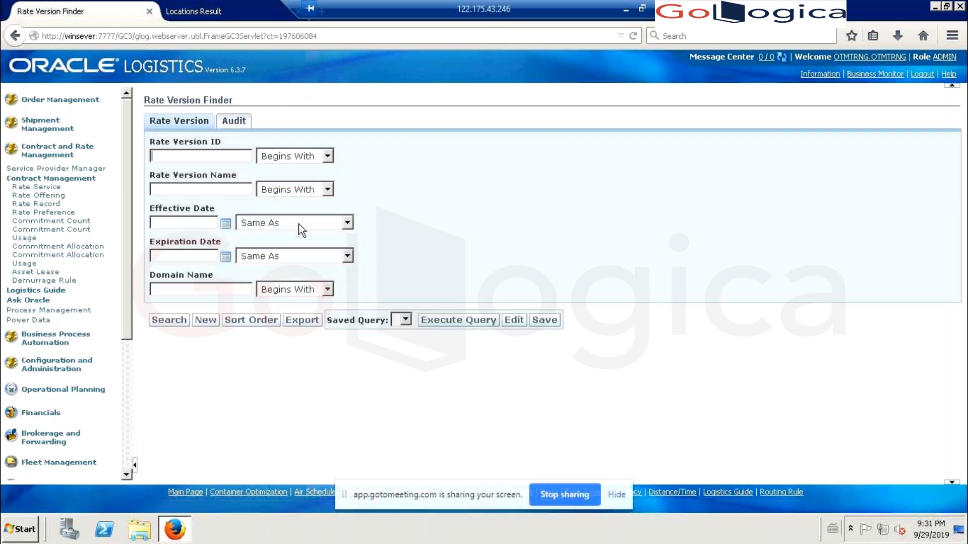
left_click(207, 321)
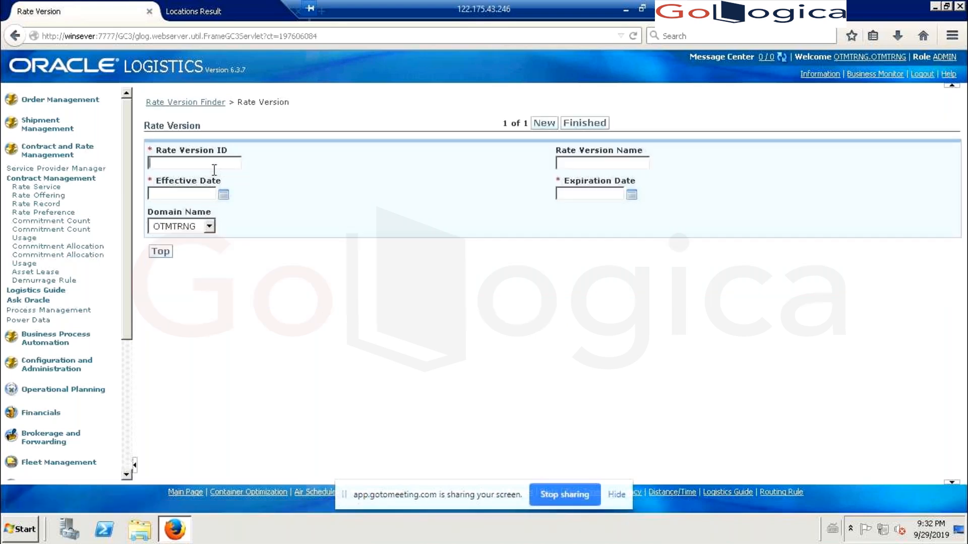
type("DEMO_VERSION")
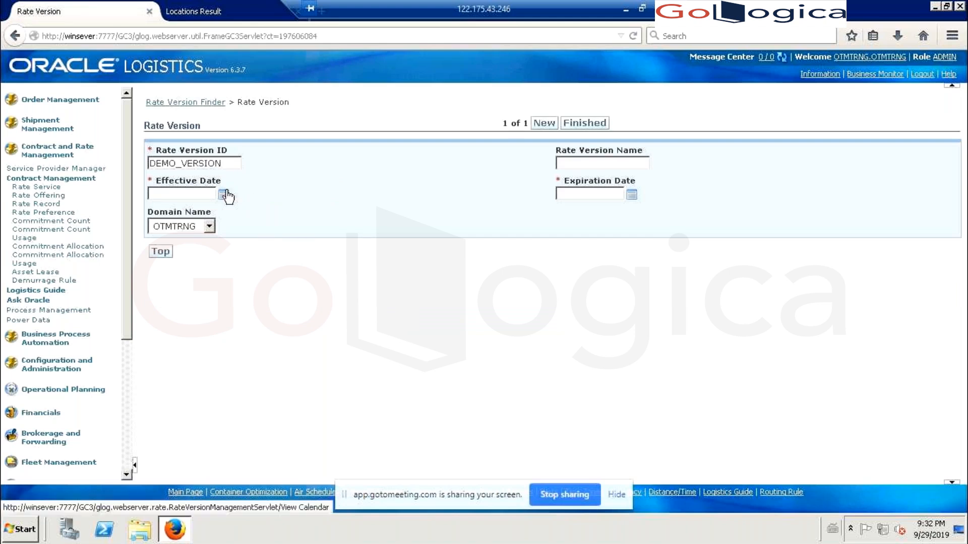
Set the rate version's effective date to 2019-09-23 and its expiration date to 2019-11-30, and finish the record
left_click(224, 195)
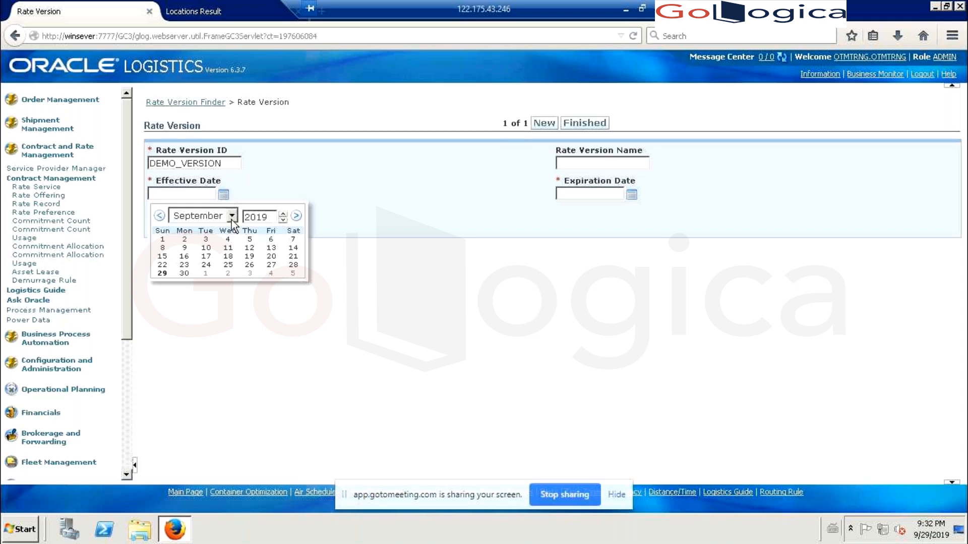
left_click(185, 264)
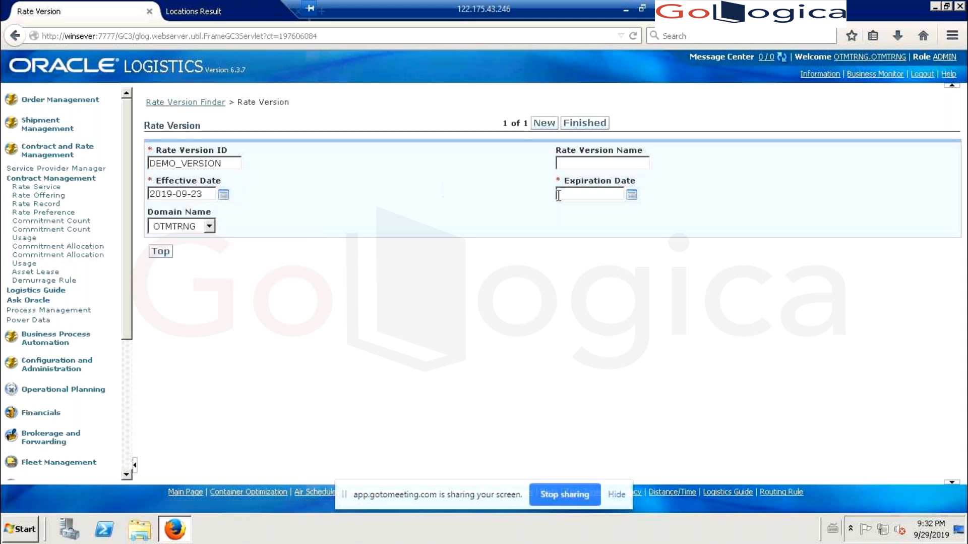
left_click(632, 195)
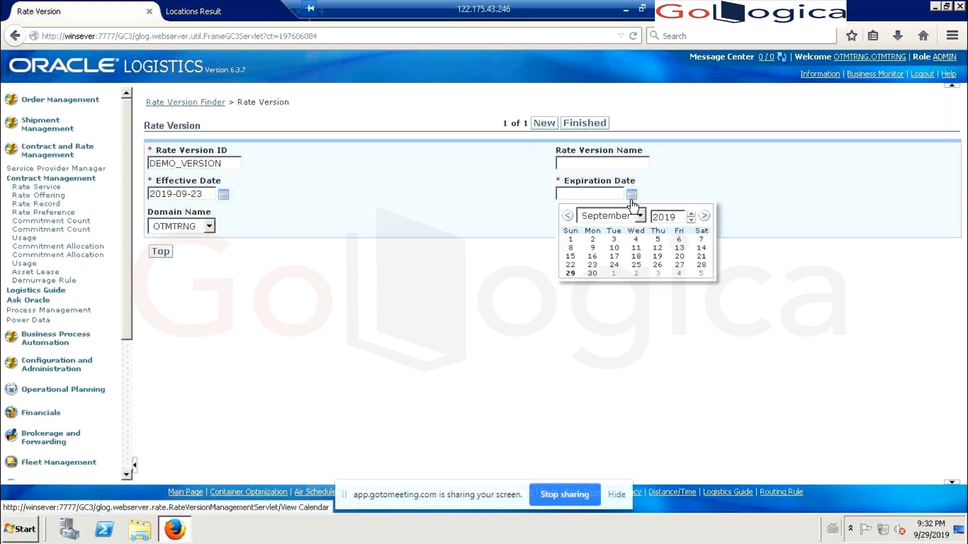
left_click(635, 217)
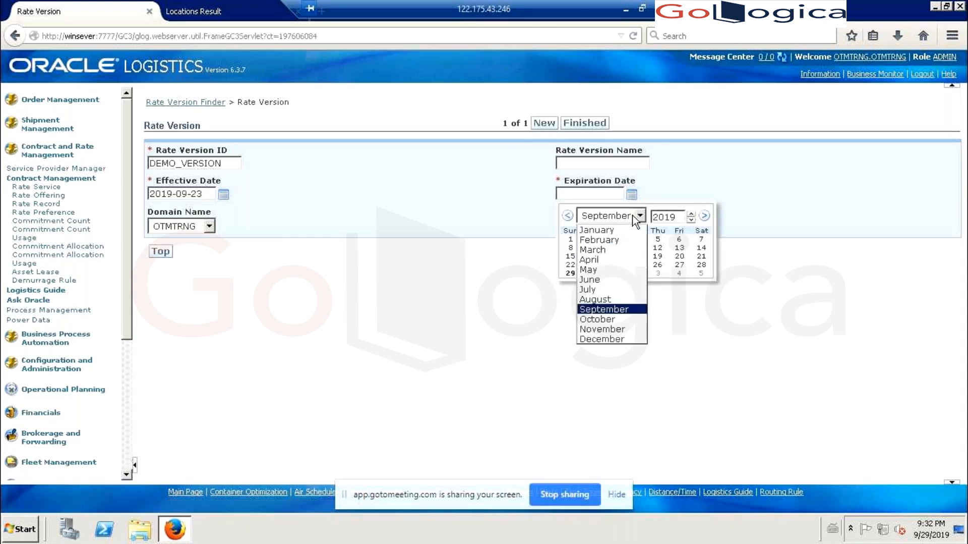
left_click(607, 329)
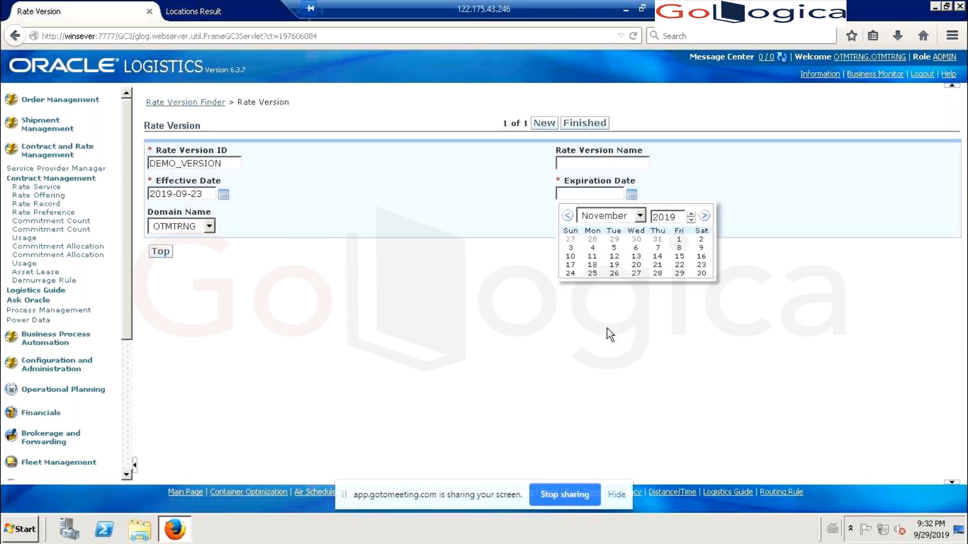
left_click(701, 274)
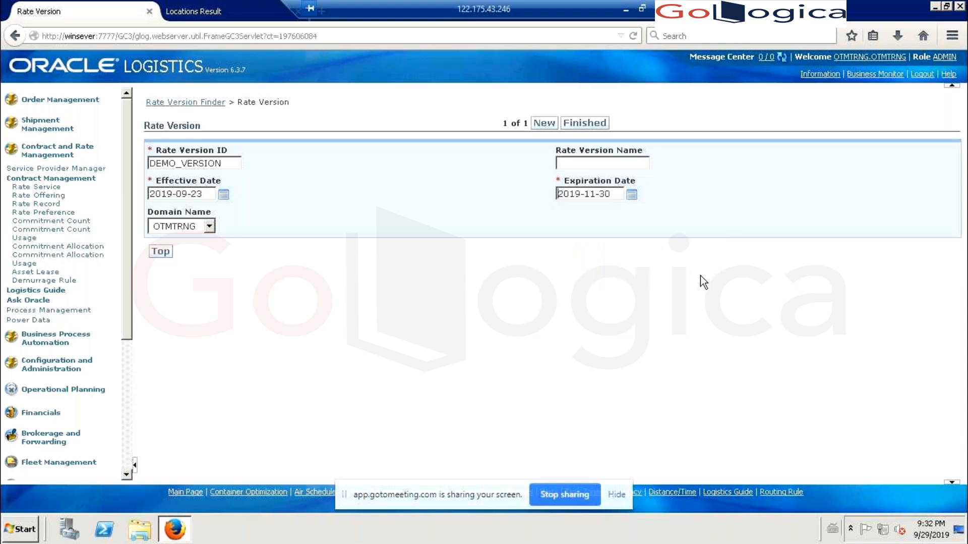
left_click(587, 125)
left_click(601, 124)
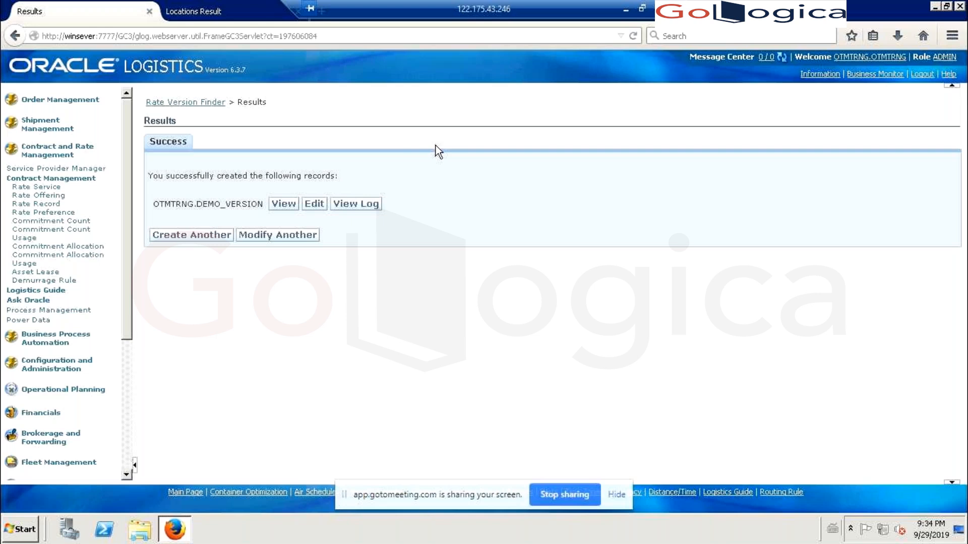
Start a new rate offering under Contract Management and set its offering ID to DIRECT_RATE_OFFERING
left_click(54, 198)
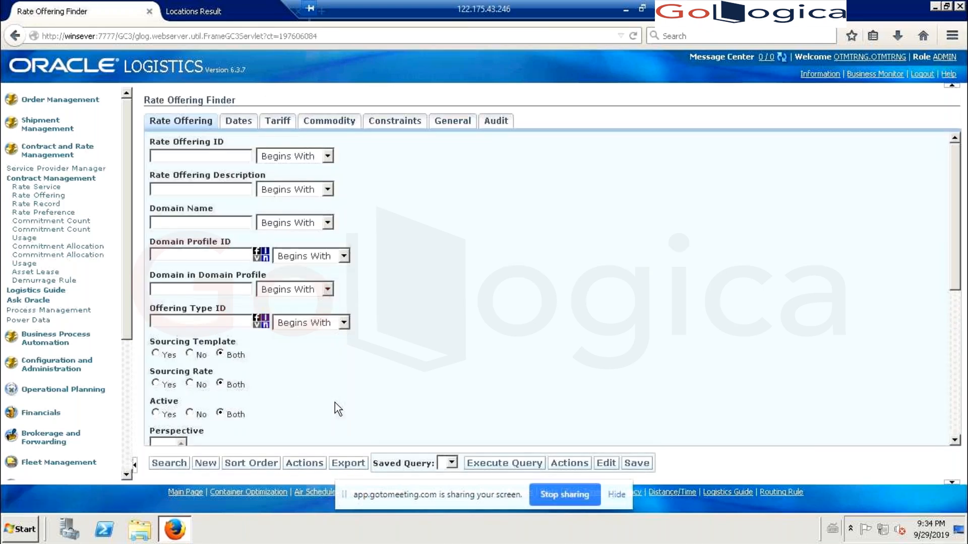
left_click(205, 464)
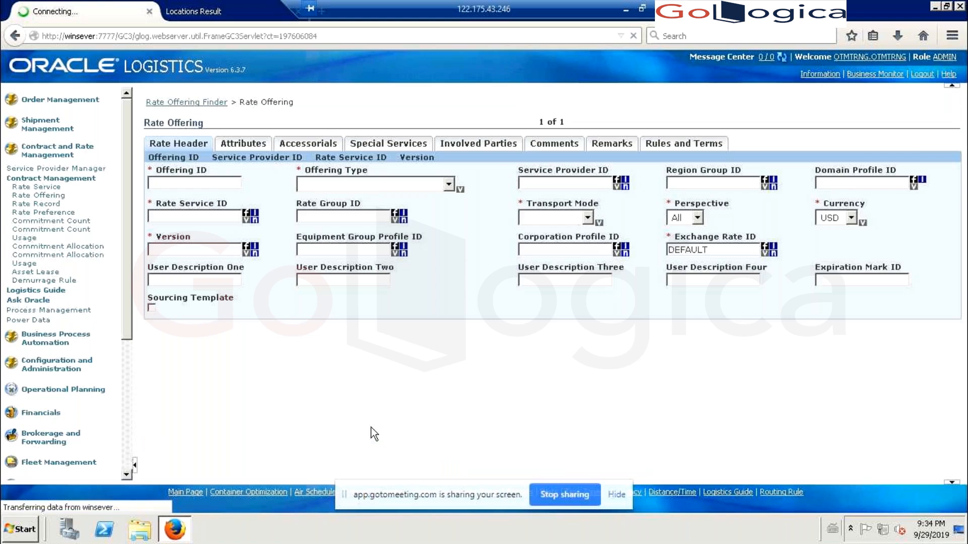
left_click(211, 182)
type("DIRECT")
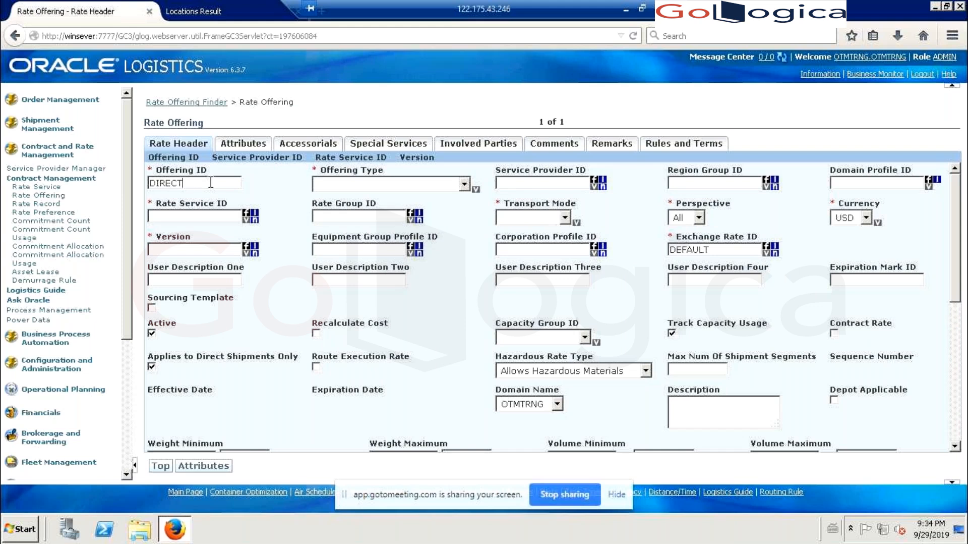
type("_RATE")
type("_OFFERING")
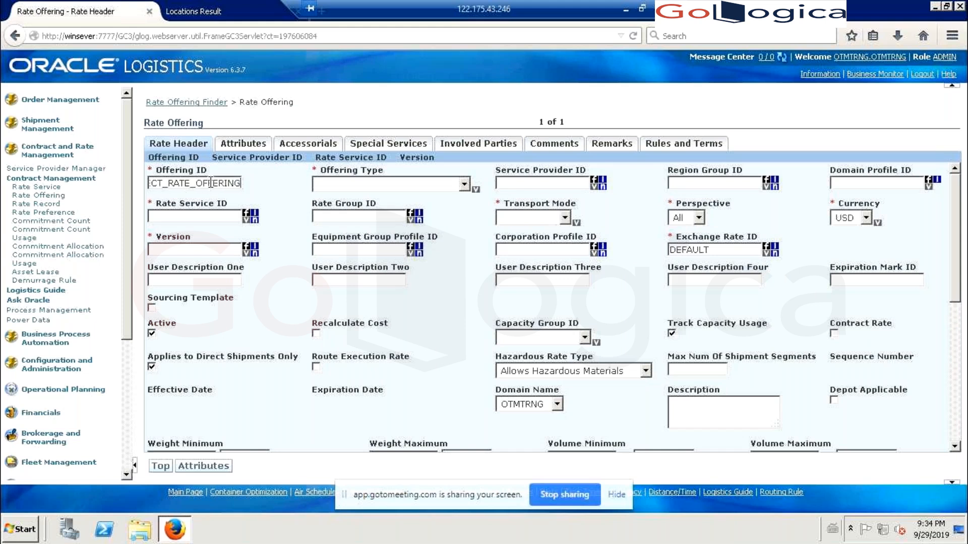
double_click(211, 182)
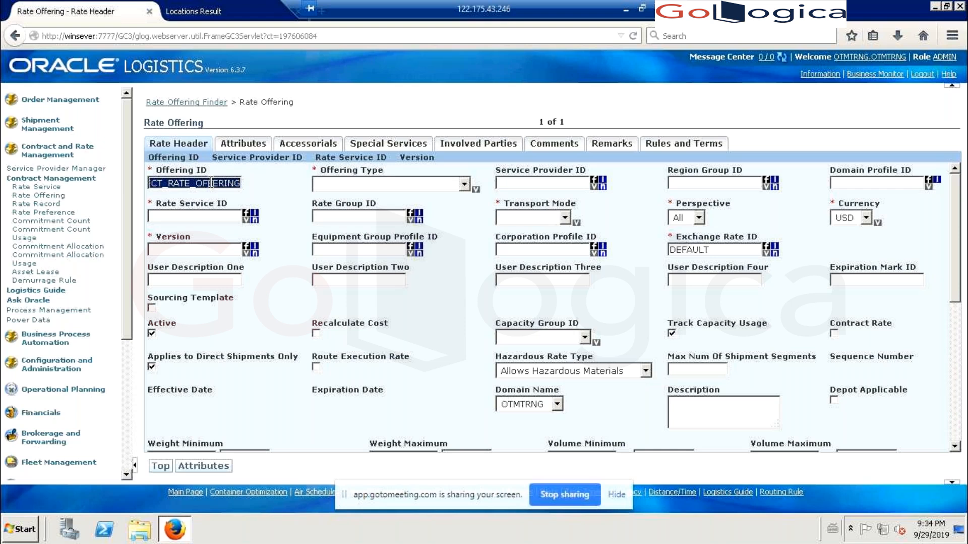
left_click(273, 193)
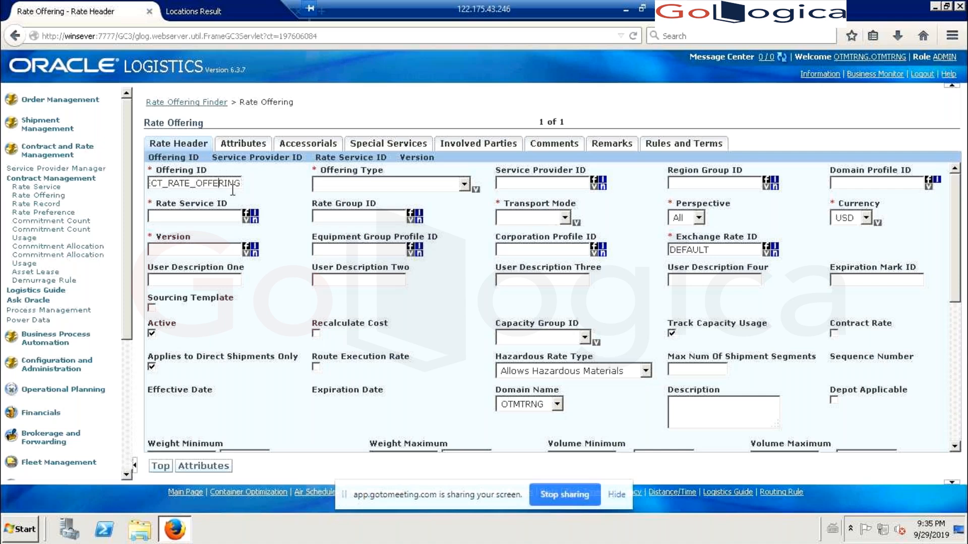
Assign rate service DIRECT_RATE_SERVICE to the rate offering and set its offering type to TL
left_click(211, 211)
type("DIREC")
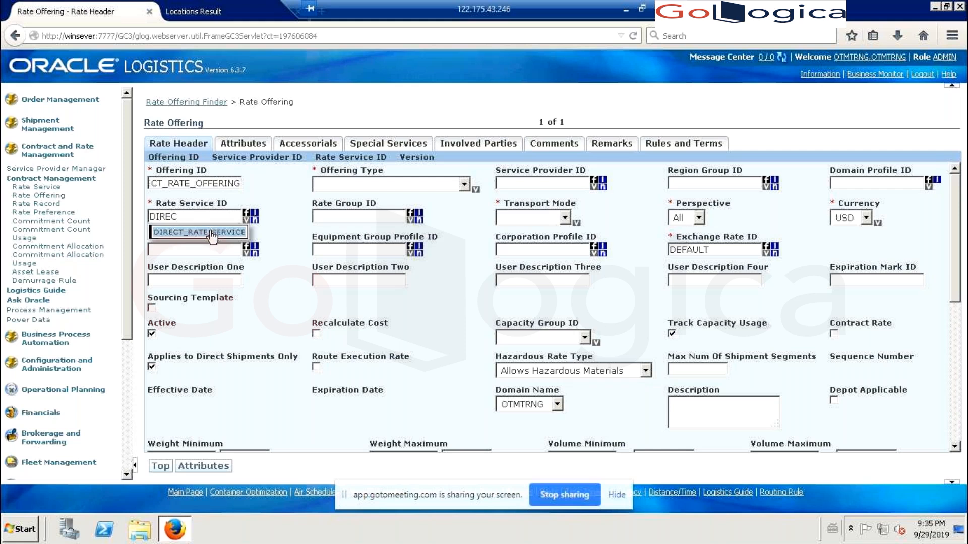
left_click(212, 233)
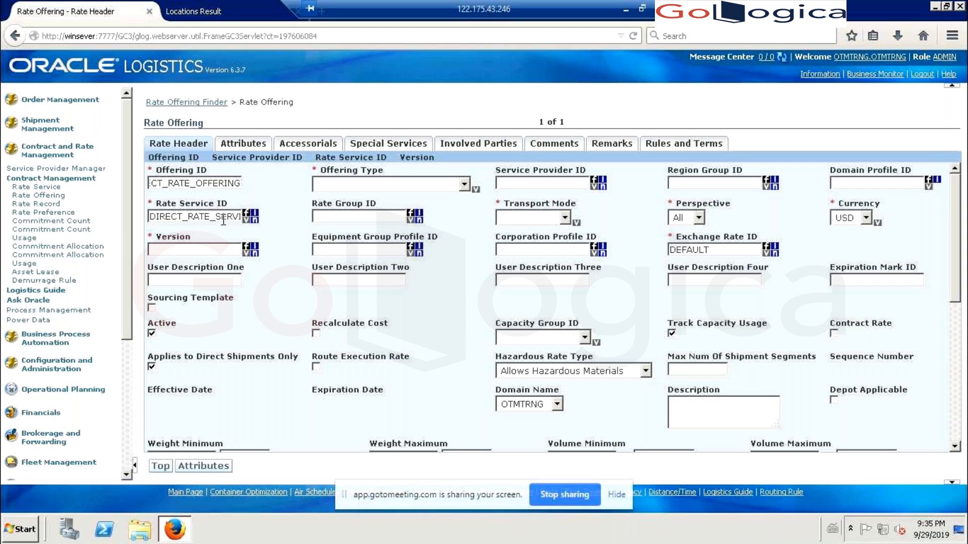
left_click(359, 185)
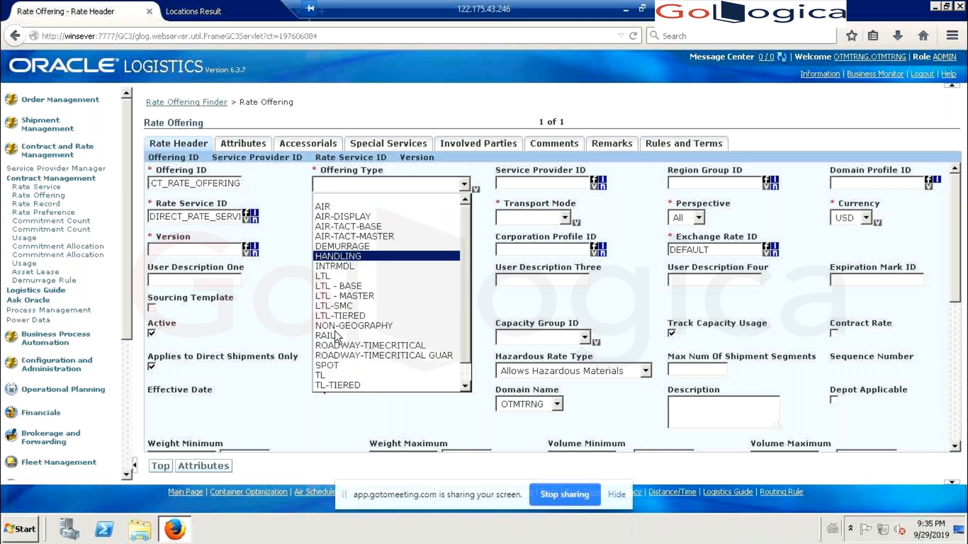
left_click(341, 375)
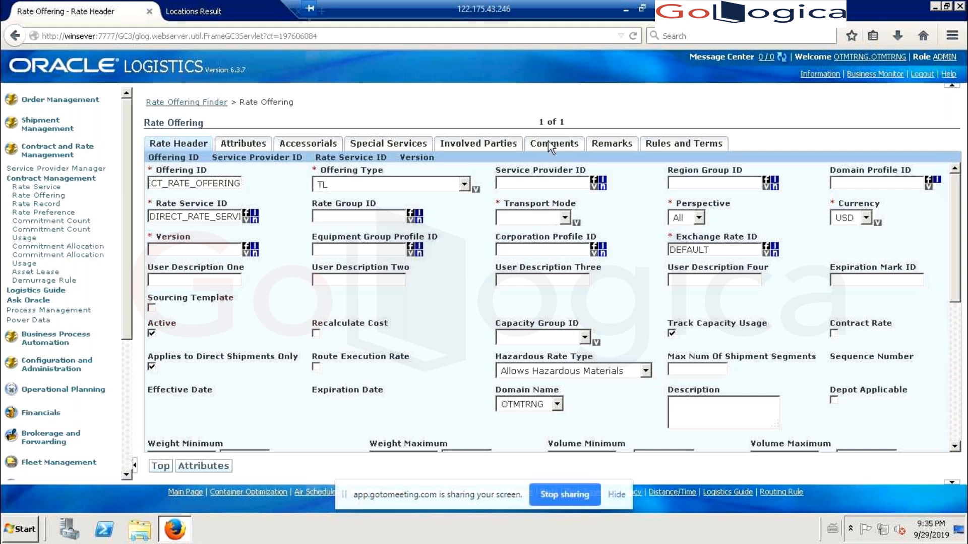
Set the rate offering's service provider to DEMO_DHL and its transport mode to TL
left_click(535, 179)
type("DEMO_DH")
type("L")
left_click(529, 221)
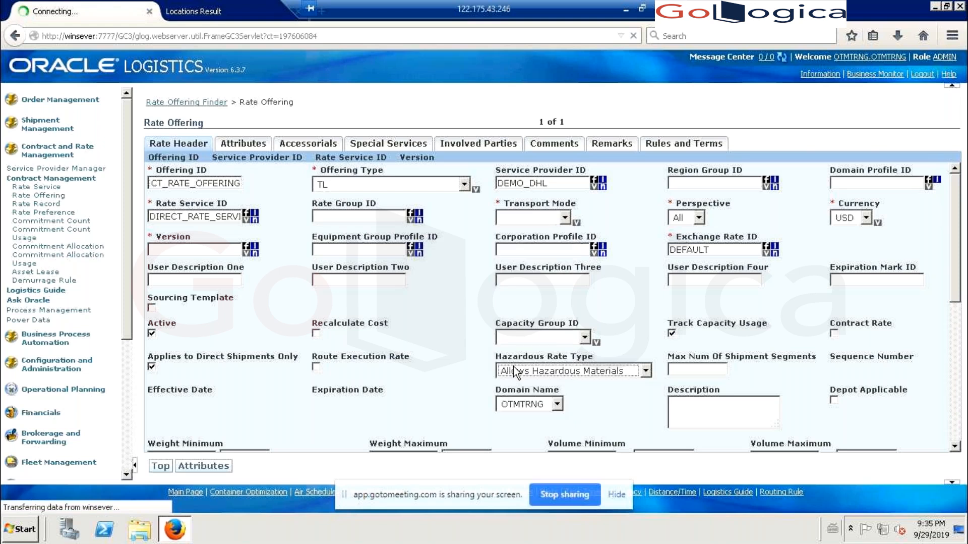
right_click(515, 371)
left_click(635, 217)
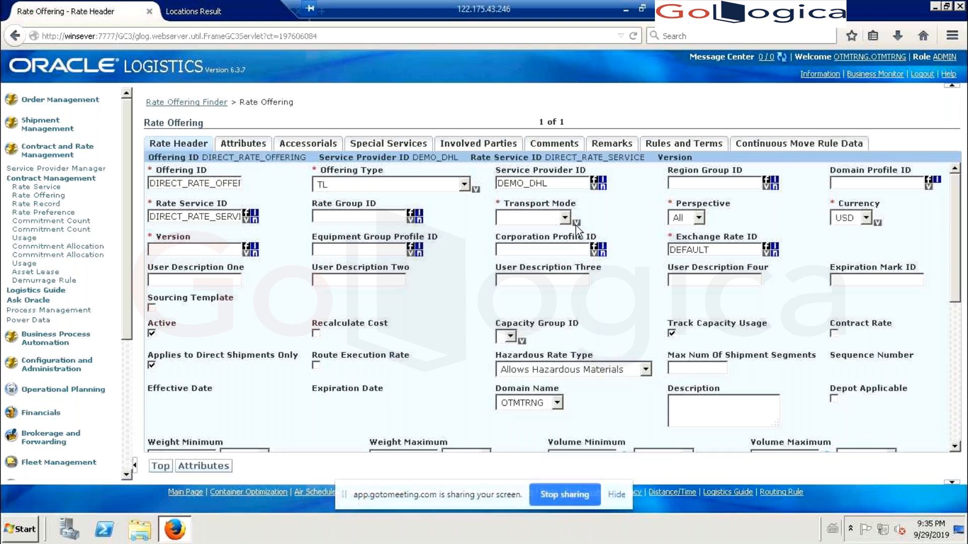
left_click(544, 218)
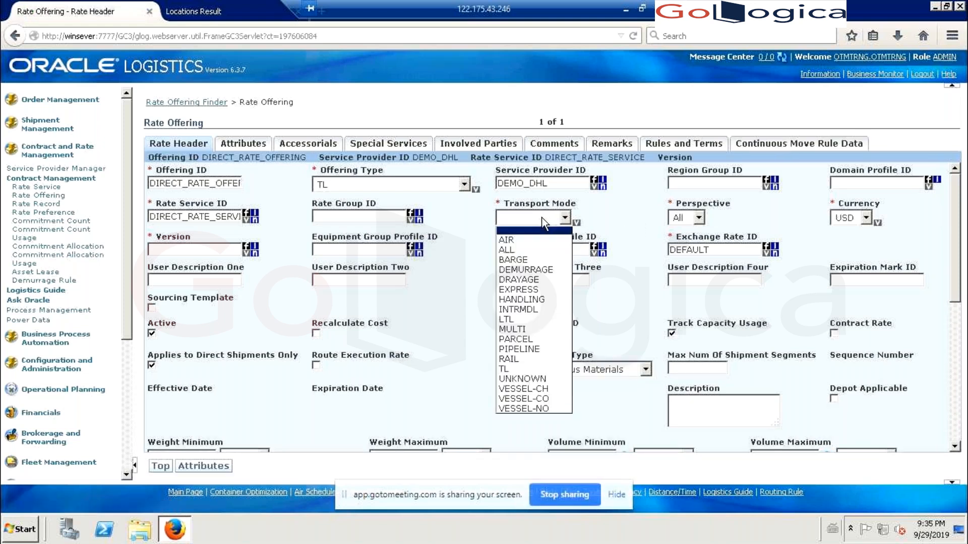
left_click(527, 371)
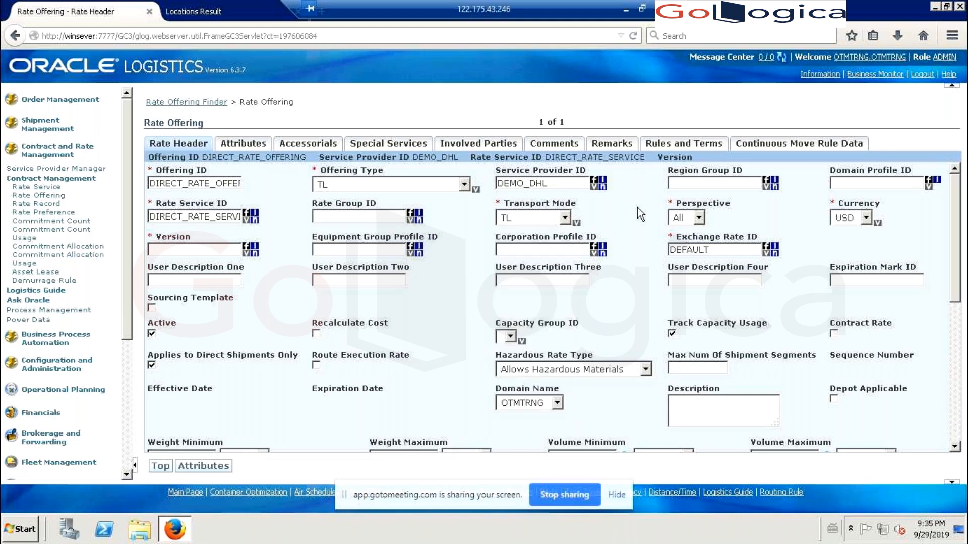
Set the rate offering's perspective to Buy and its version to DEMO_VERSION
left_click(698, 217)
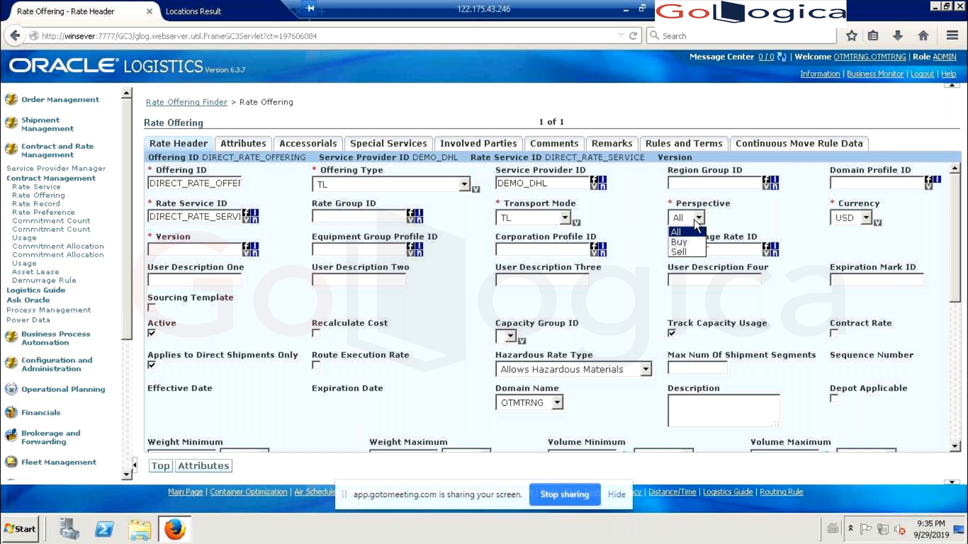
left_click(690, 249)
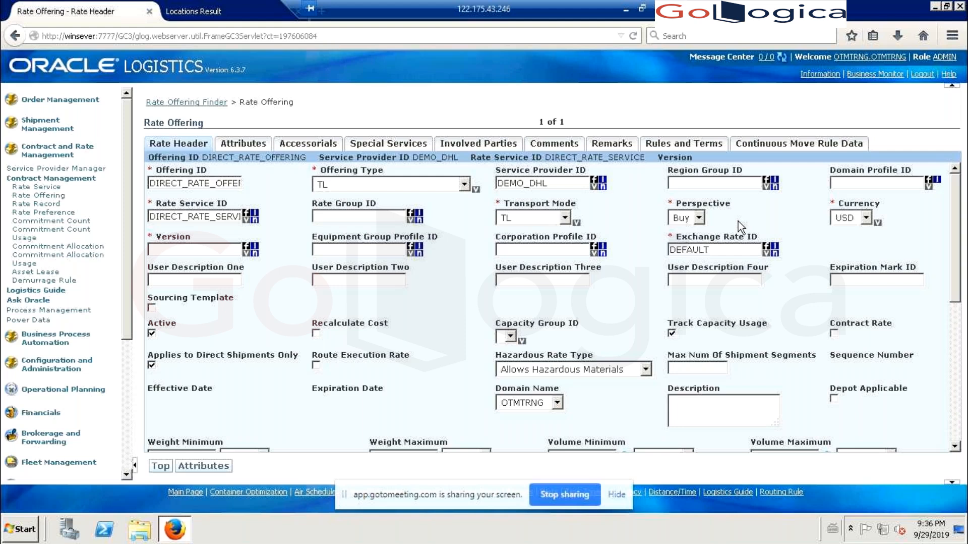
left_click(169, 251)
type("DEMO_VER")
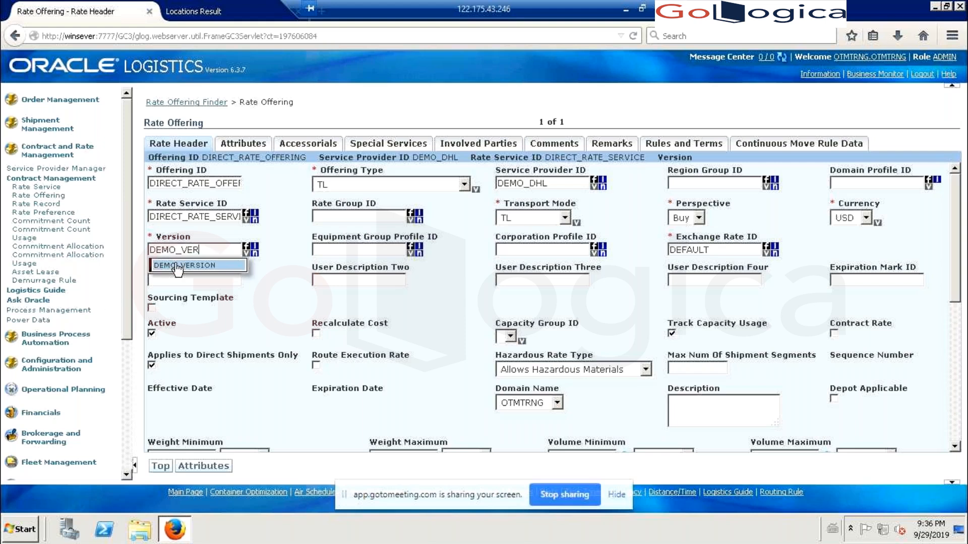
left_click(177, 266)
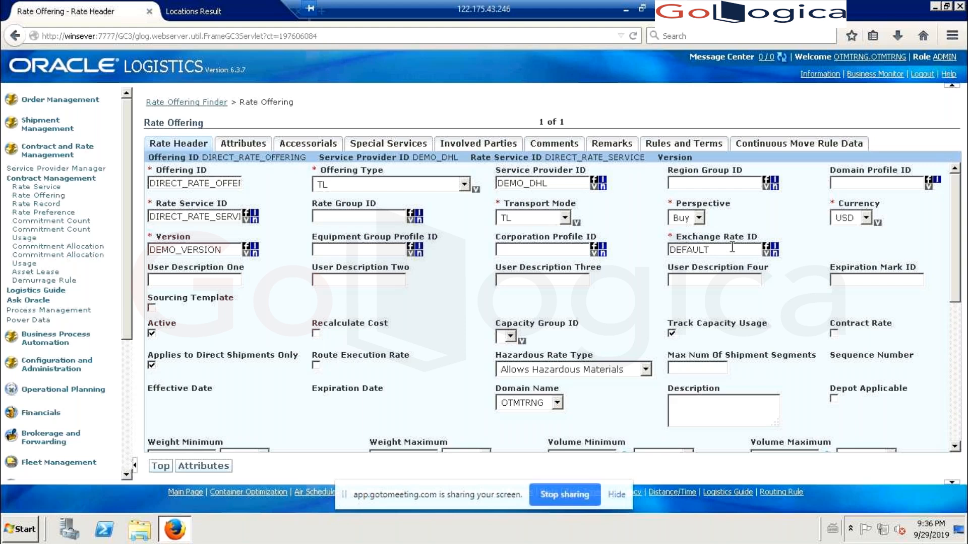
left_click(775, 253)
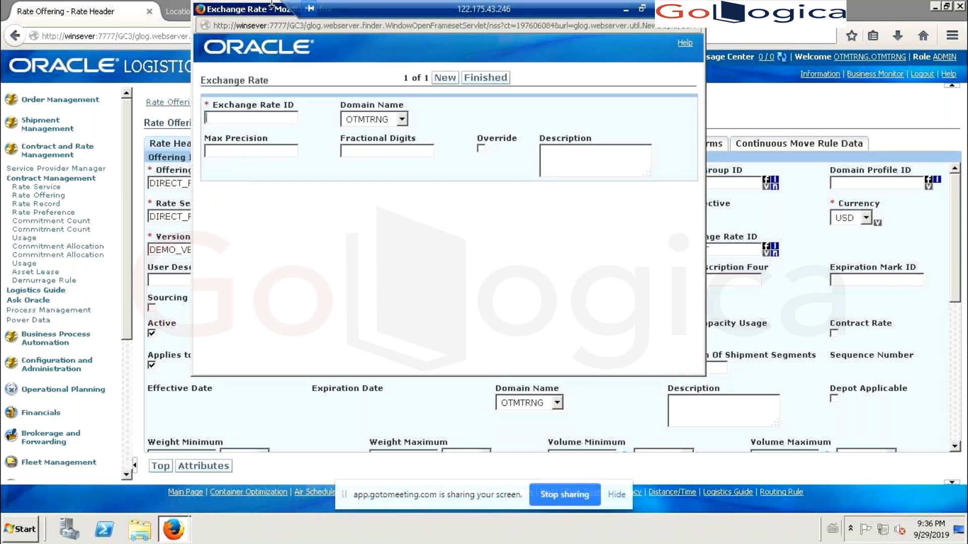
left_click_drag(268, 11, 267, 69)
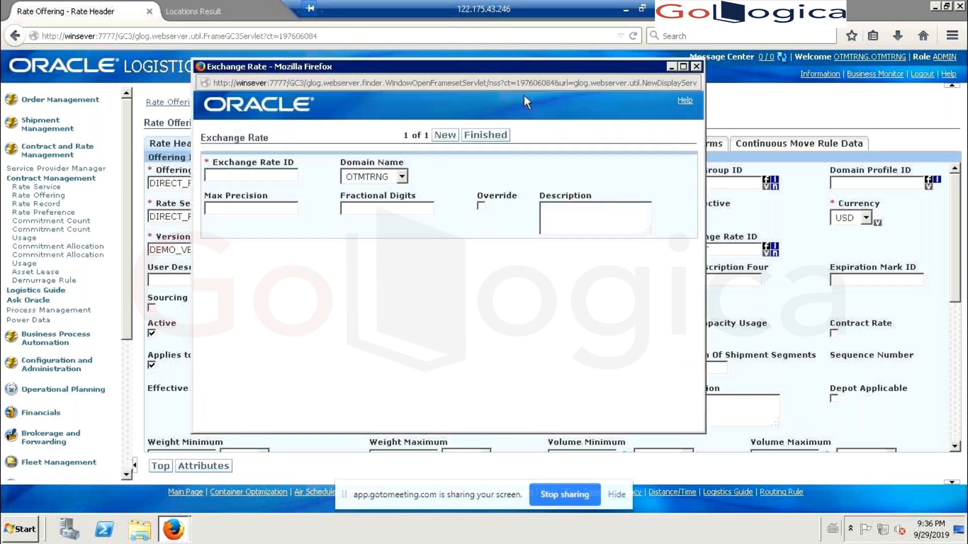
left_click(696, 66)
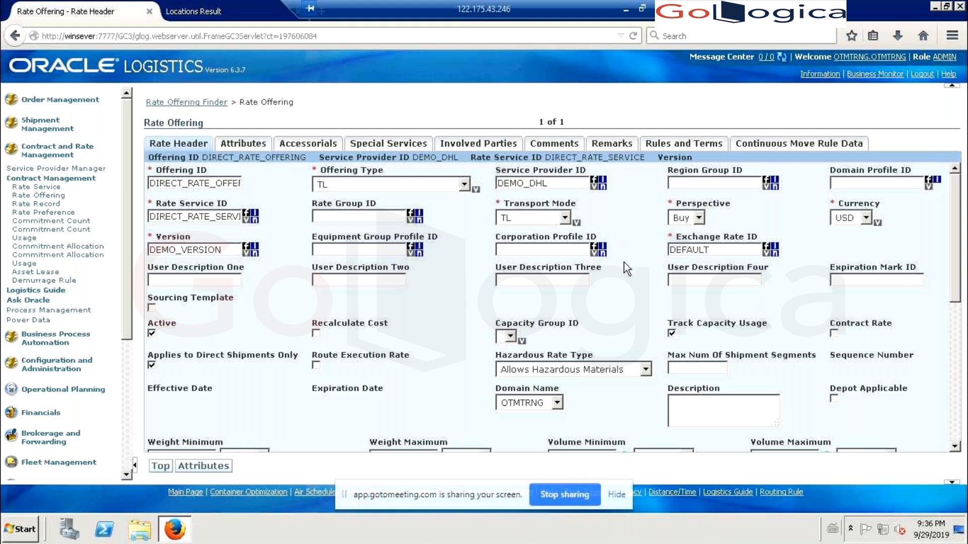
Set the rate distance ID in the offering's attributes to LOOKUP ELSE ESTIMATE and finish the rate offering
left_click(219, 471)
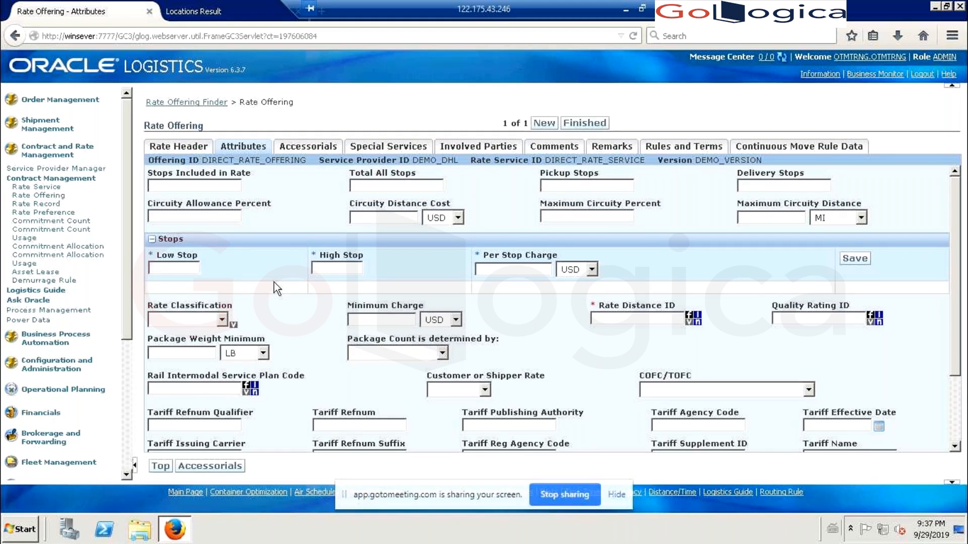
left_click(631, 318)
type("LOOKUP")
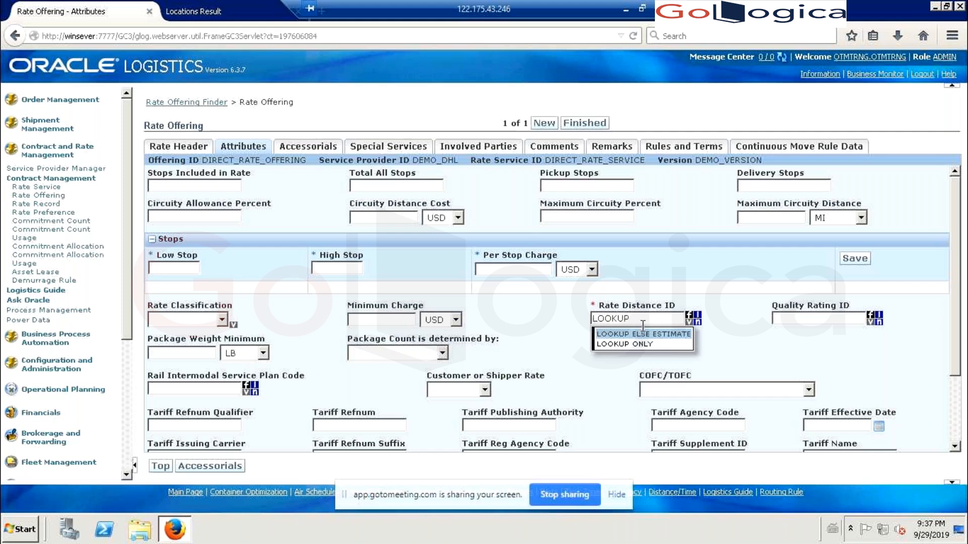
left_click(669, 335)
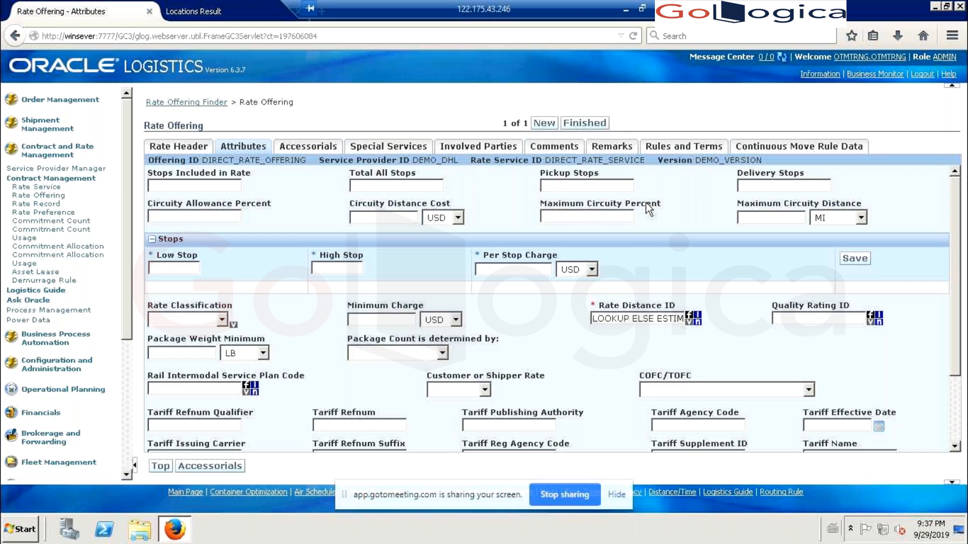
left_click(587, 121)
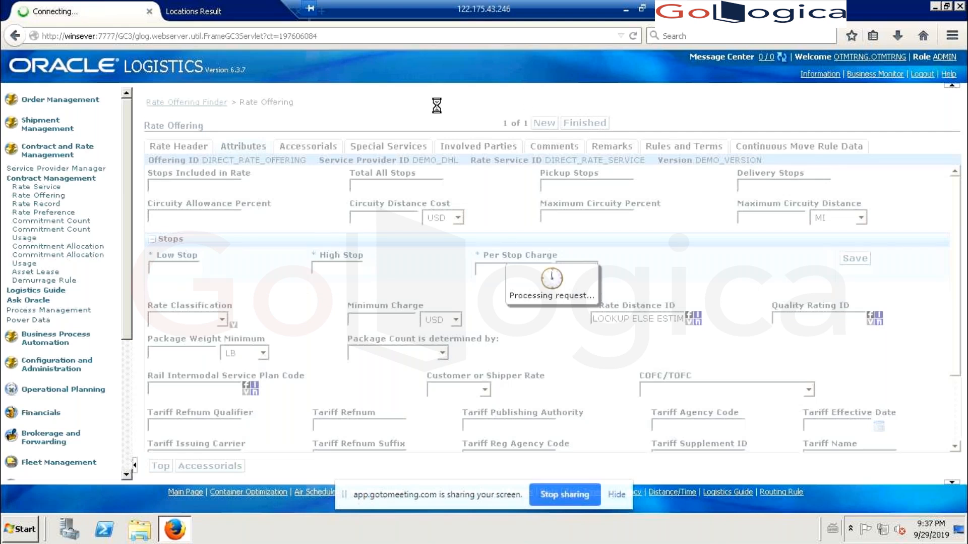
Switch to the PowerPoint training deck and show slide 36, the Rate Offering overview
left_click(626, 9)
left_click(88, 421)
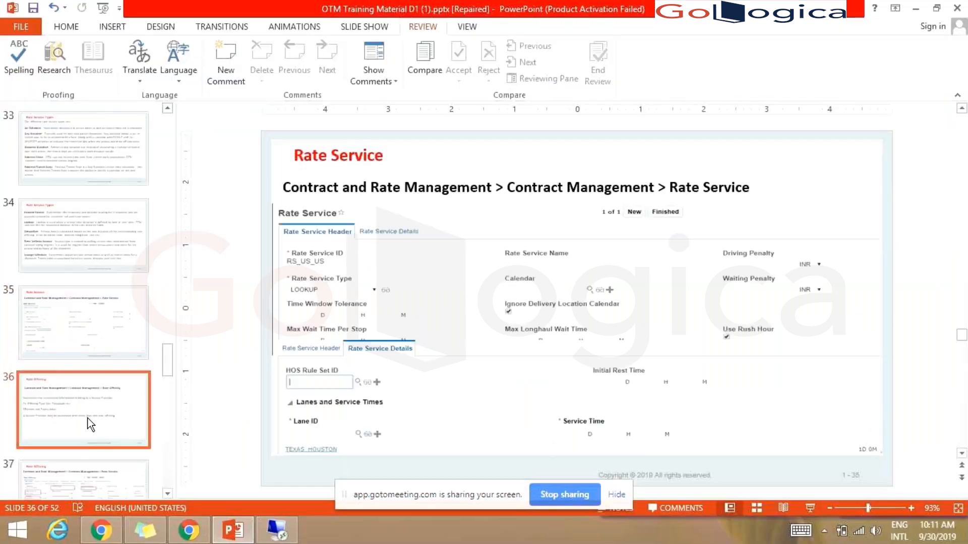
key("Down")
key("Up")
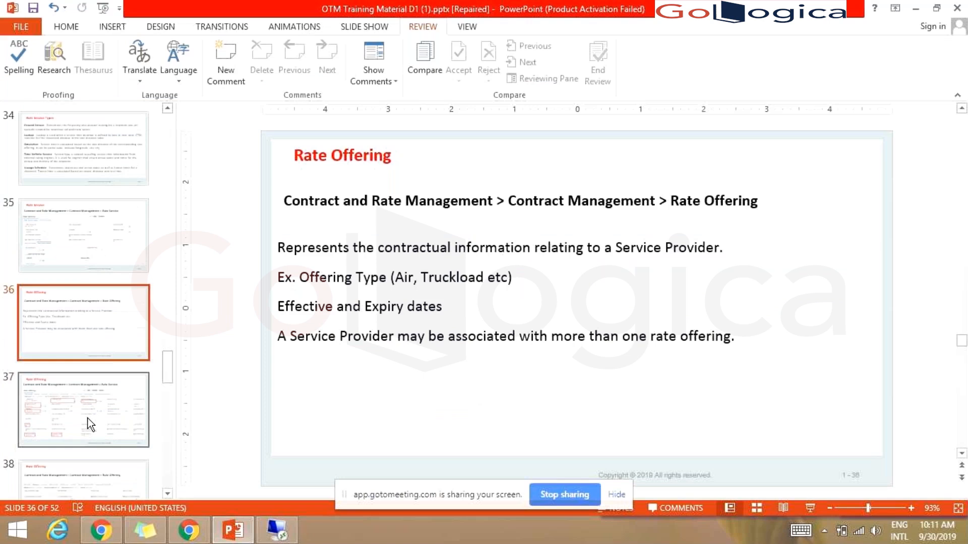